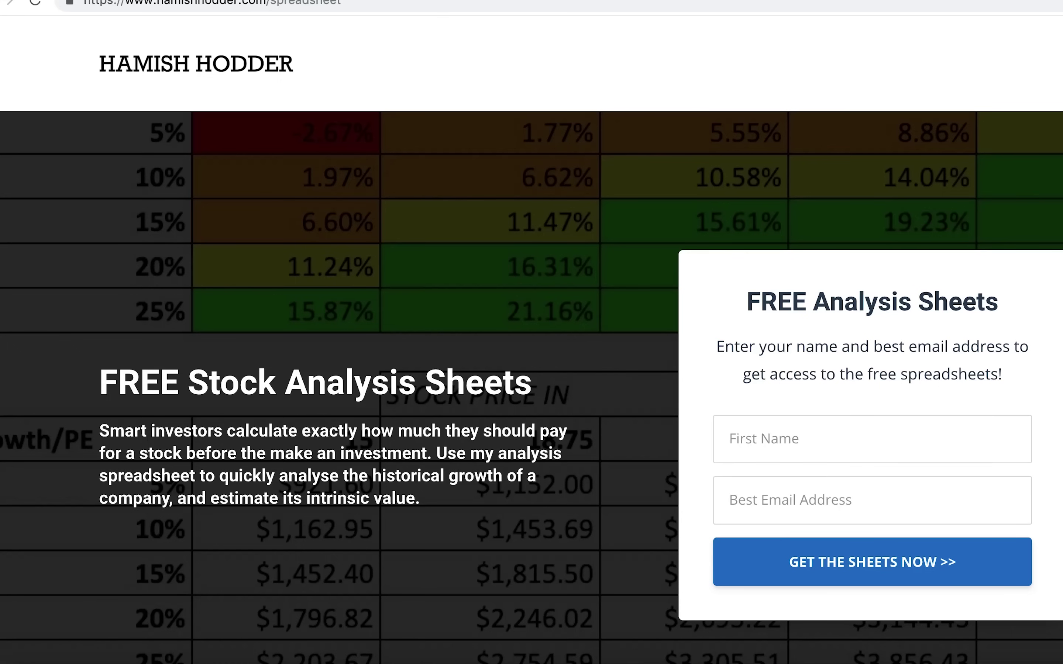
Step: Open the 5 Year Sheet (2019 Version) from the download page and view its DATA INPUT sheet
scroll(655, 280, "down", 2)
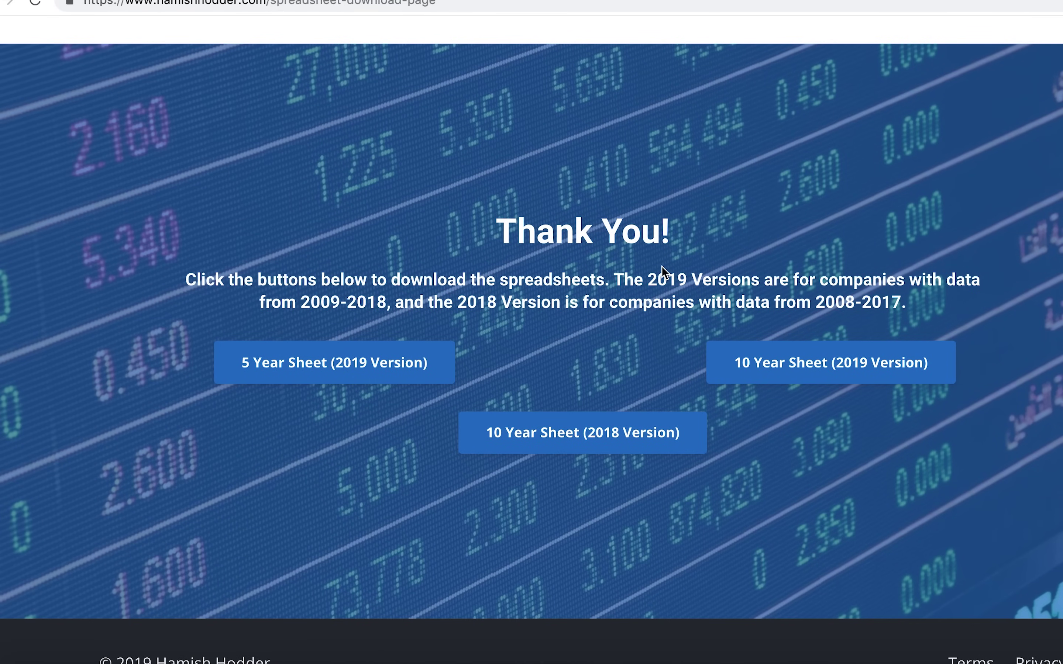
key("super+l")
key("BackSpace")
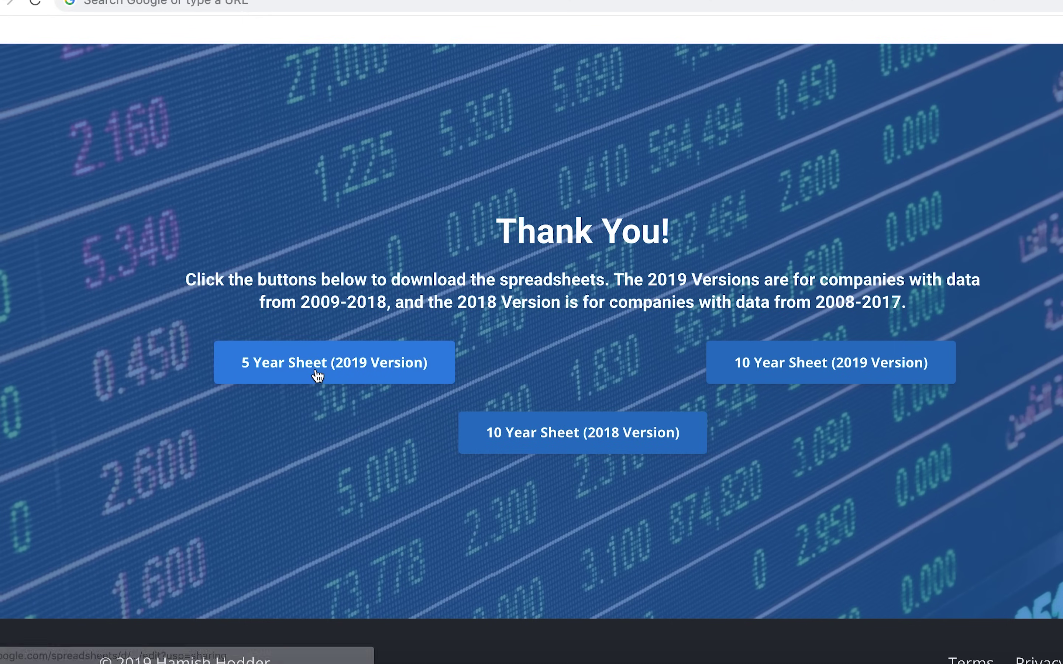
left_click(337, 368)
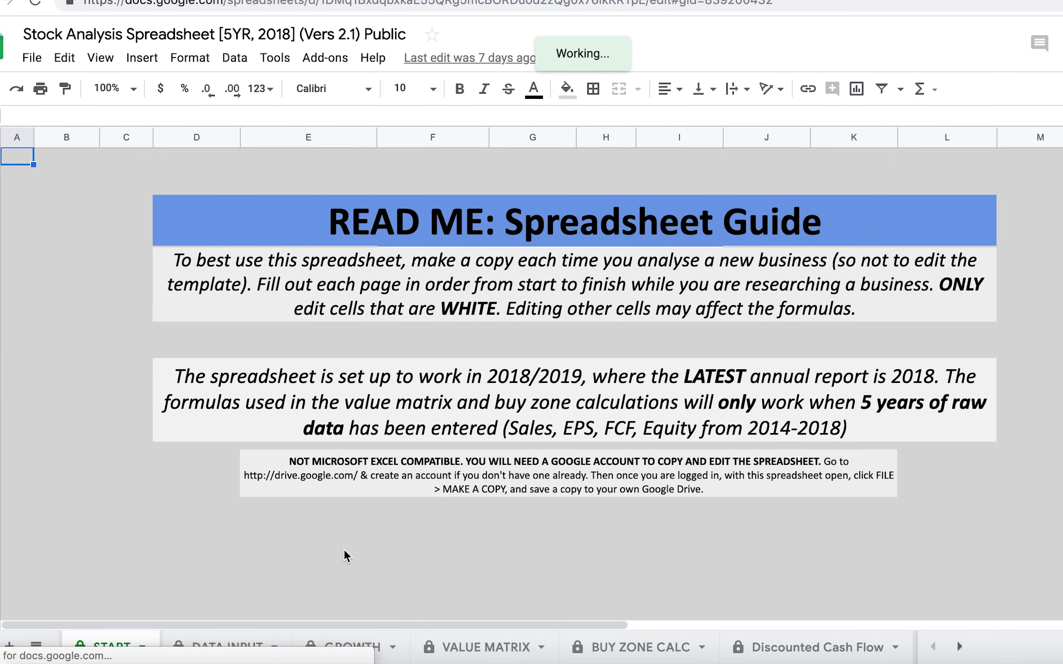
left_click(219, 648)
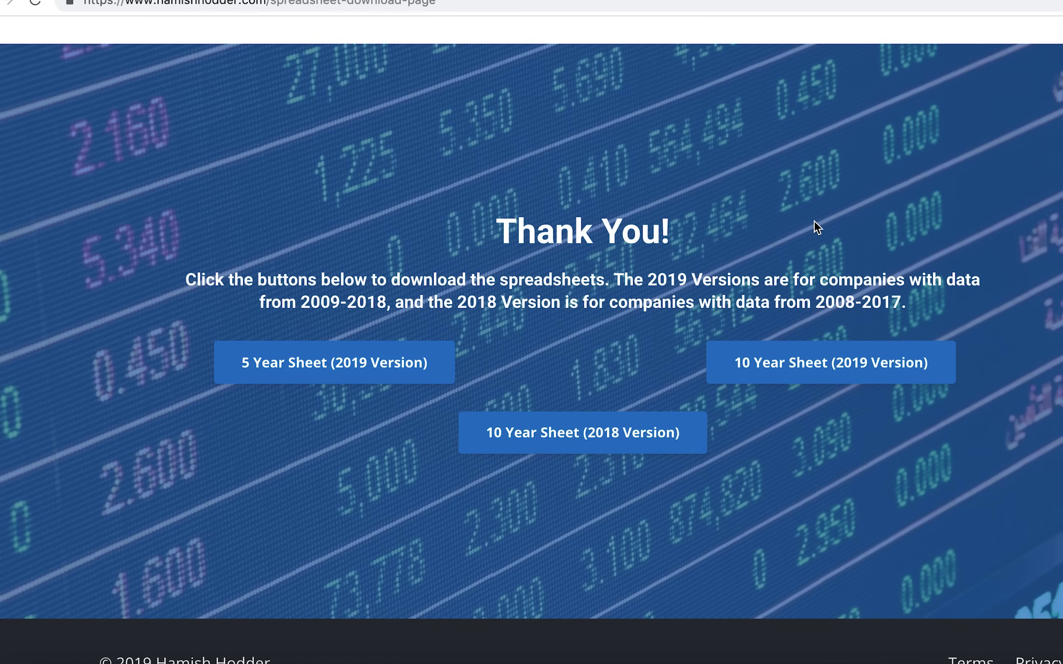
Step: Open the 10 Year Sheet (2019 Version) from the download page and examine the financial years on its DATA INPUT sheet
left_click(803, 379)
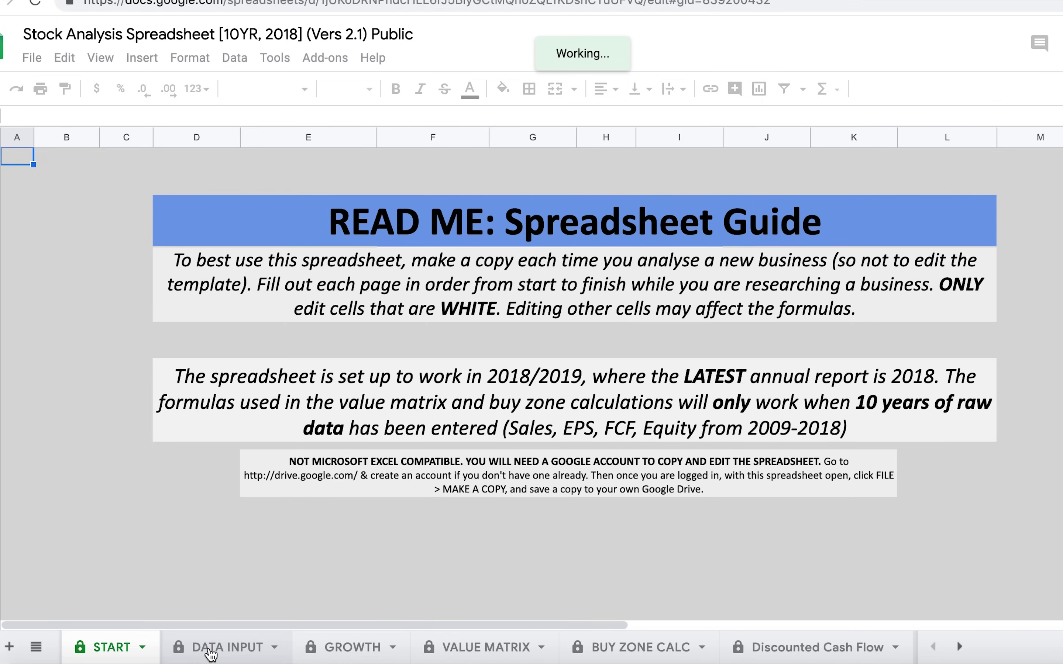
left_click(222, 651)
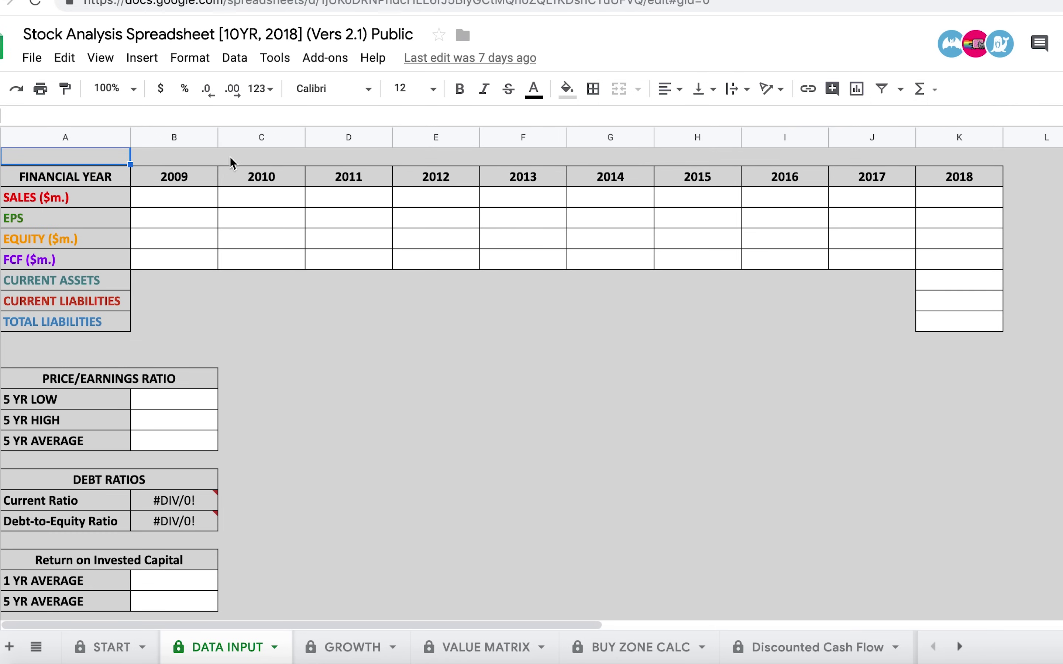
left_click(187, 180)
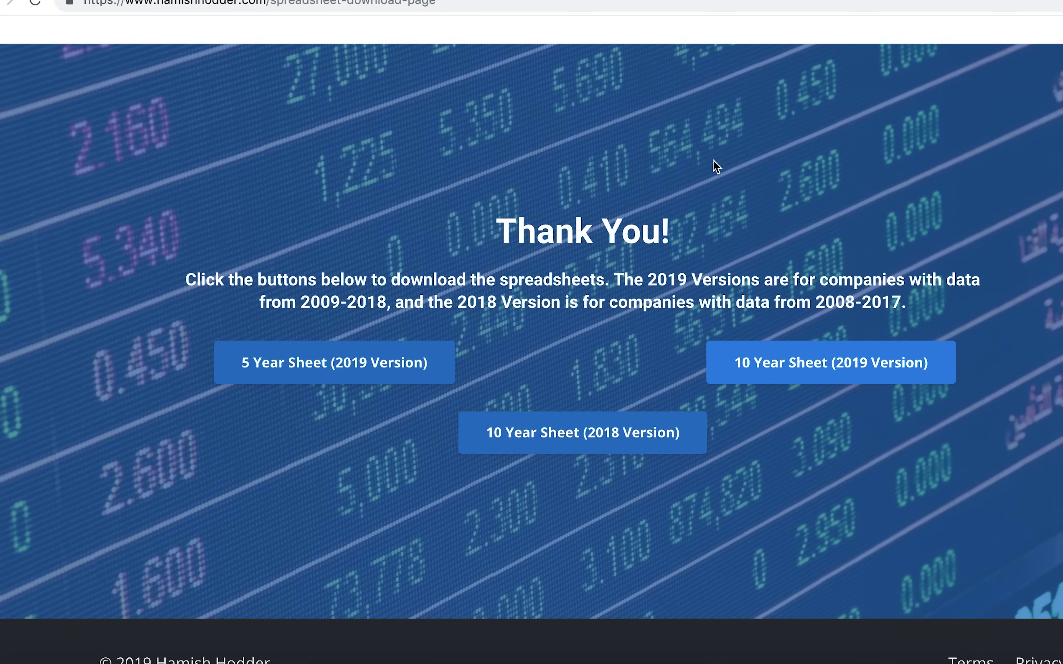
Step: Open the 10 Year Sheet (2018 Version) and check the first and last financial years on its DATA INPUT sheet
left_click(623, 445)
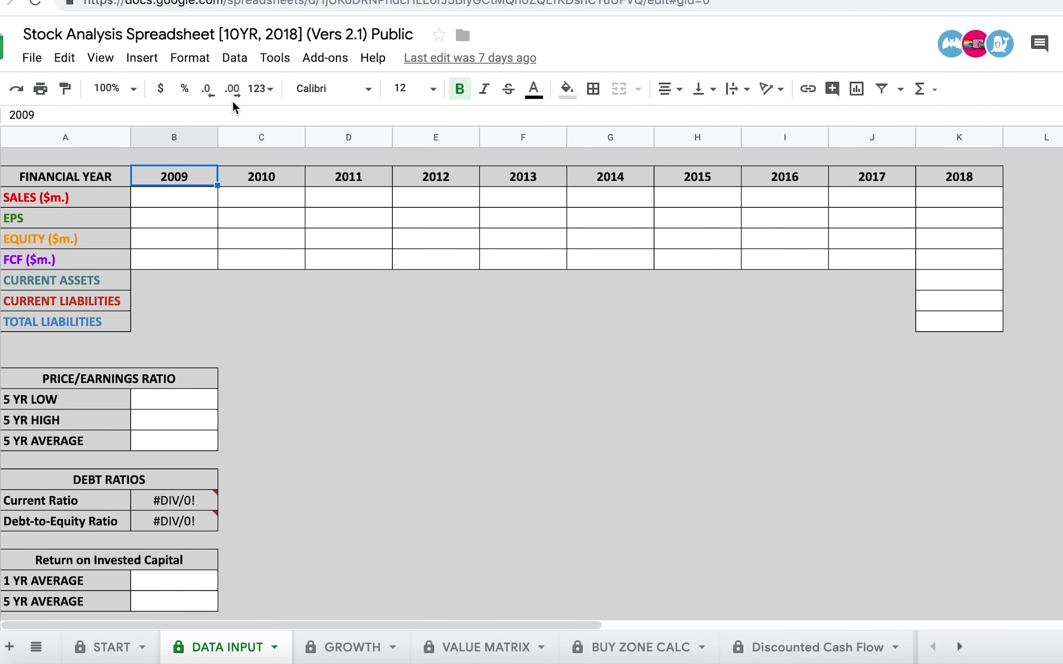
left_click(974, 183)
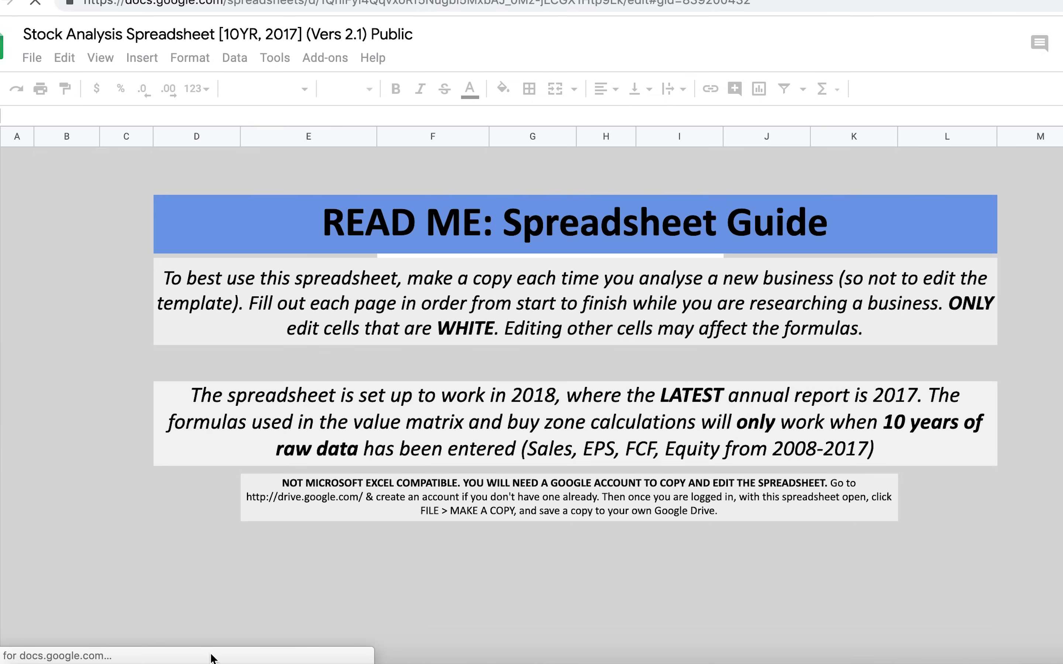
left_click(220, 648)
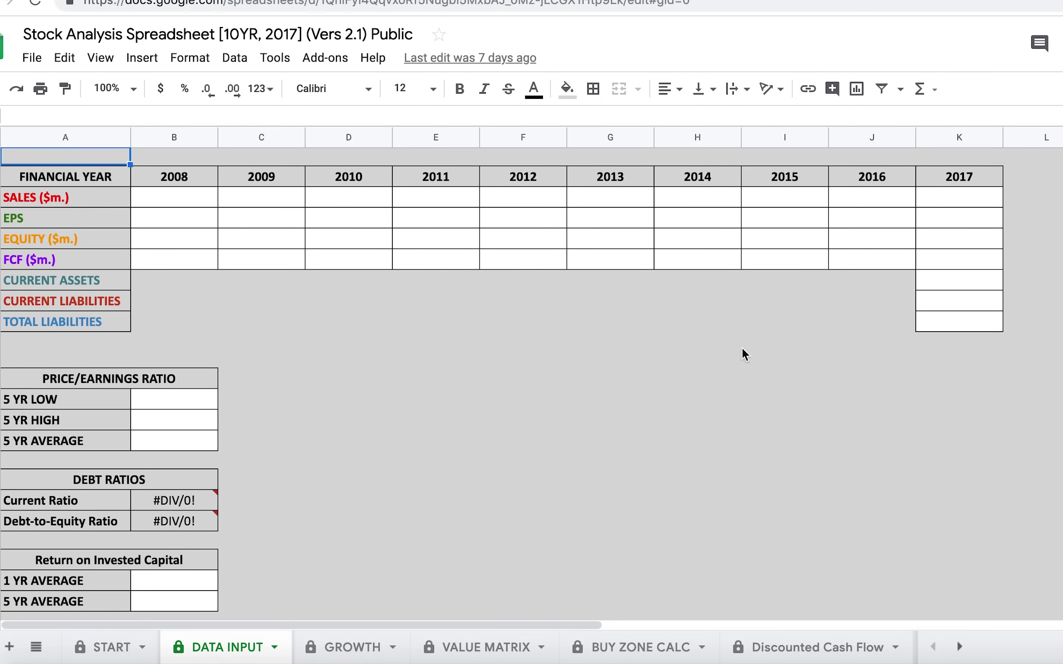
left_click(960, 180)
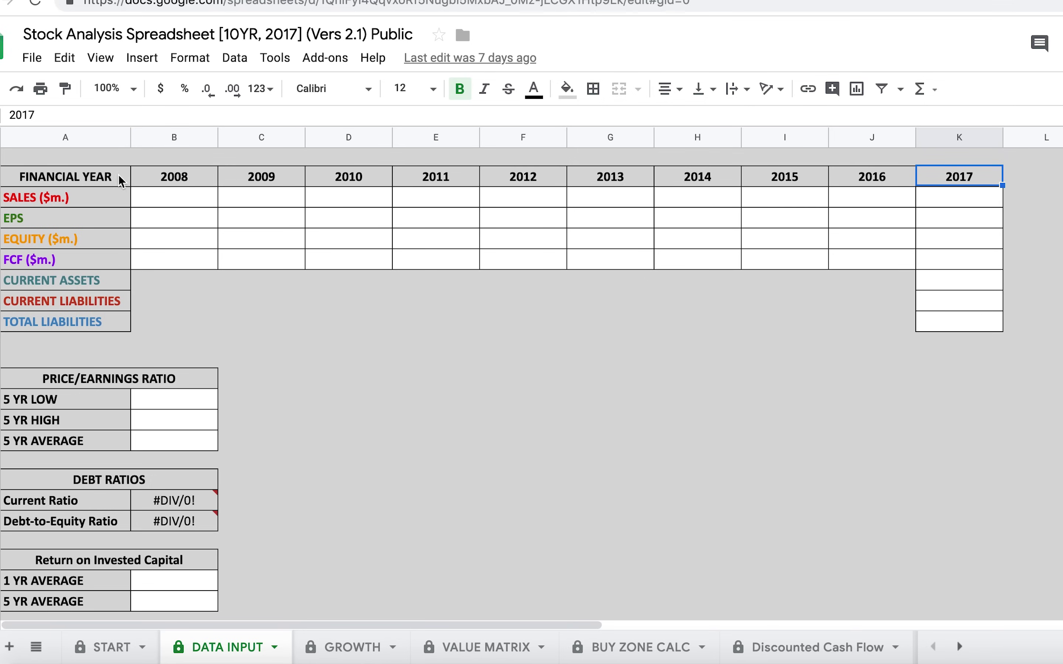
left_click(167, 182)
left_click(953, 184)
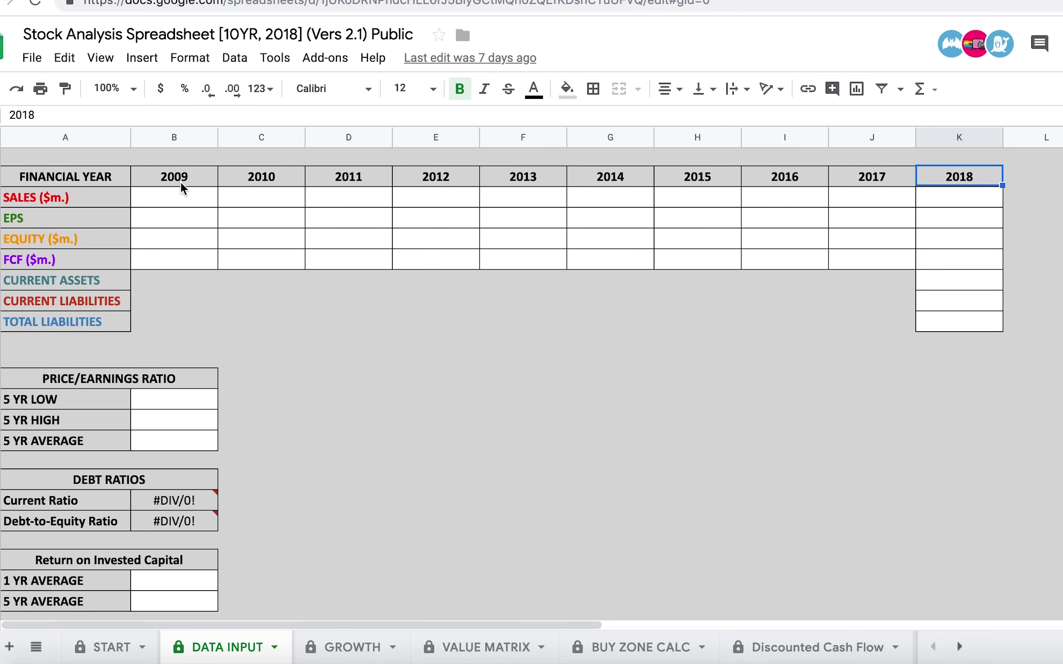
Step: Compare the blank 10-year 2018 template with the completed DATA INPUT sheet in The Cheesecake Factory spreadsheet
left_click(182, 184)
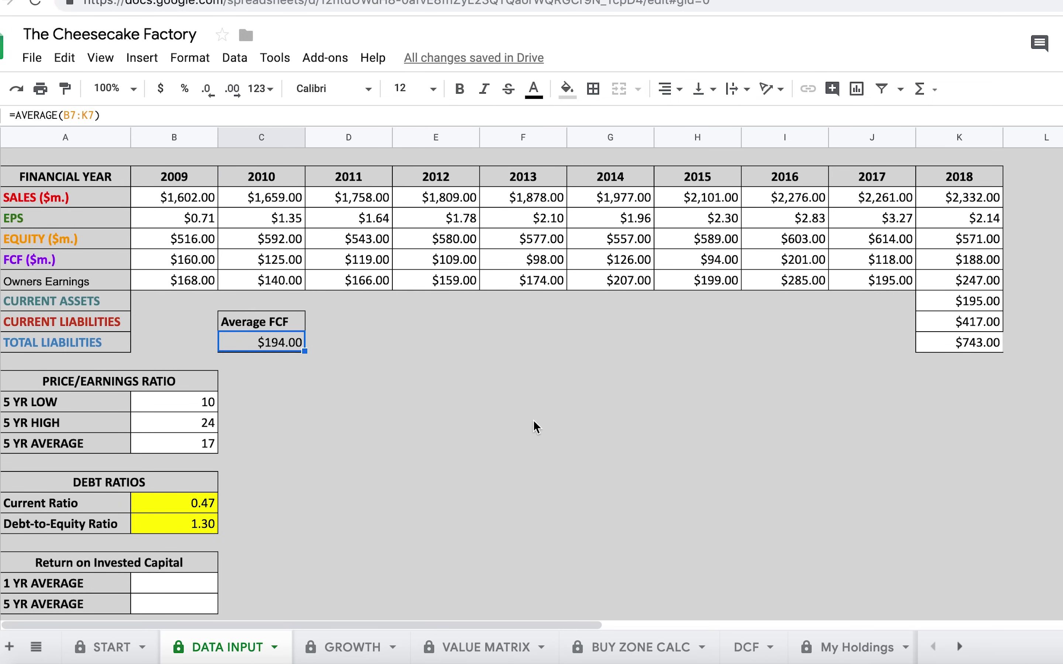
left_click(536, 427)
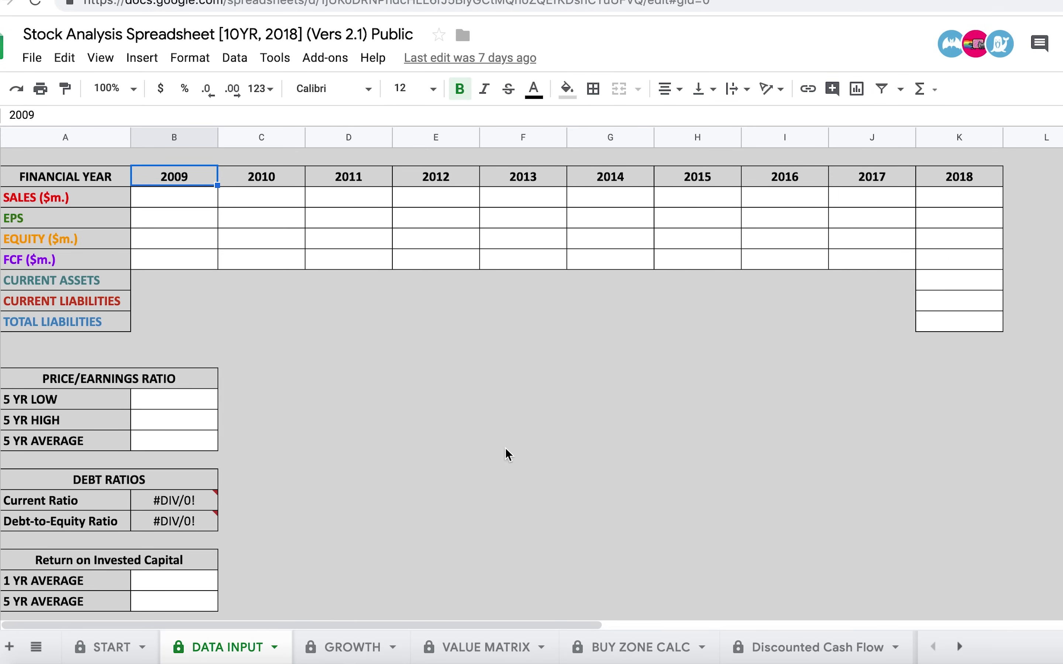
left_click(807, 308)
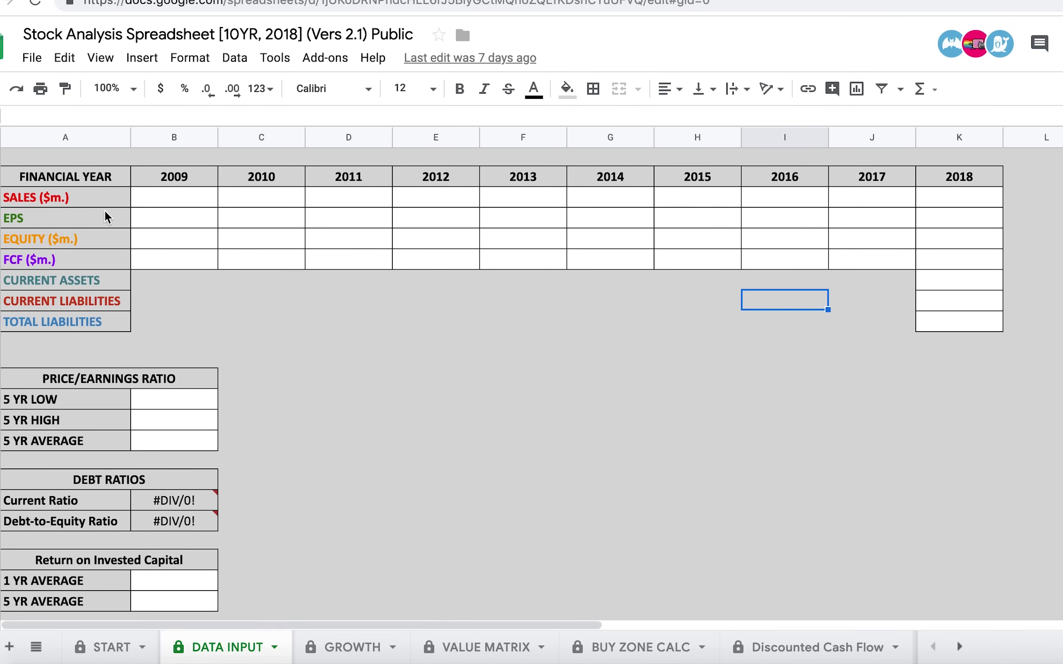
Step: Make a copy of the 10-year 2018 template named "Cheesecake Factory SAMPLE" in the Stock Analysis folder
left_click(32, 57)
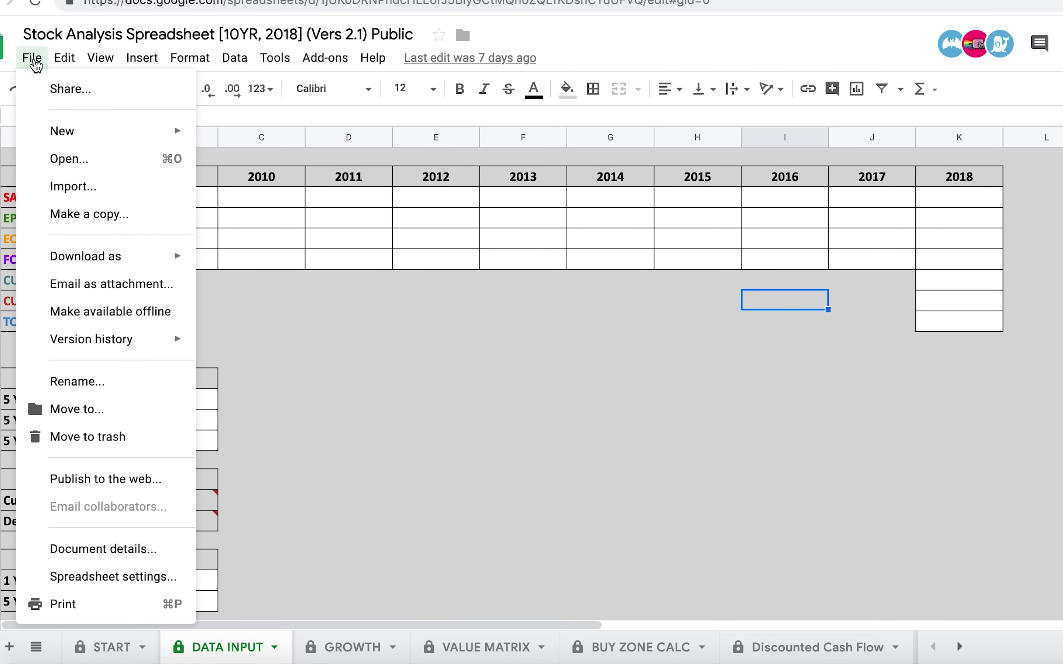
left_click(116, 215)
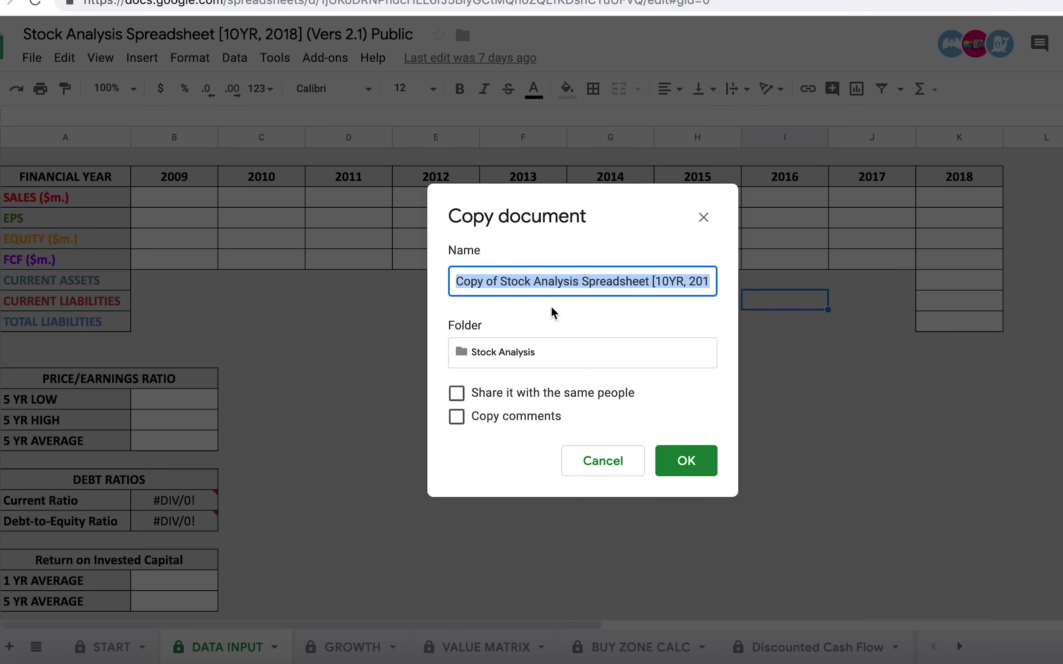
type("Cheesec")
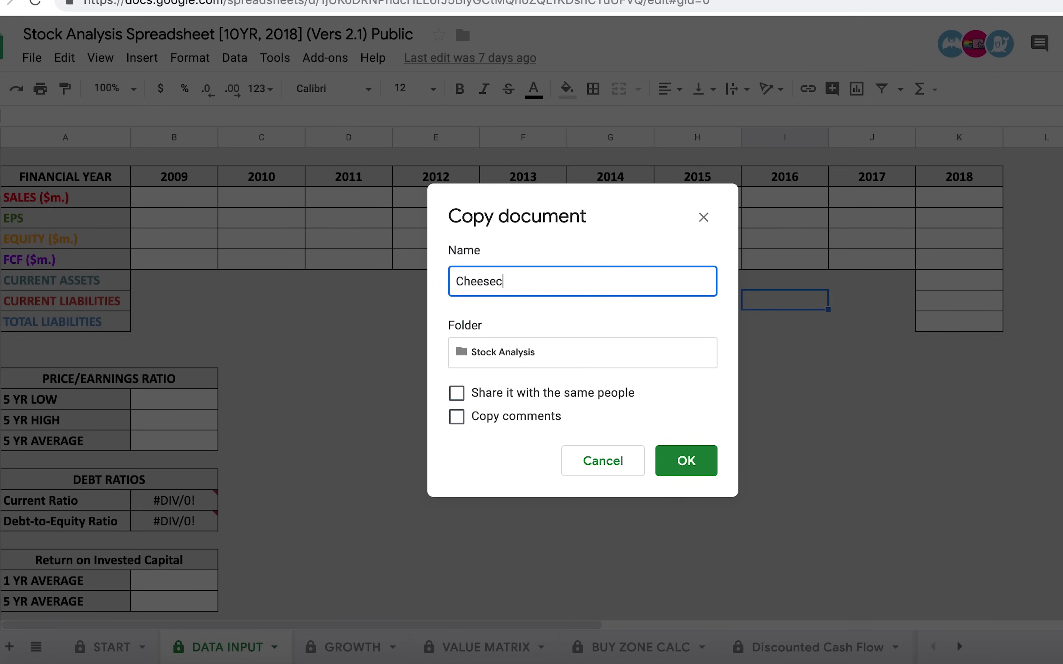
type("ake Factory SAMPLE")
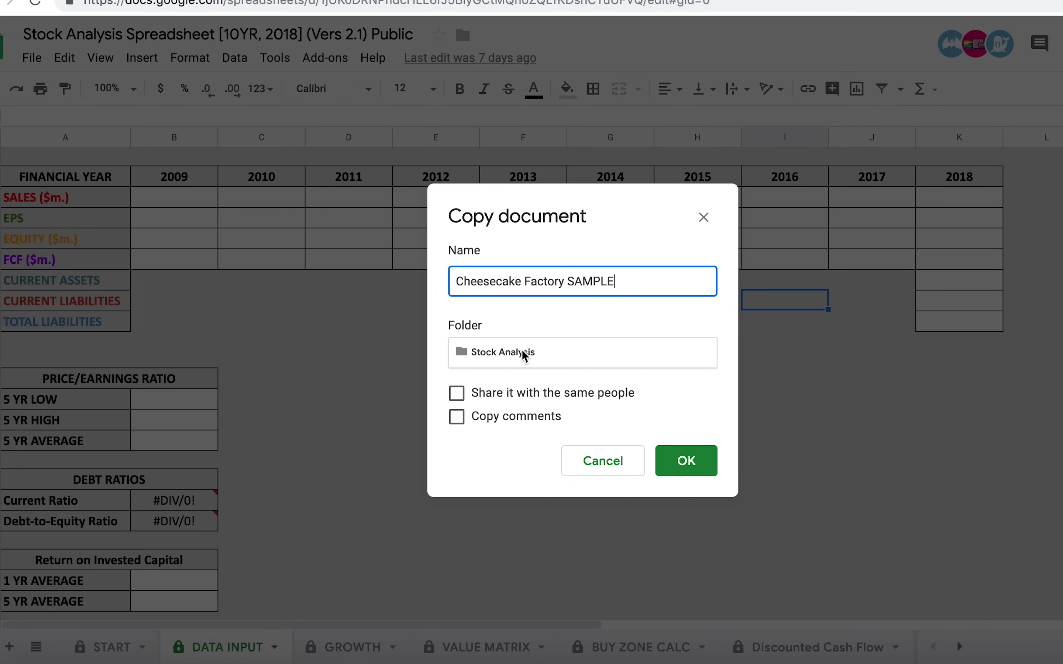
left_click(695, 468)
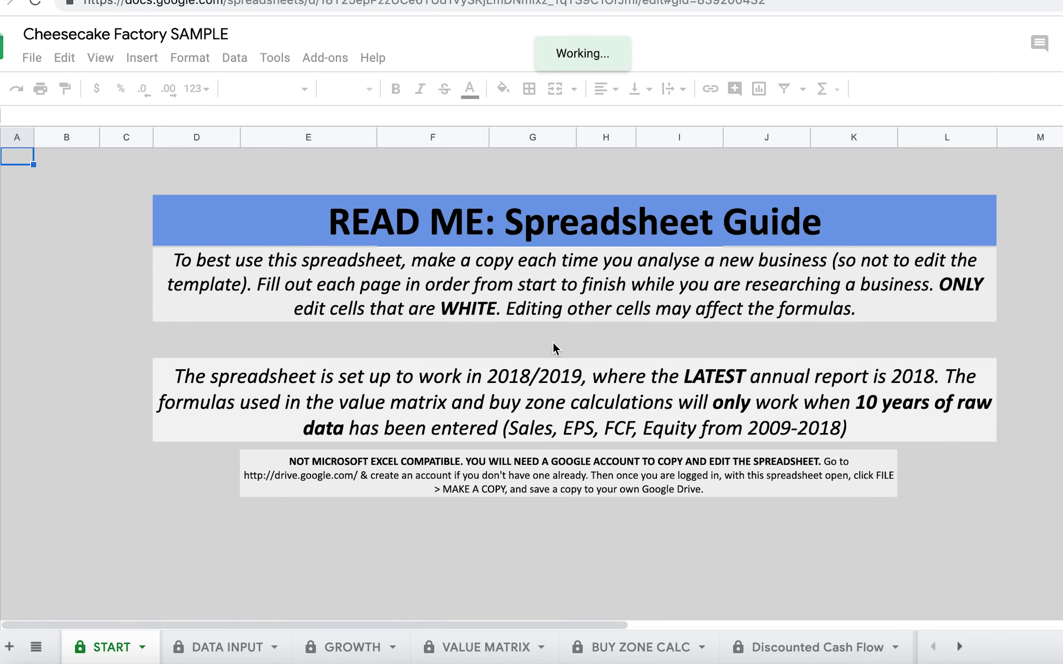
Step: View the VALUE MATRIX and GROWTH sheets of the copied spreadsheet, and return to its DATA INPUT sheet
left_click(232, 650)
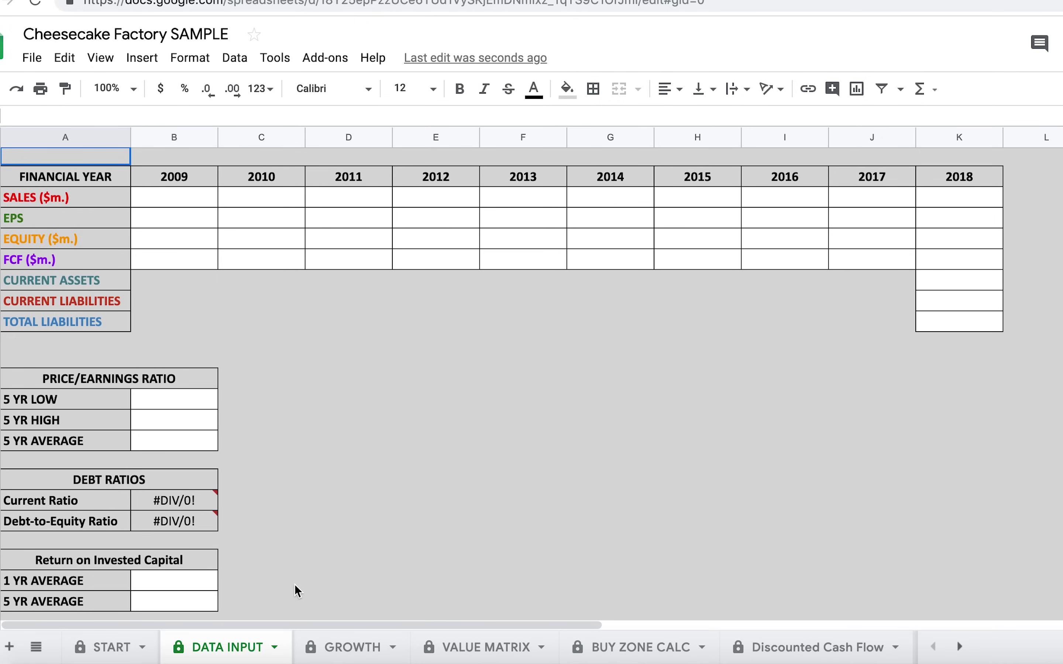
left_click(326, 400)
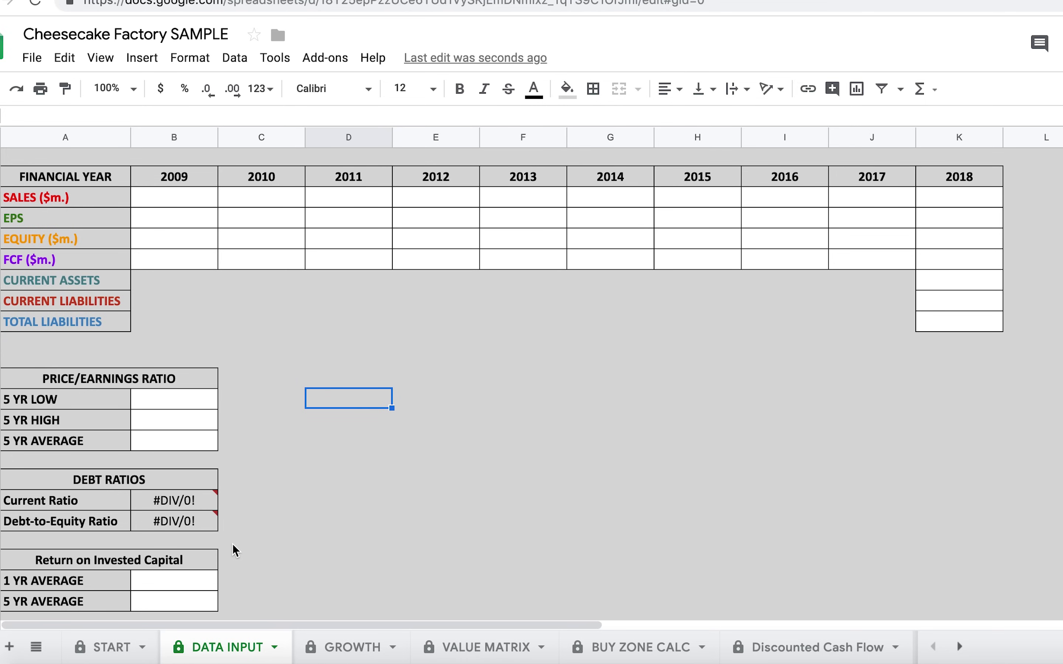
left_click(448, 652)
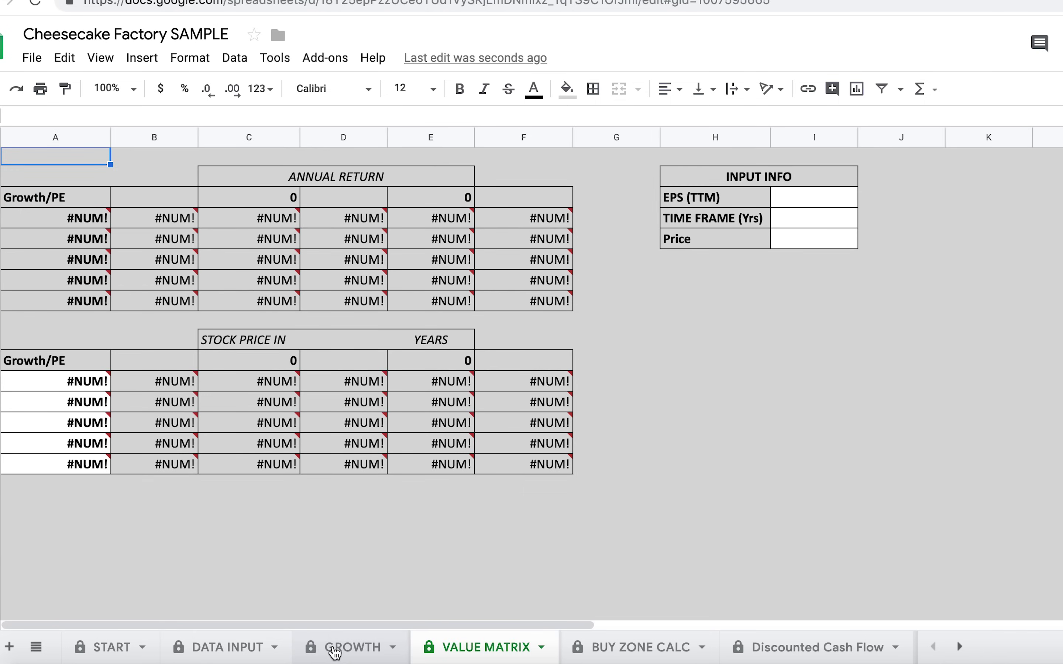
left_click(347, 648)
left_click(241, 646)
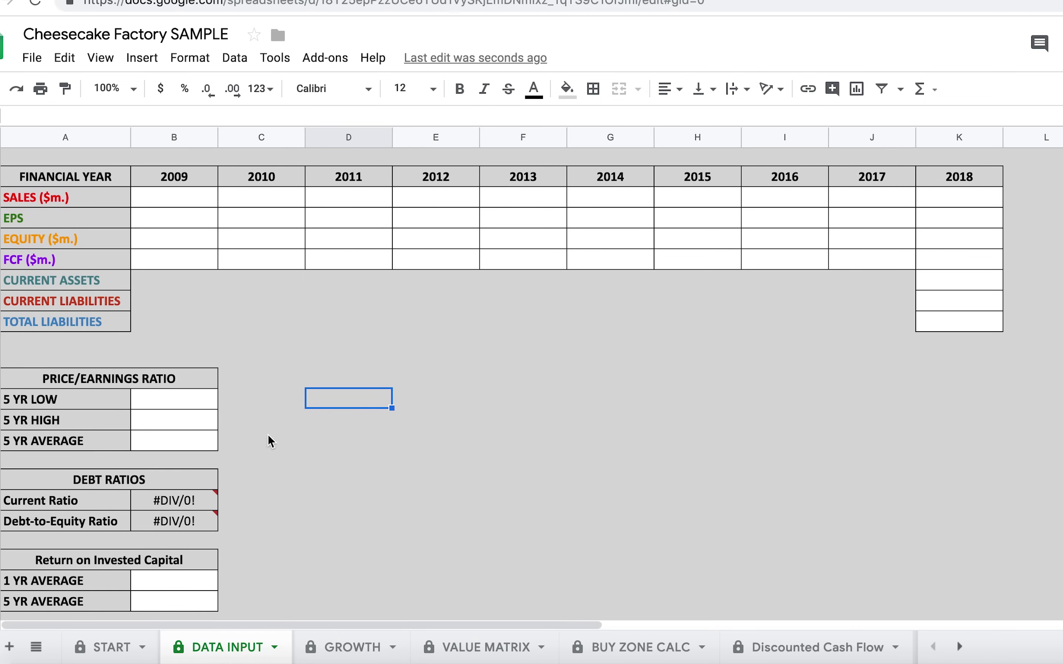
Step: Examine the SALES ($m.) row and its entry cells from 2009 to 2018
left_click(510, 203)
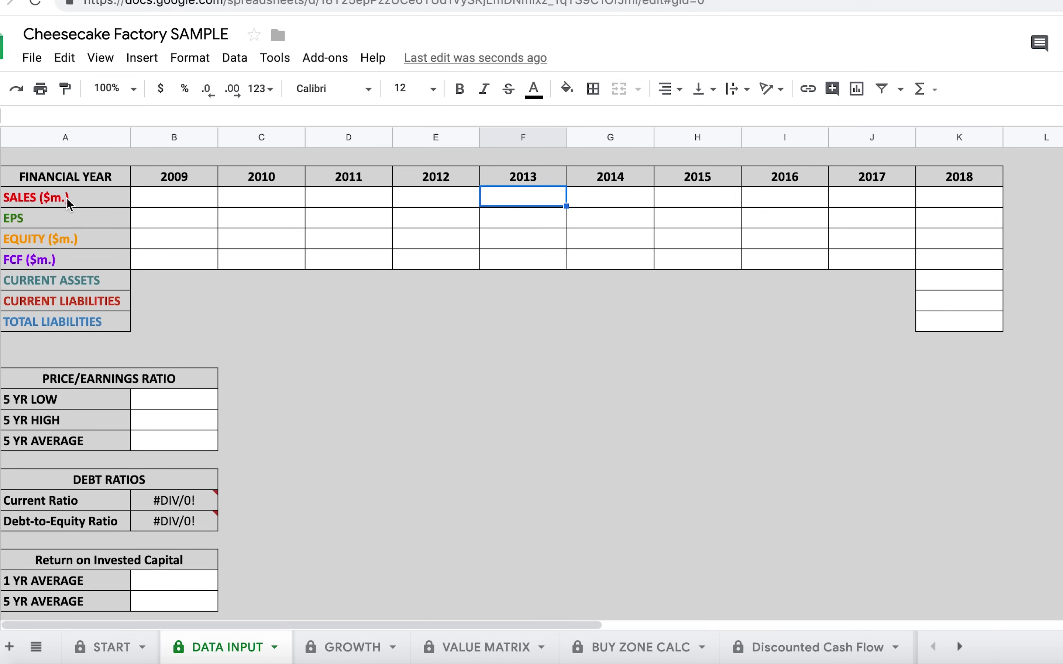
left_click(33, 201)
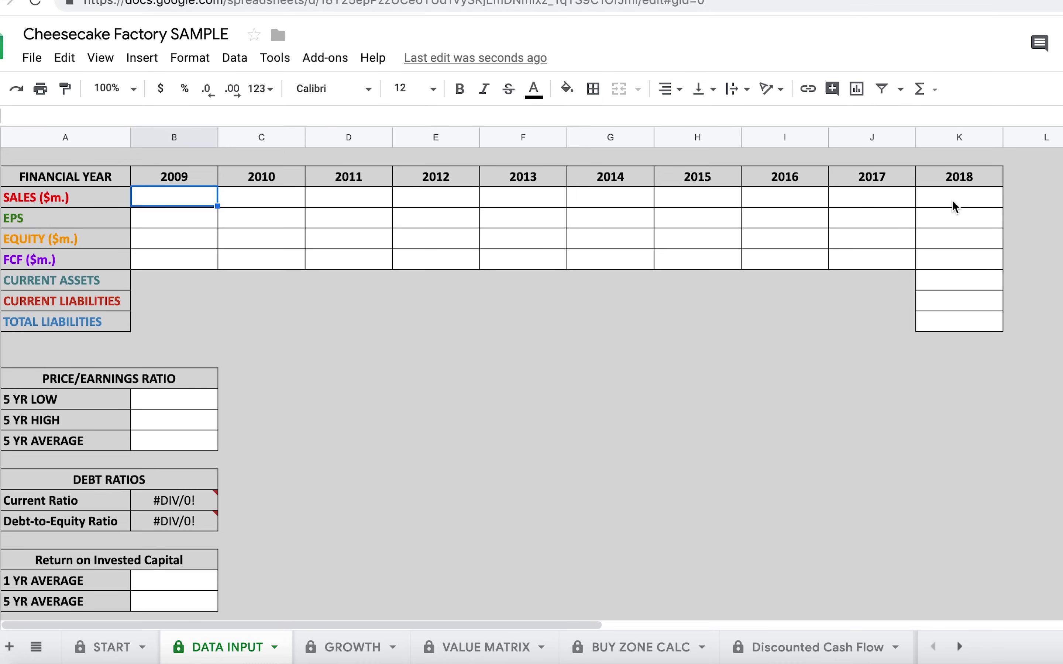
left_click(955, 205)
left_click(62, 205)
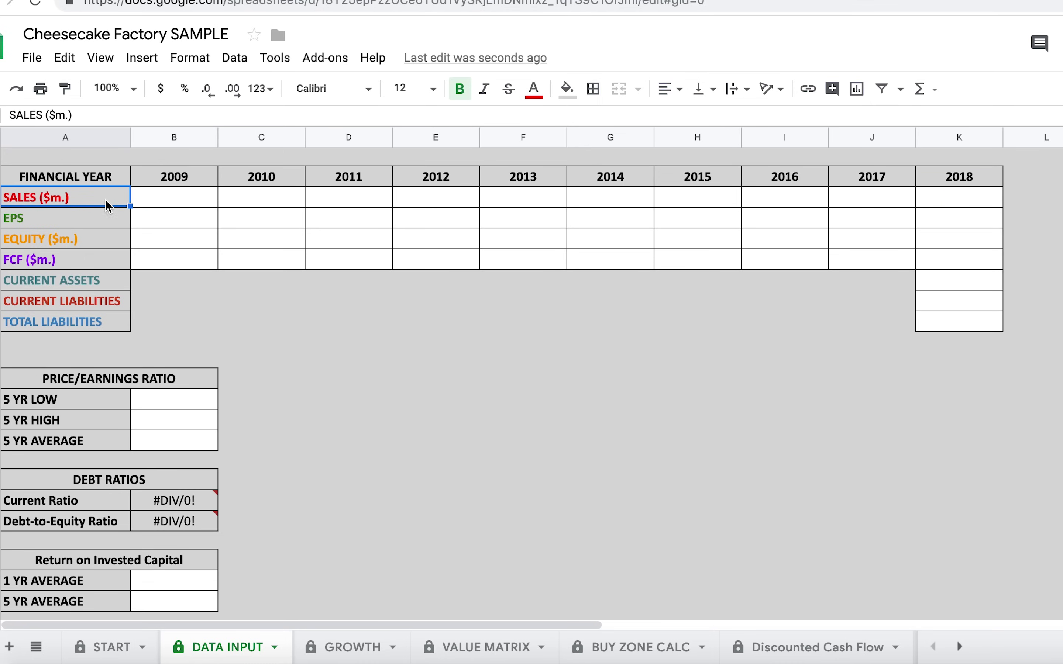
Step: Try to delete the protected EPS row label, and cancel the edit
left_click(76, 222)
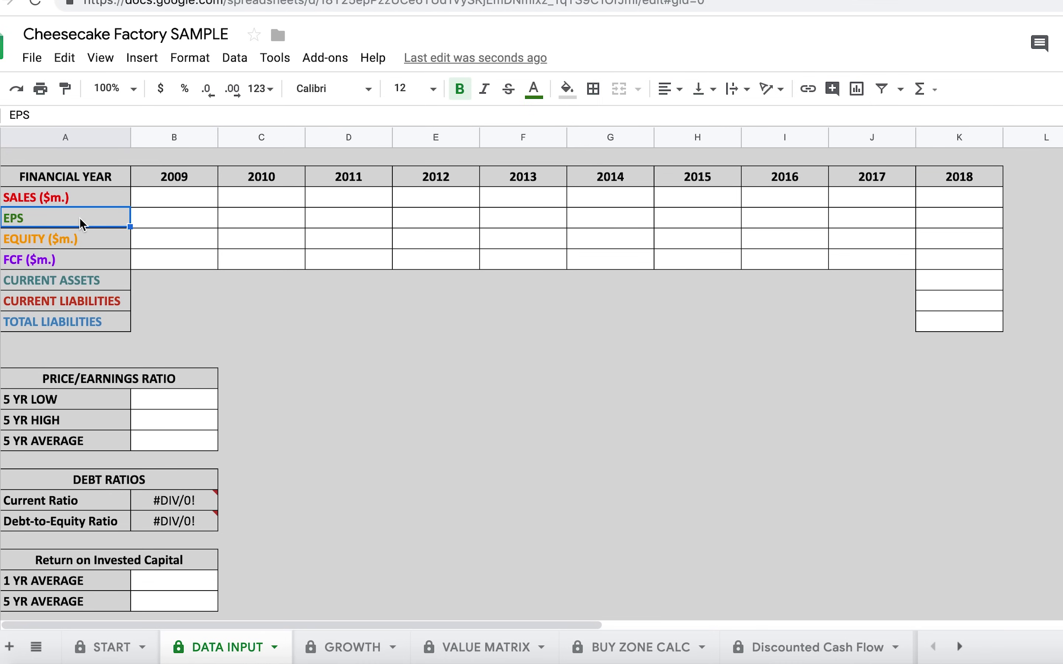
key("Delete")
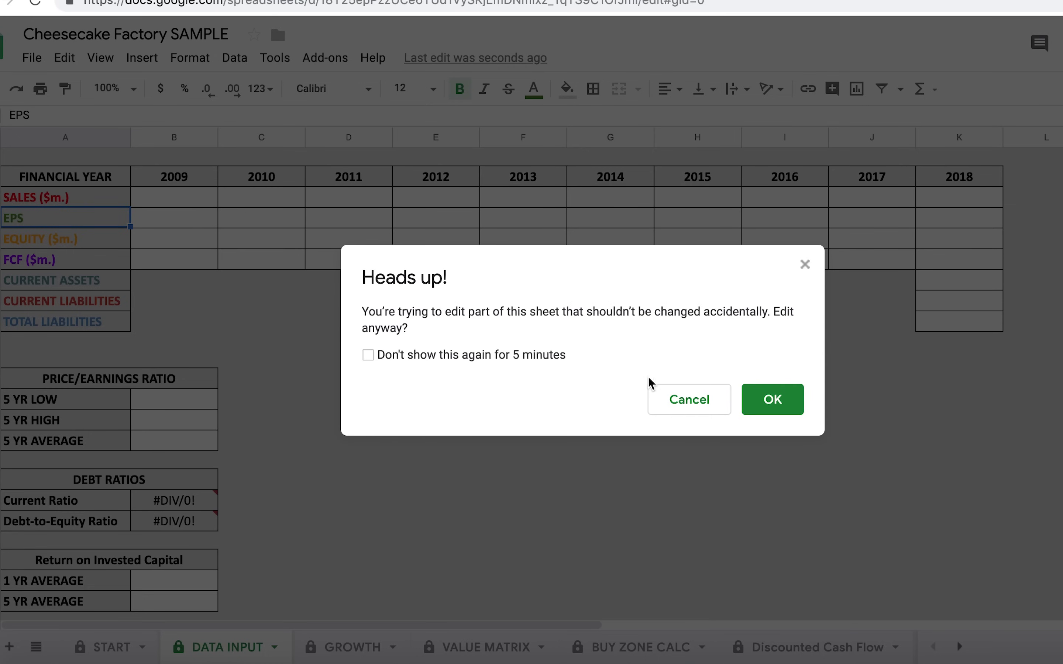
left_click(687, 408)
Step: Examine the entry cells for FCF, the 2018 current assets, current liabilities and total liabilities, and the 5-year low price/earnings ratio
left_click(90, 265)
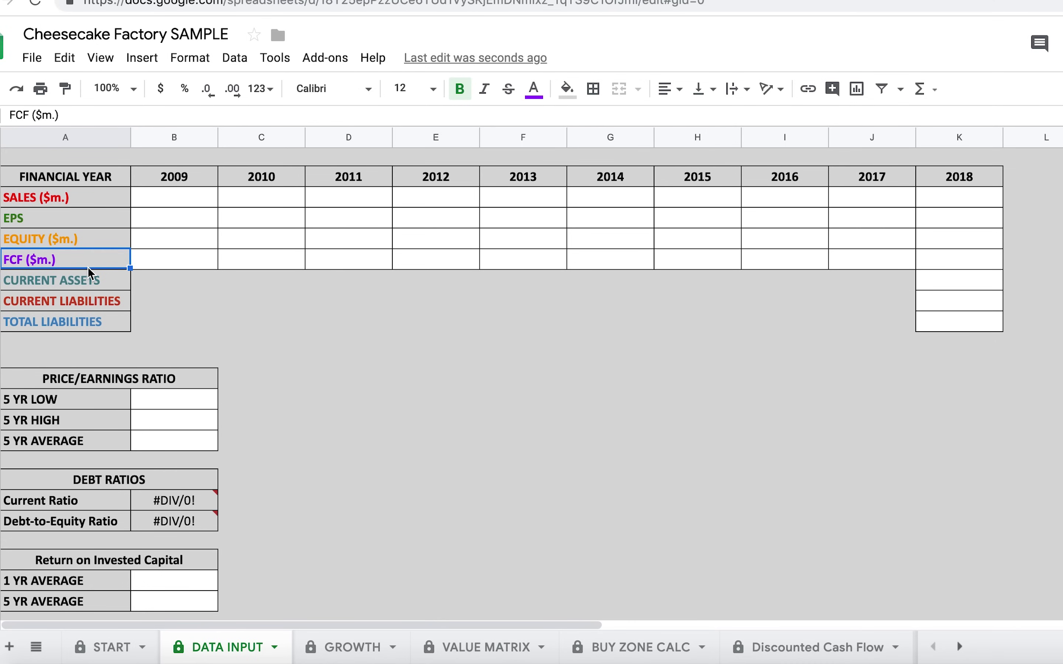
left_click(171, 263)
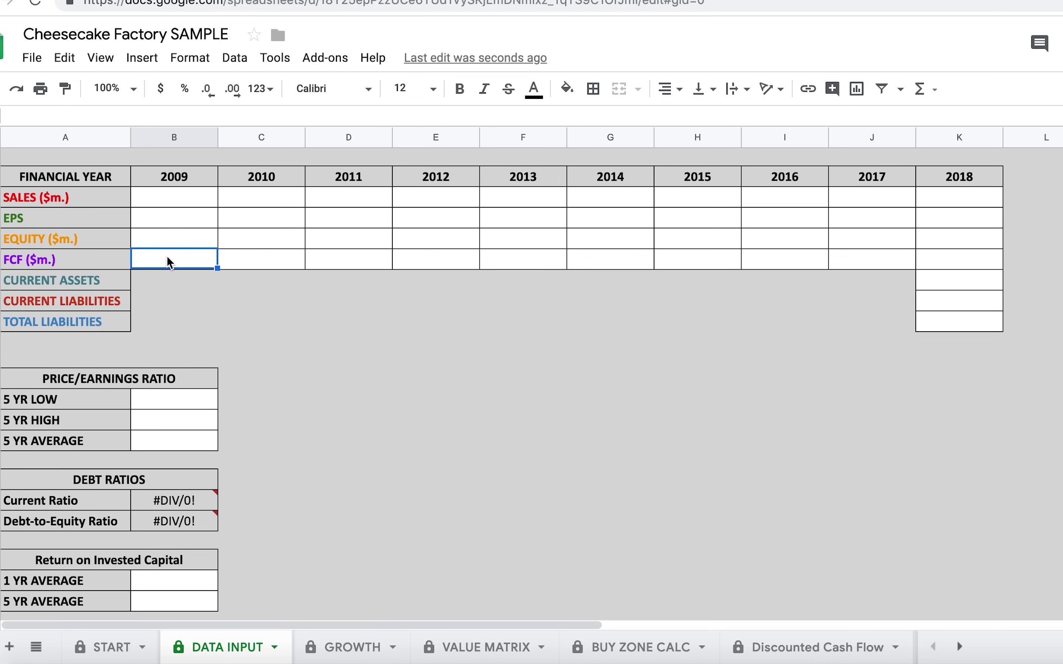
left_click(953, 280)
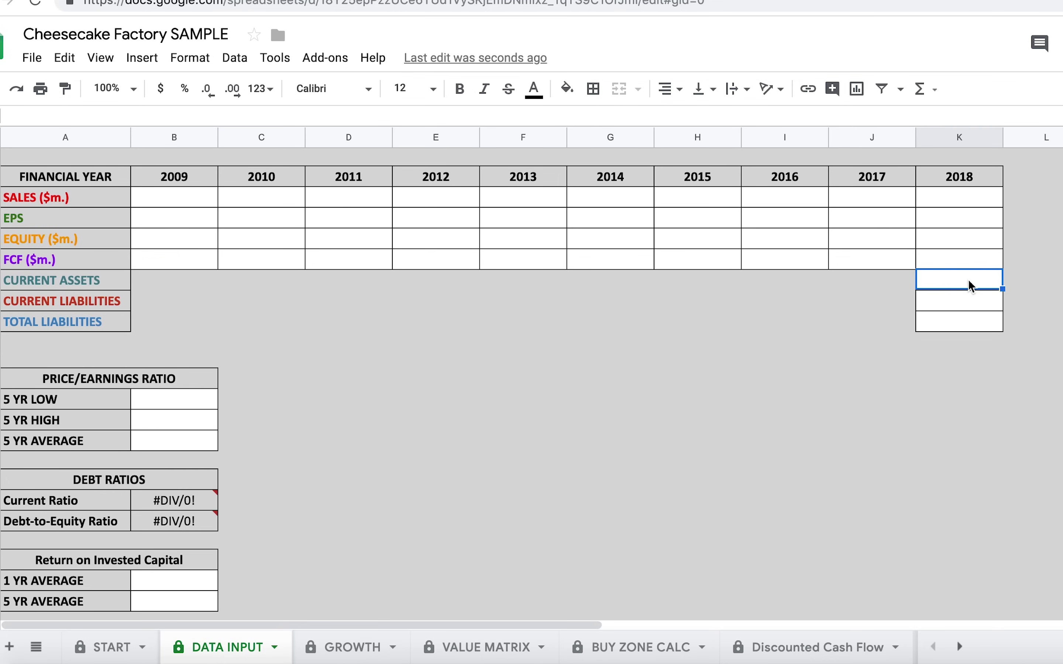
left_click_drag(969, 281, 968, 325)
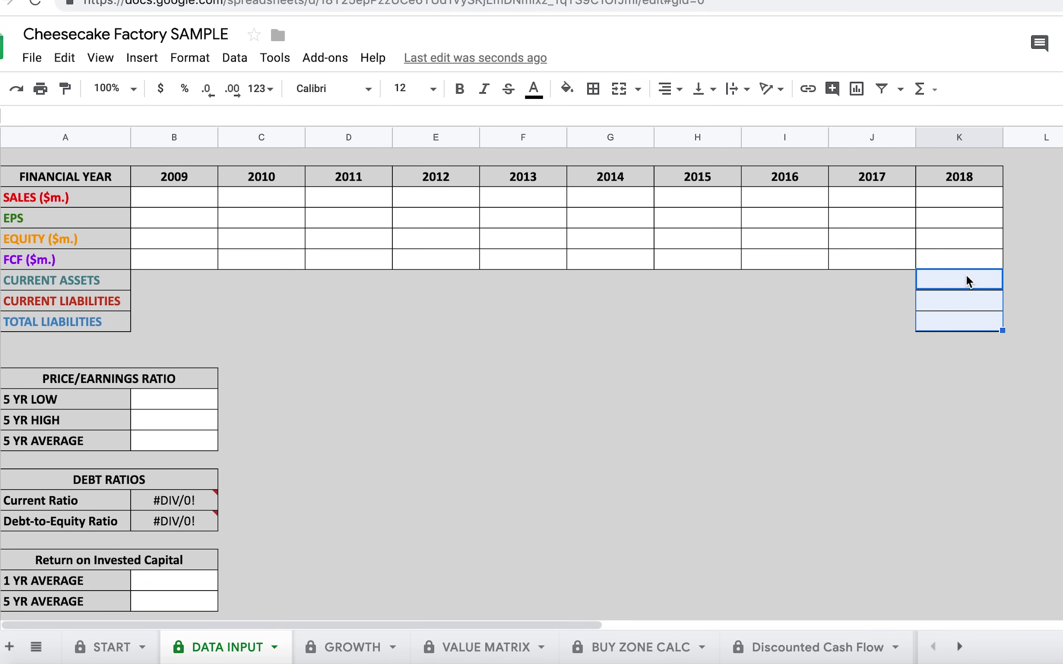
left_click(971, 282)
left_click(966, 308)
left_click(970, 328)
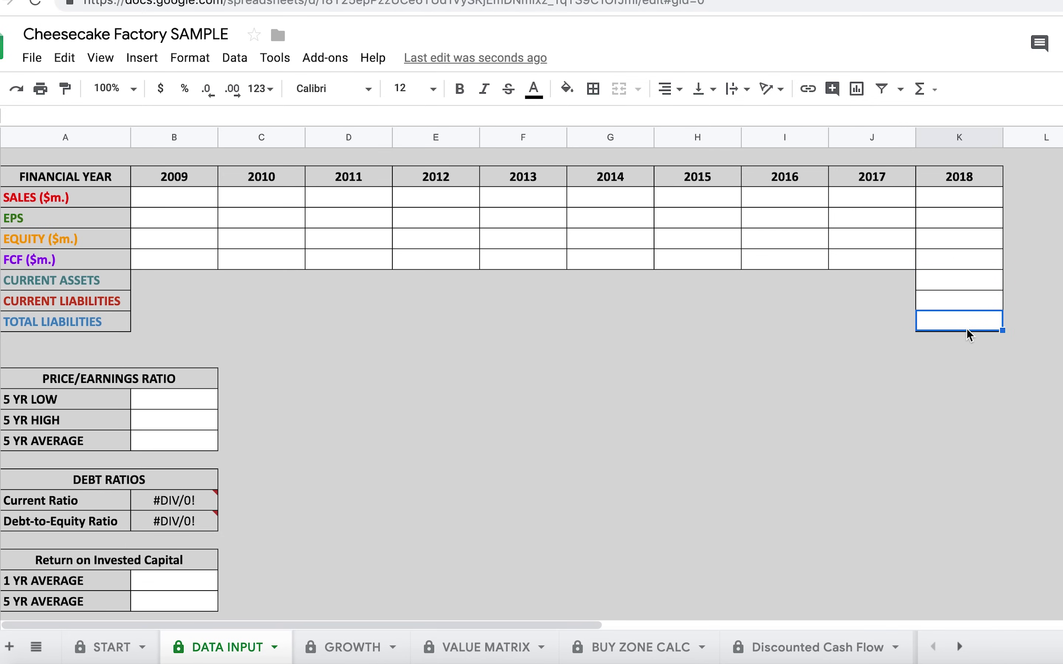
left_click(193, 402)
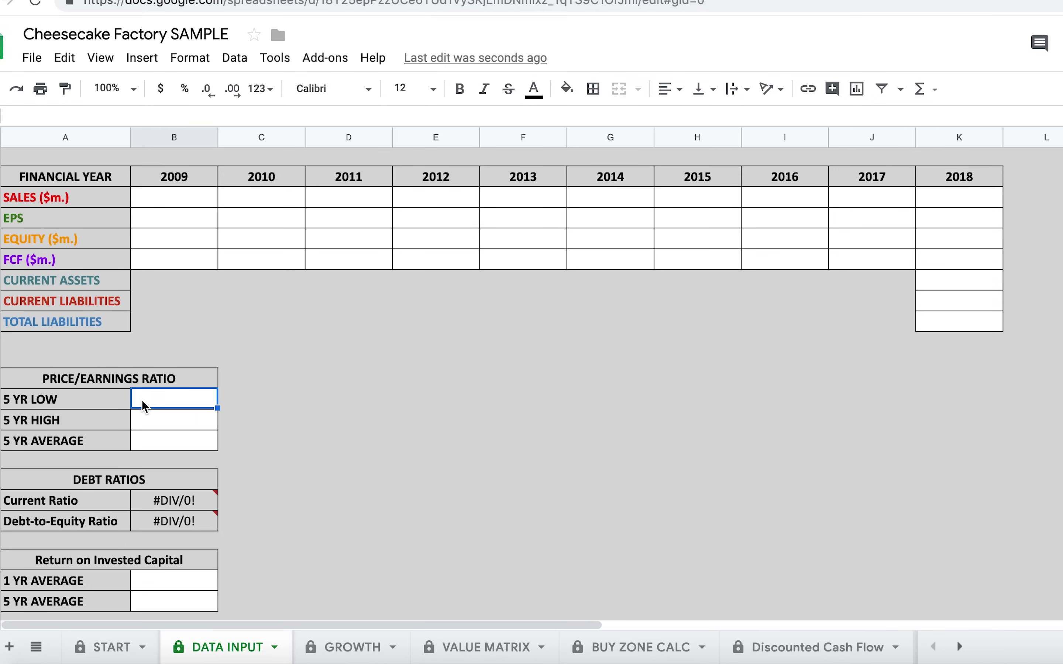
Step: Examine the entry cells for the 5-year high and average price/earnings ratios and the 1-year and 5-year return on invested capital
left_click(170, 422)
left_click(171, 438)
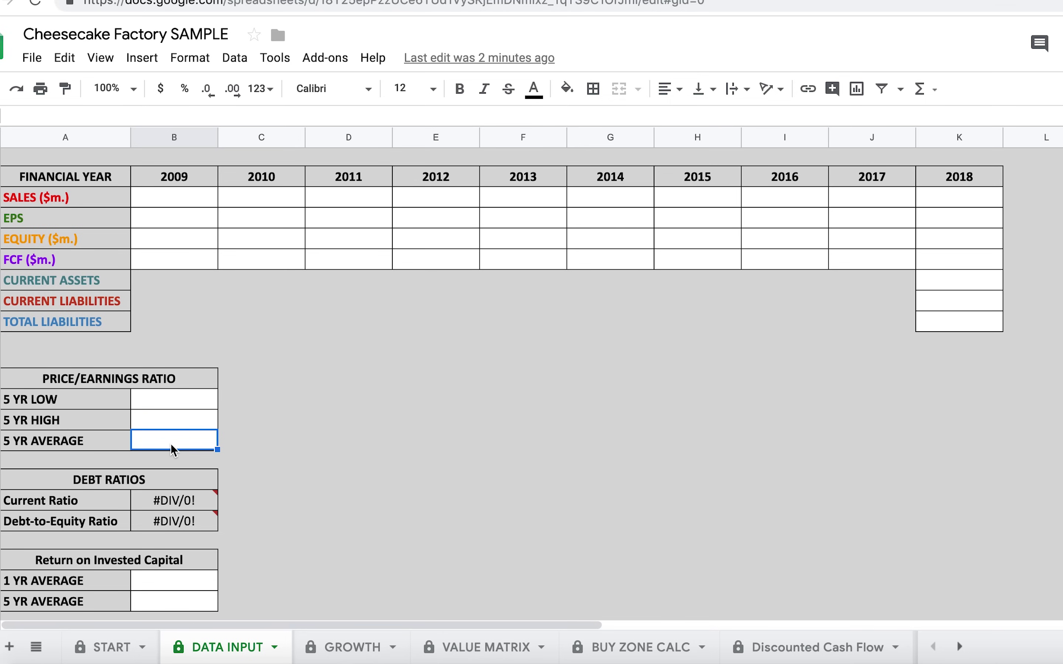
left_click_drag(178, 586, 195, 602)
left_click(197, 588)
left_click(192, 598)
left_click(194, 586)
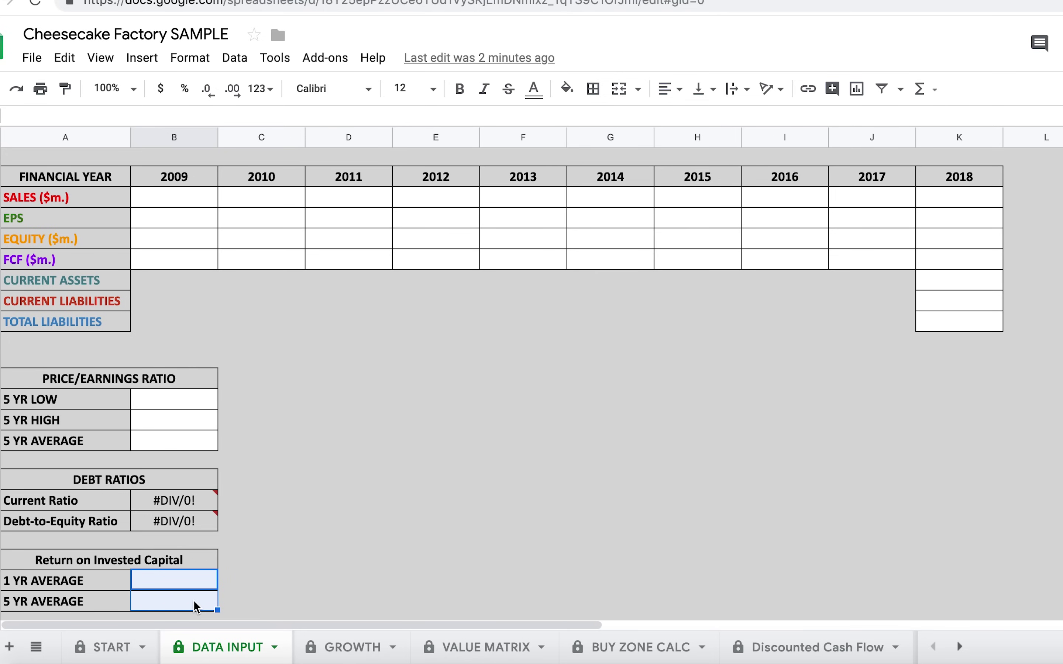
left_click(270, 565)
left_click(652, 397)
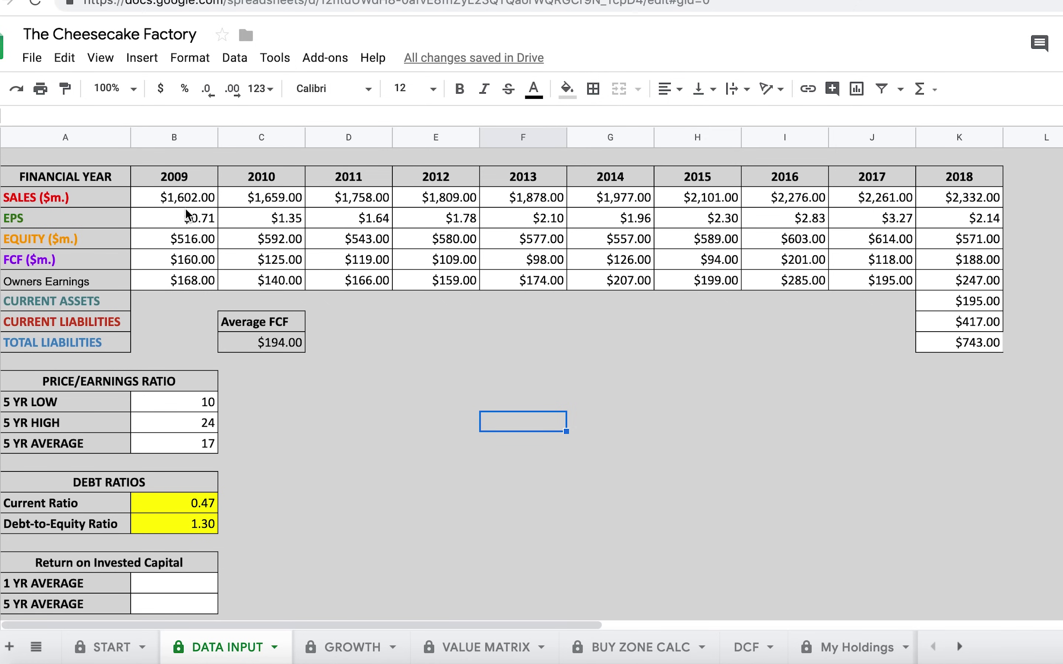
Step: Copy the 2009–2018 sales, EPS, equity and FCF figures from The Cheesecake Factory spreadsheet into the same rows of Cheesecake Factory SAMPLE
left_click(187, 200)
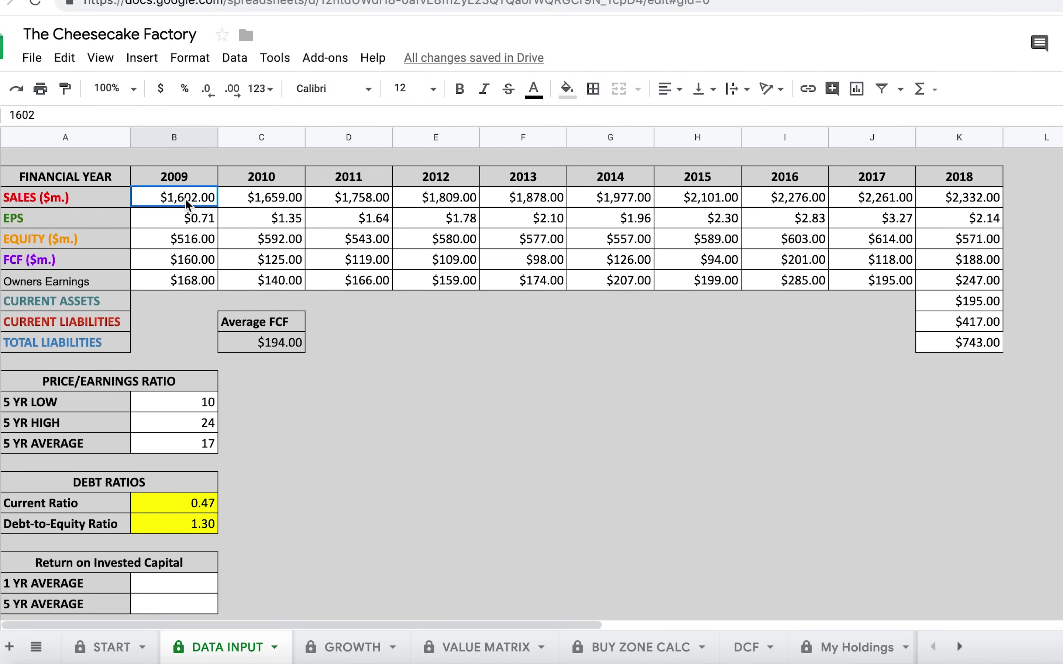
left_click_drag(187, 202, 959, 259)
key("ctrl+c")
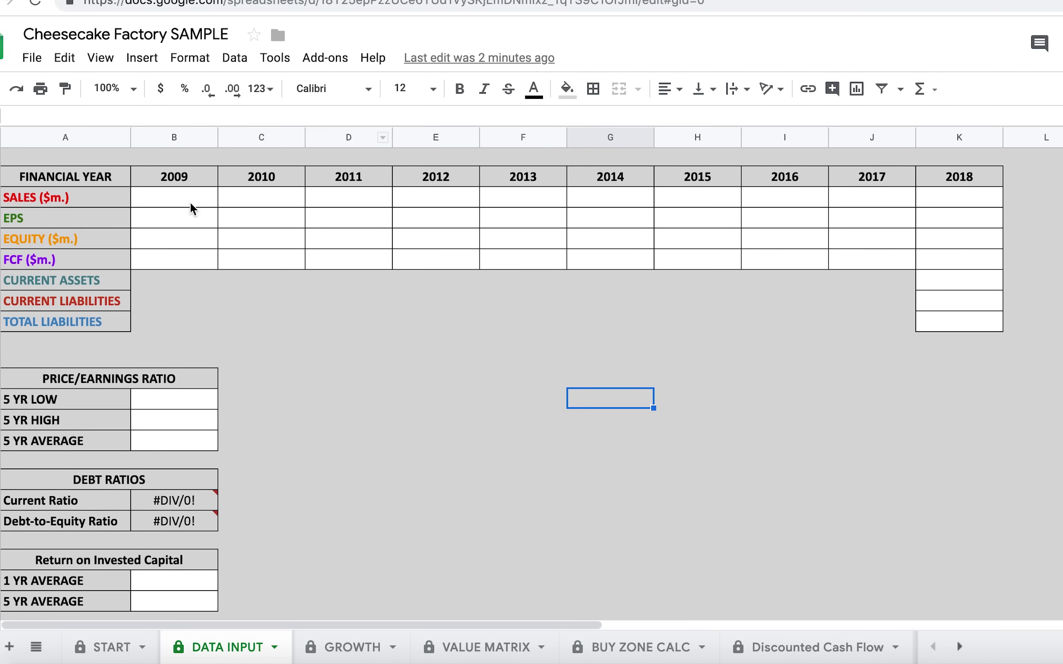
left_click(213, 200)
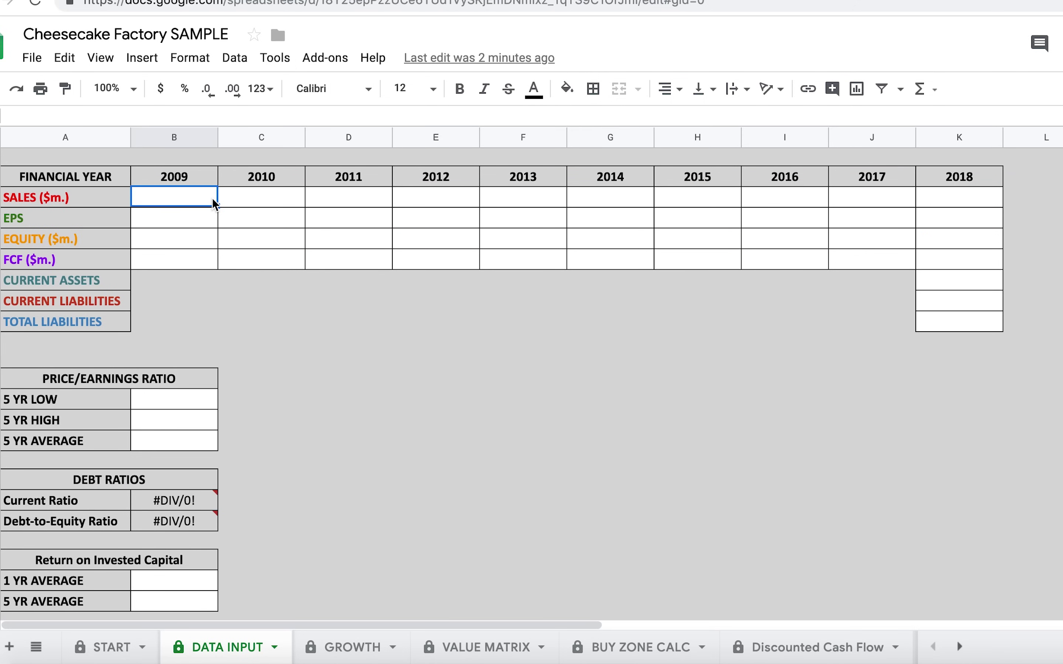
key("ctrl+v")
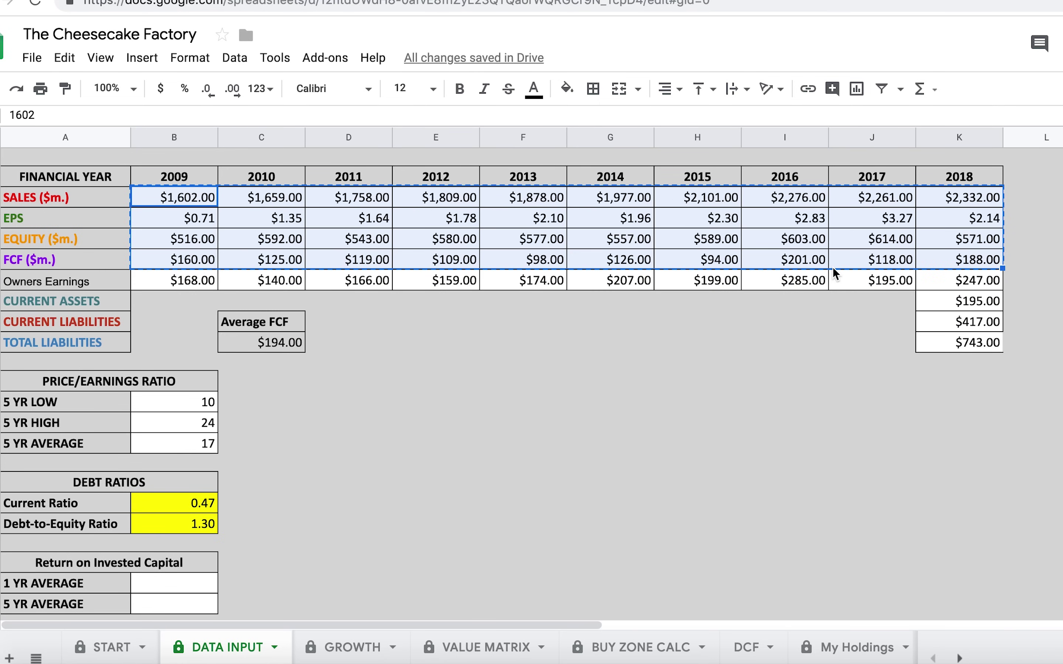
Step: Copy the 2018 current assets, current liabilities and total liabilities, and the price/earnings ratios 10, 24 and 17, from The Cheesecake Factory into the sample spreadsheet
left_click_drag(940, 301, 940, 349)
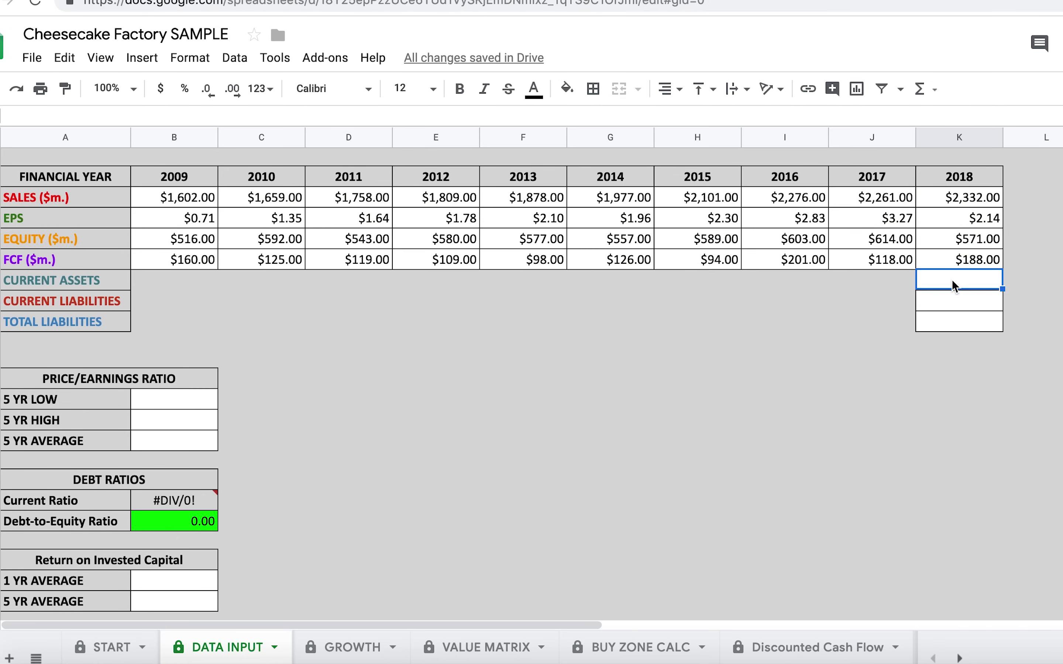
type("$195.00 $417.00 $743.00")
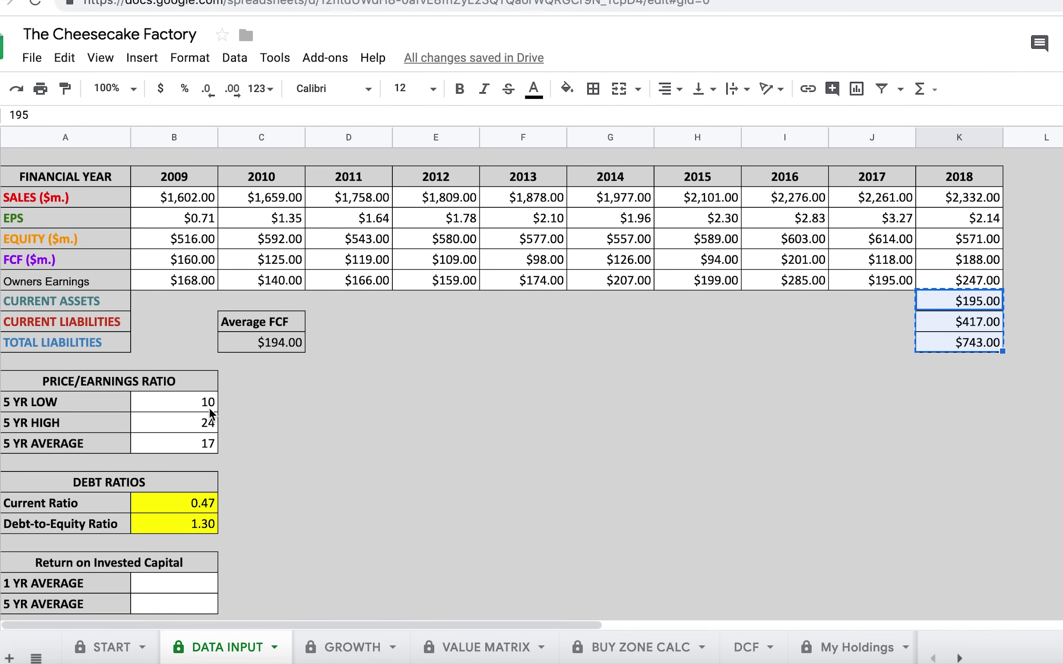
left_click(204, 404)
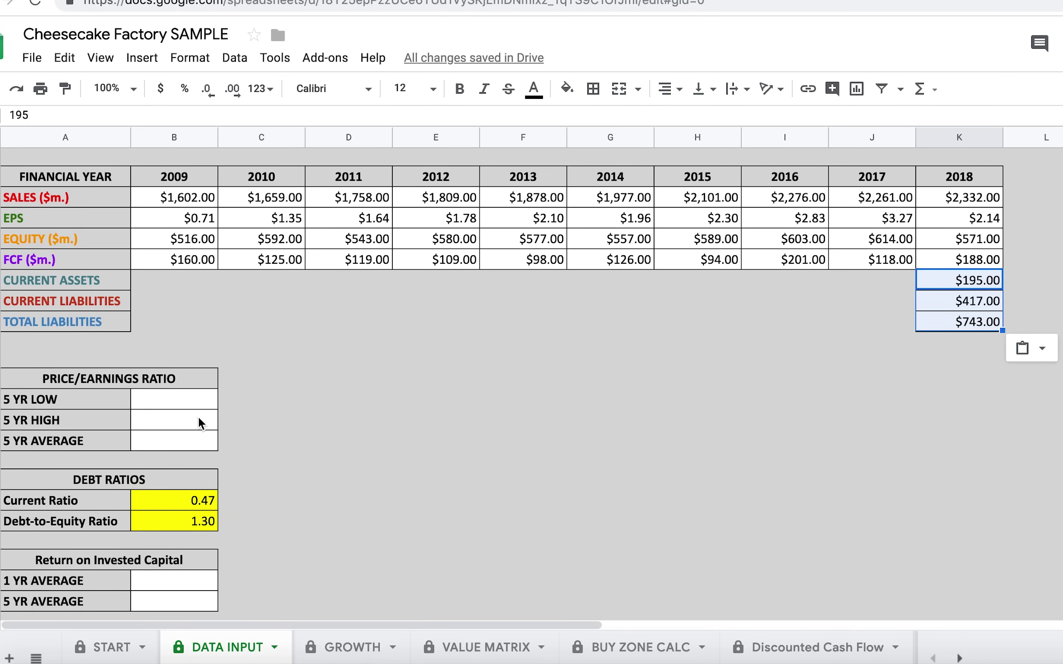
left_click(195, 404)
type("10 24 17")
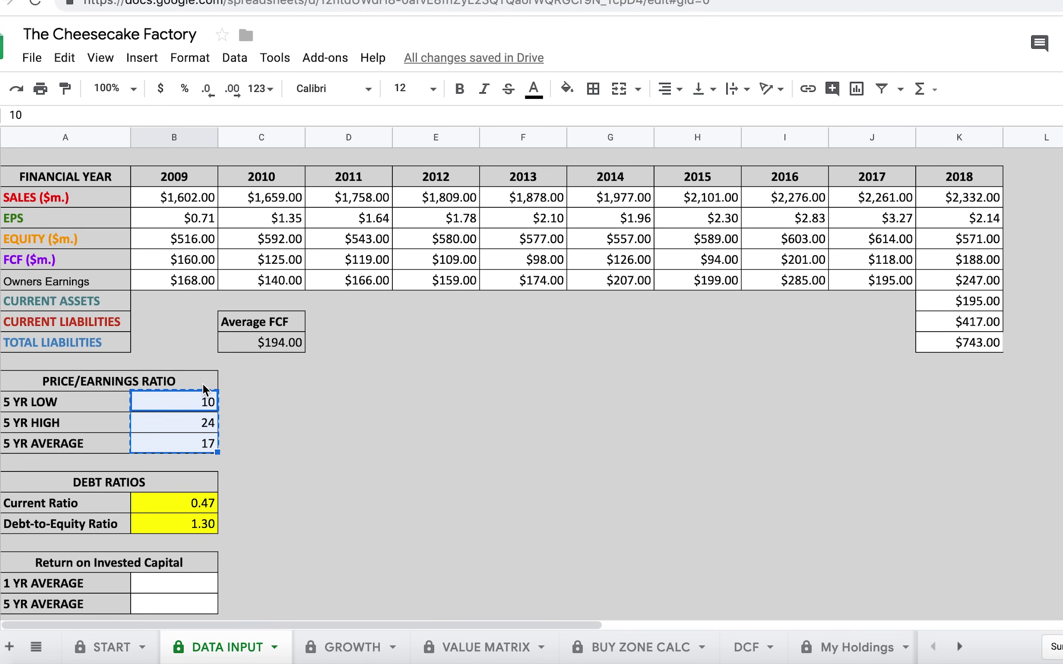
Step: Enter 8% as the 1-year average and 12% as the 5-year average return on invested capital
left_click(169, 584)
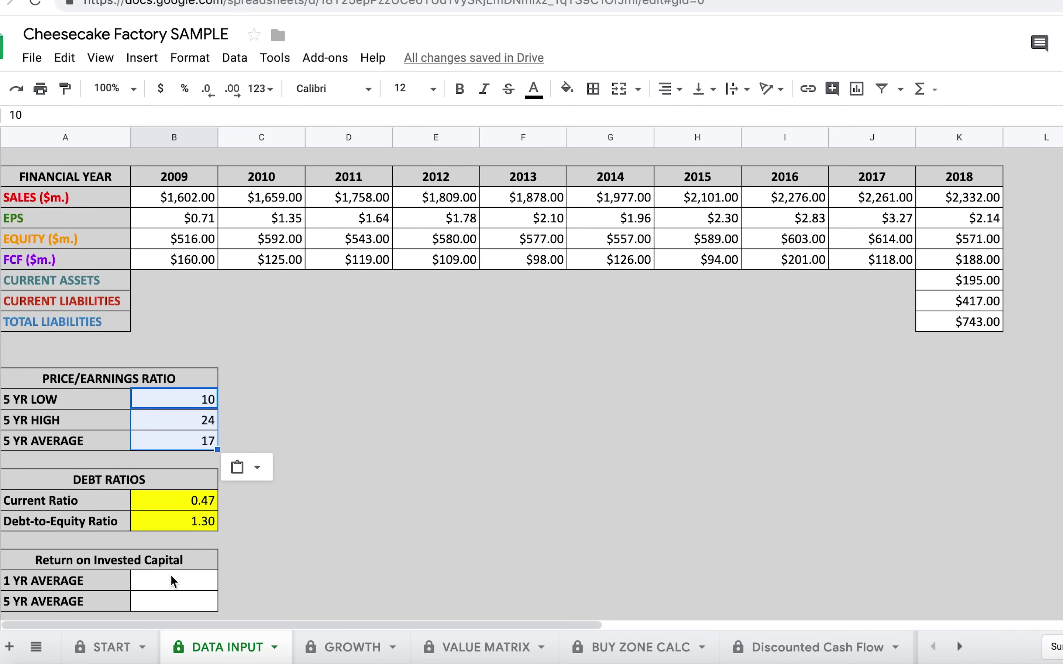
left_click(184, 581)
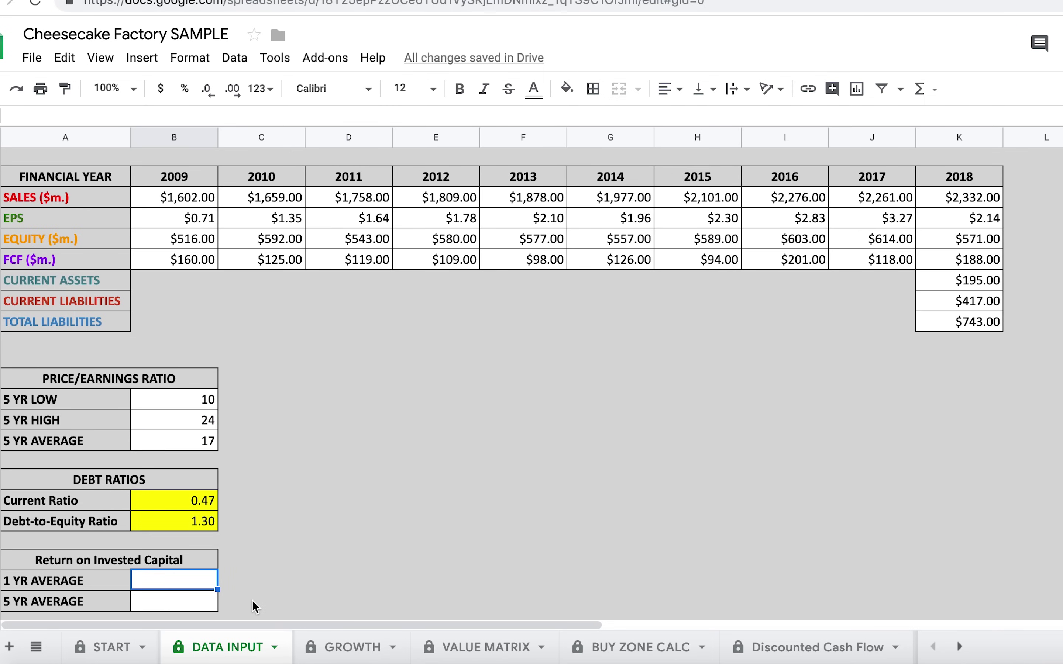
type("8%")
key("Return")
type("12%")
left_click(330, 553)
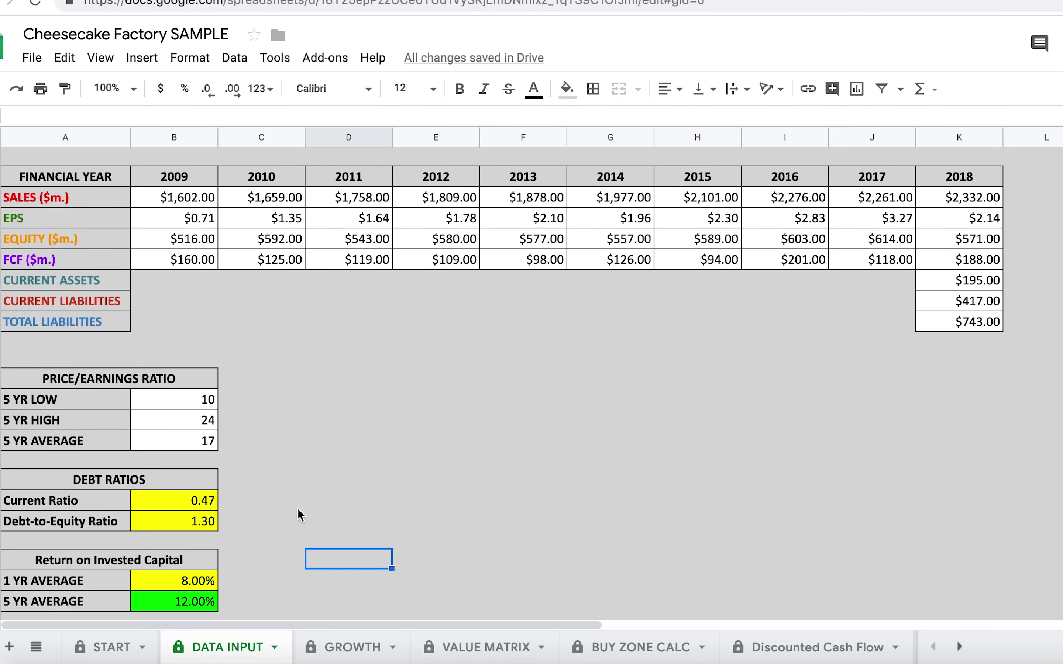
Step: Examine the 2018 current assets, current liabilities and total liabilities that feed the debt ratios
left_click(246, 502)
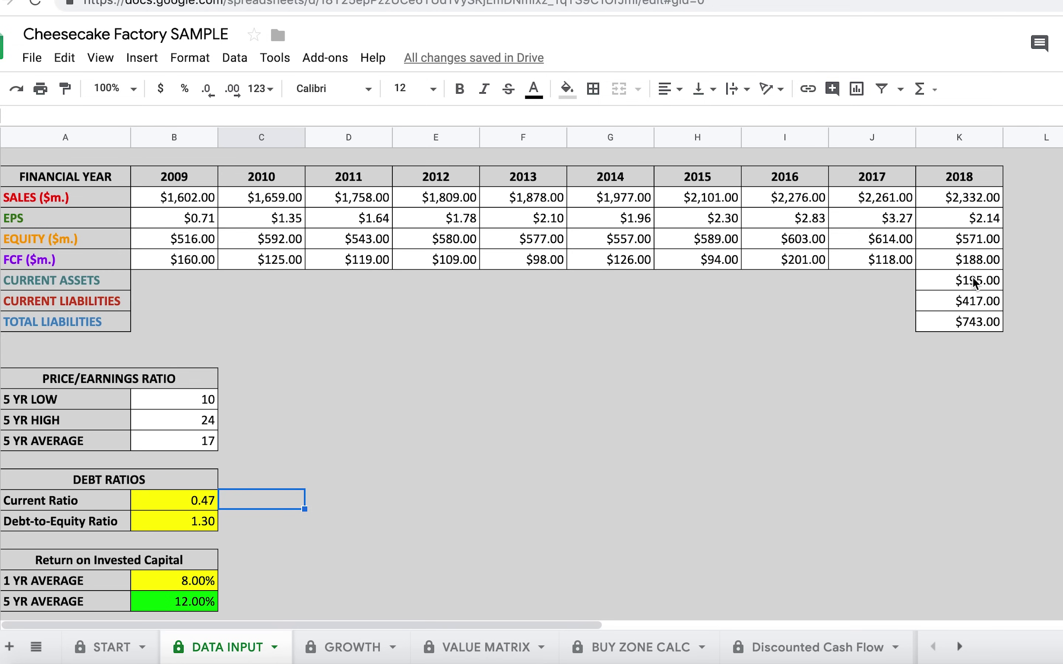
left_click_drag(975, 284, 975, 309)
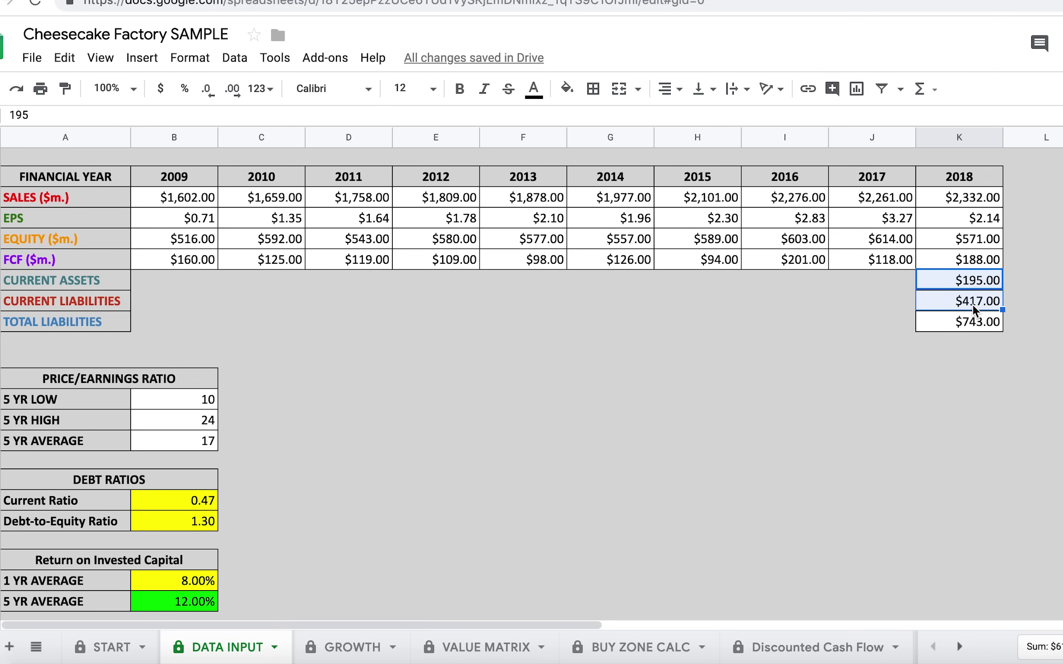
left_click(985, 327)
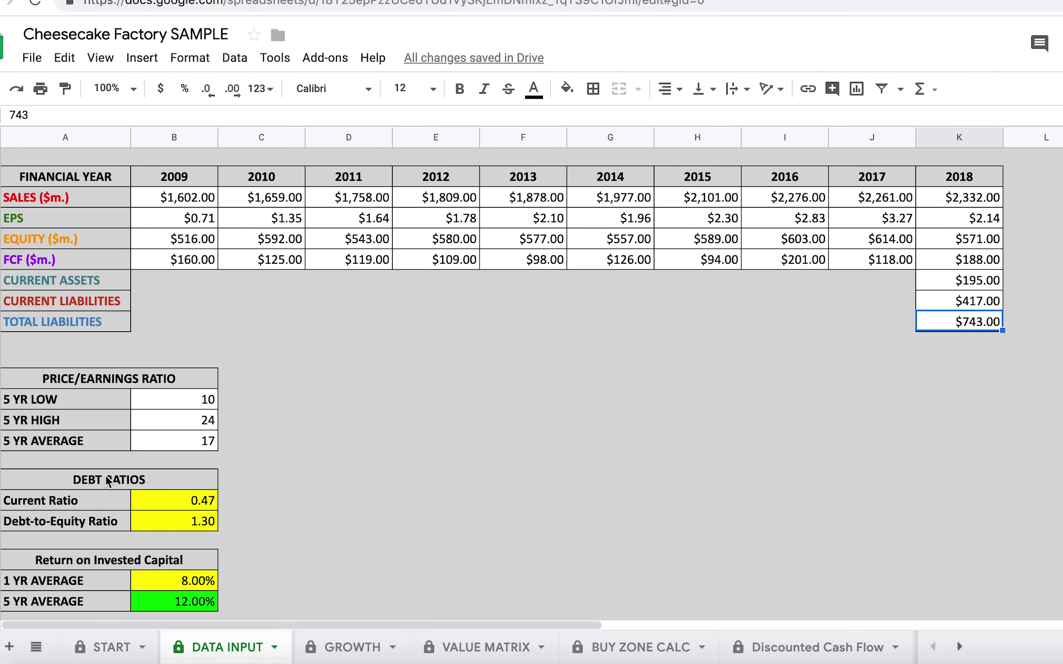
left_click_drag(83, 488, 130, 535)
left_click(250, 511)
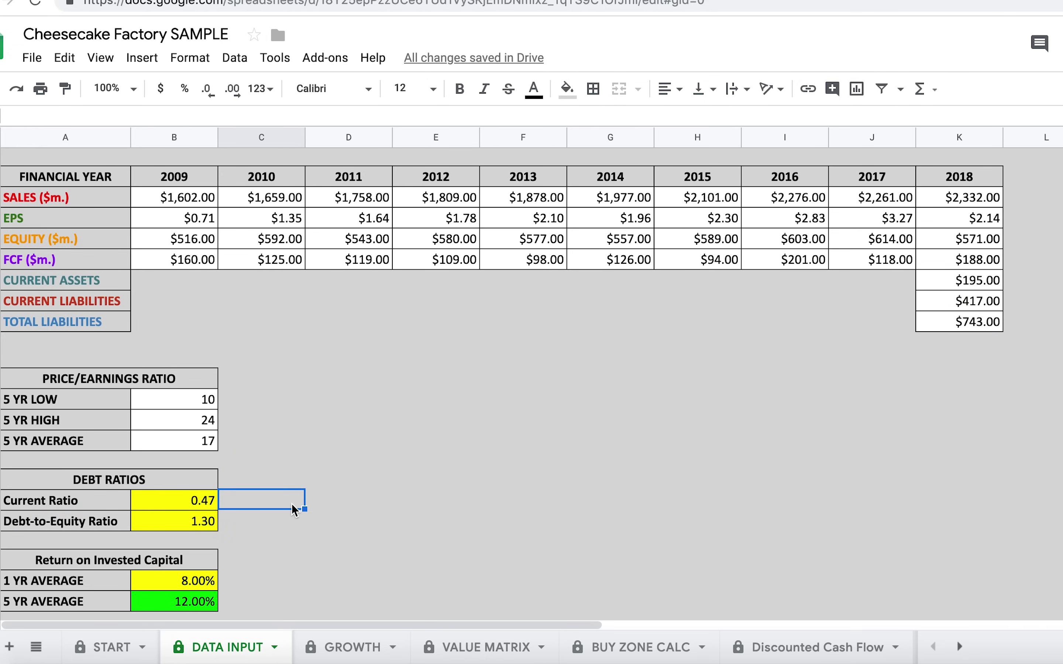
Step: Inspect the formulas and colour coding of the Current Ratio and Debt-to-Equity Ratio cells
left_click(180, 488)
left_click(187, 500)
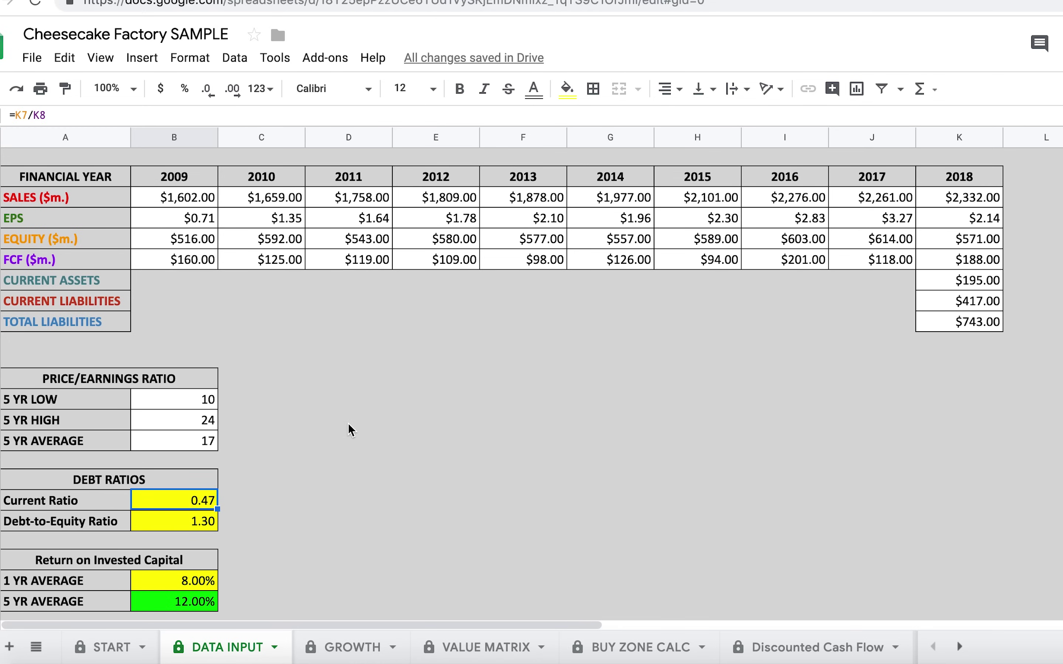
left_click(164, 519)
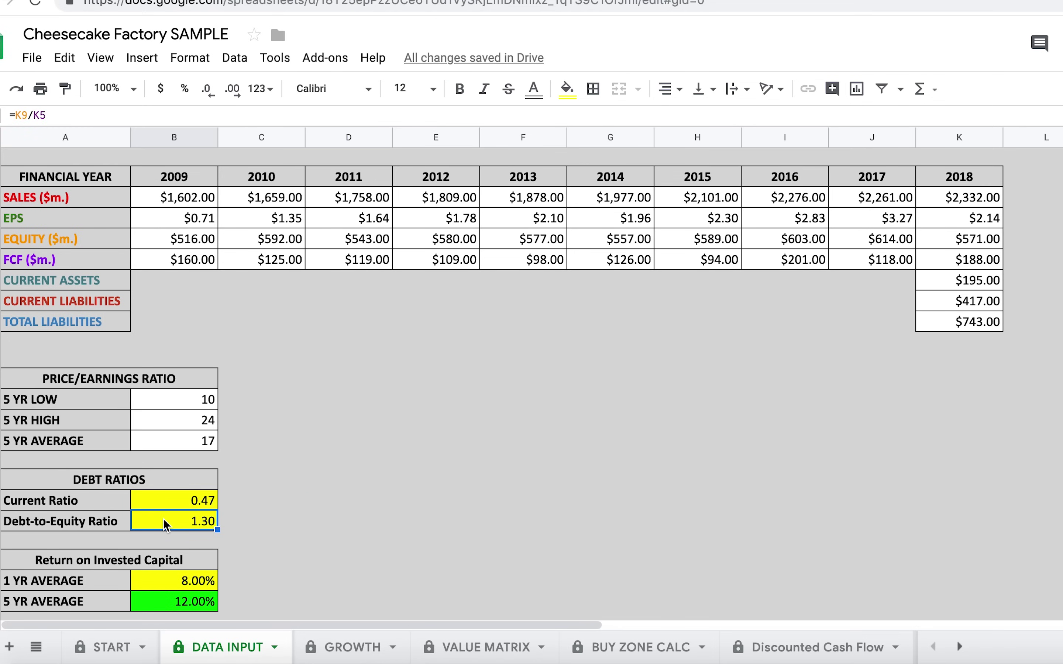
left_click(276, 500)
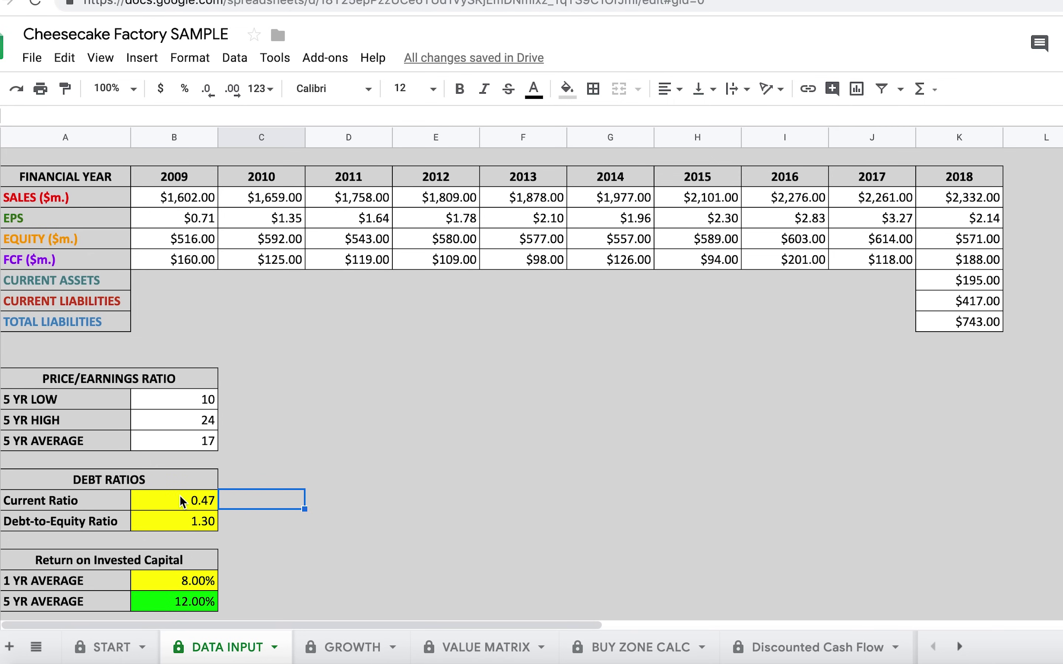
left_click(181, 501)
left_click_drag(179, 511, 178, 516)
left_click(266, 500)
left_click(269, 500)
left_click_drag(187, 503, 188, 524)
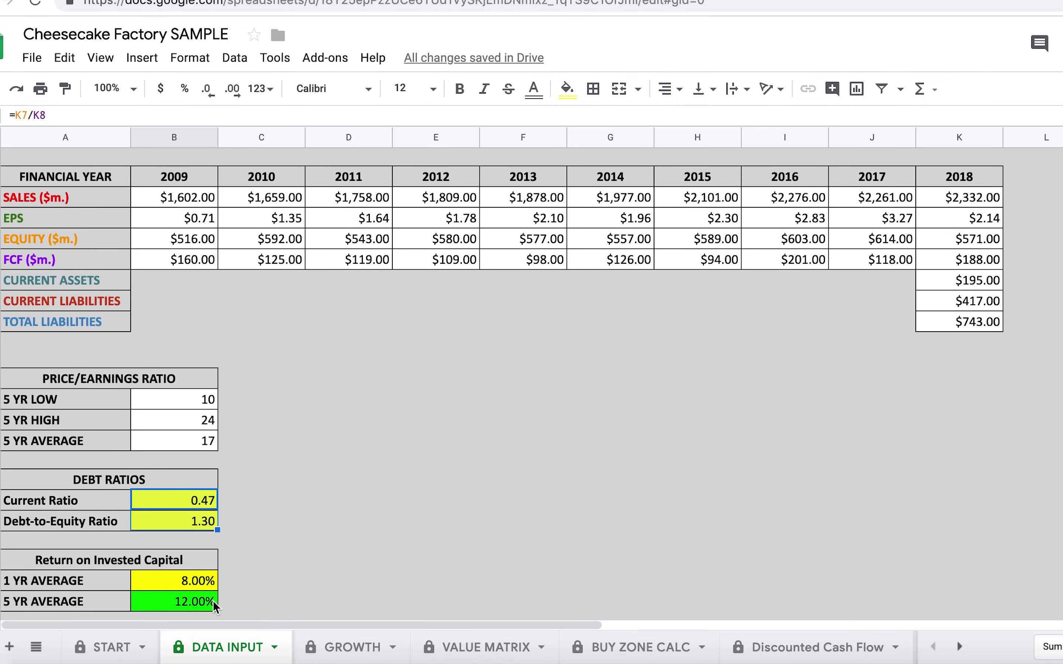
Step: Examine the Return on Invested Capital section and the colour coding of its 1-year and 5-year averages
left_click(302, 550)
left_click(174, 562)
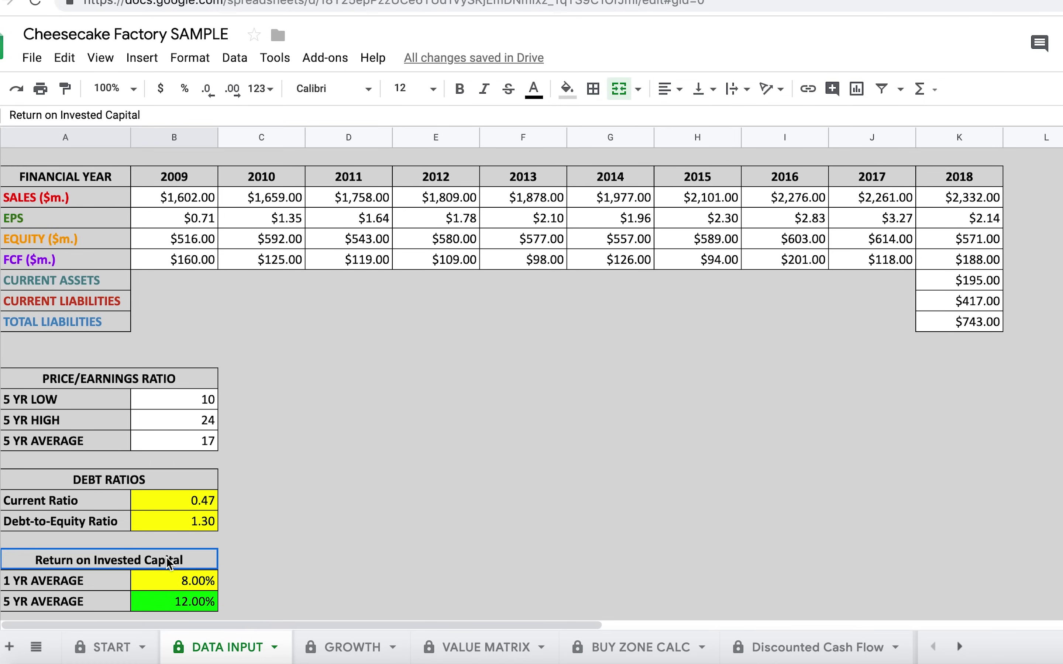
left_click(201, 581)
left_click(262, 568)
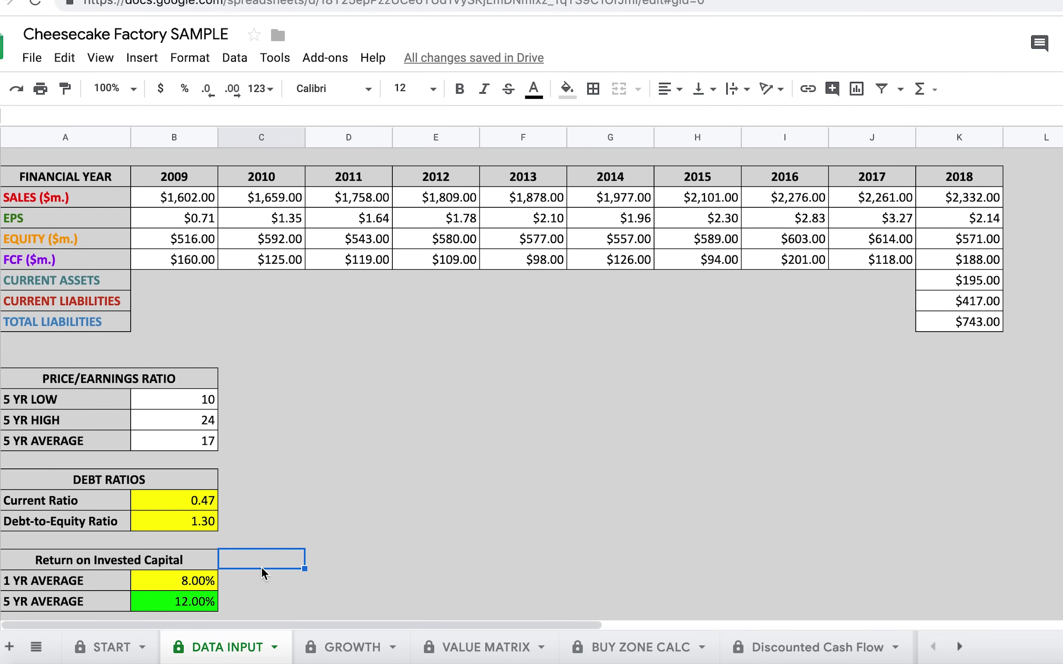
left_click(201, 606)
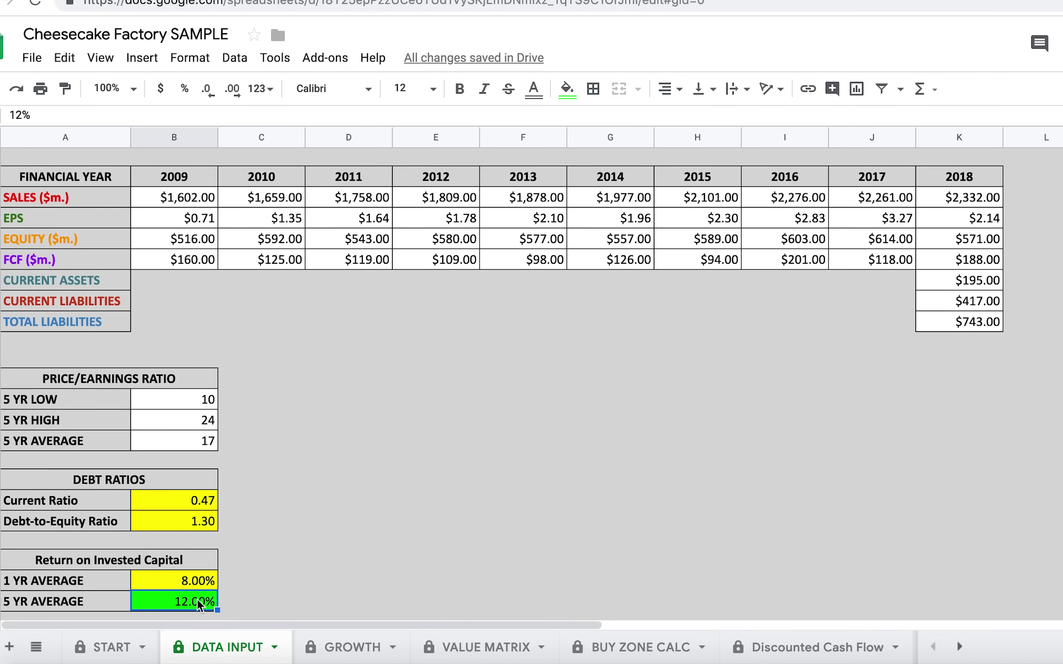
left_click(172, 582)
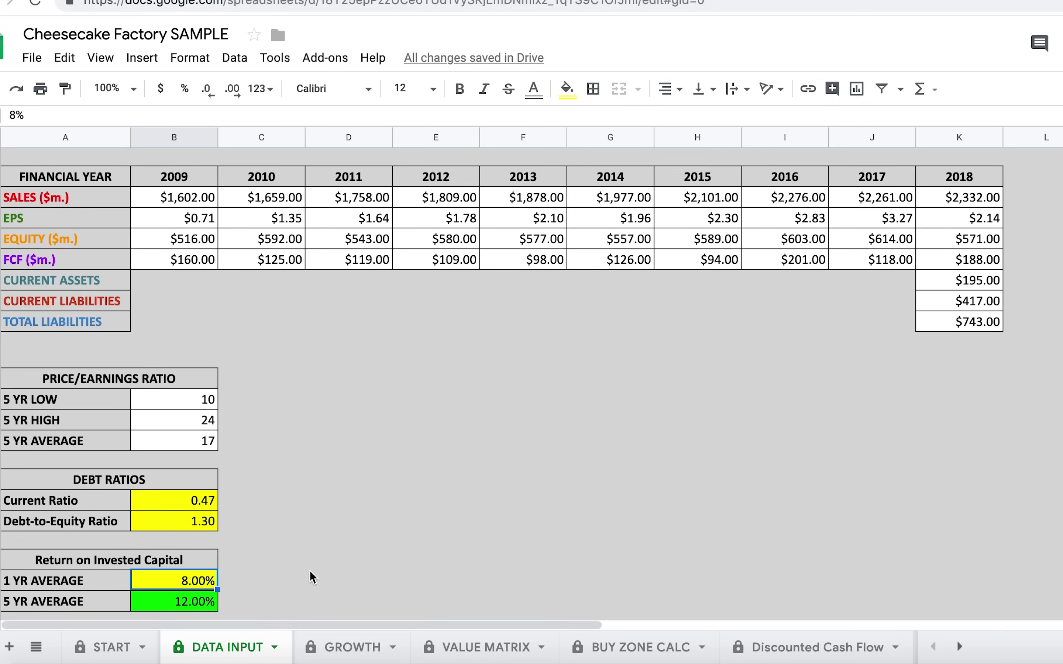
Step: Open the GROWTH sheet and examine its growth-period columns from 1YR to 9YR
left_click(335, 652)
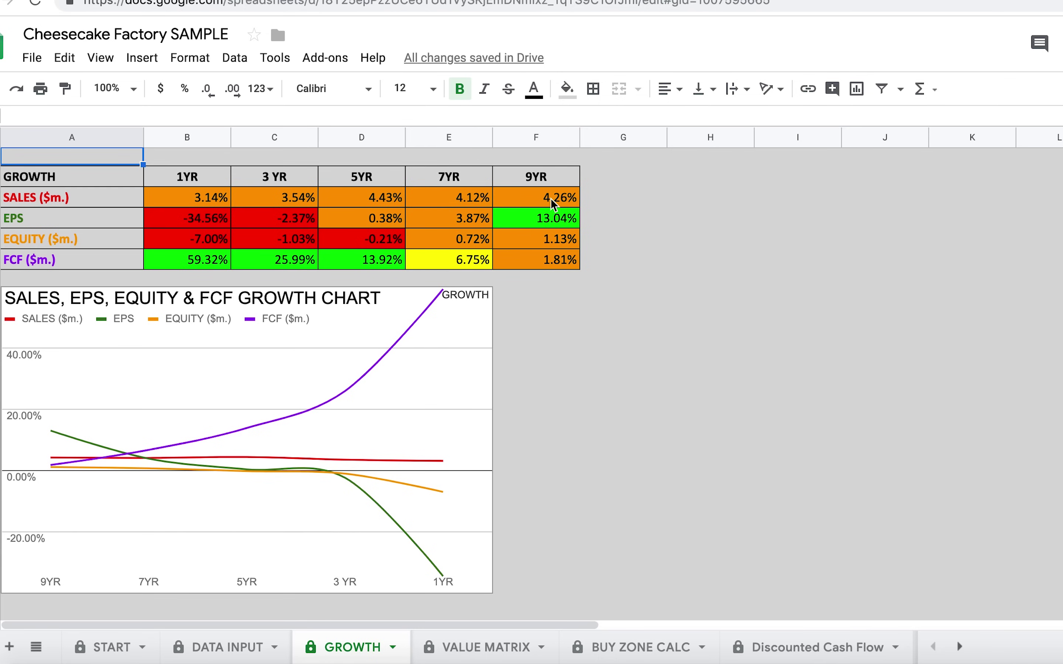
key("Down")
key("Right")
key("Right")
key("Right")
key("Right")
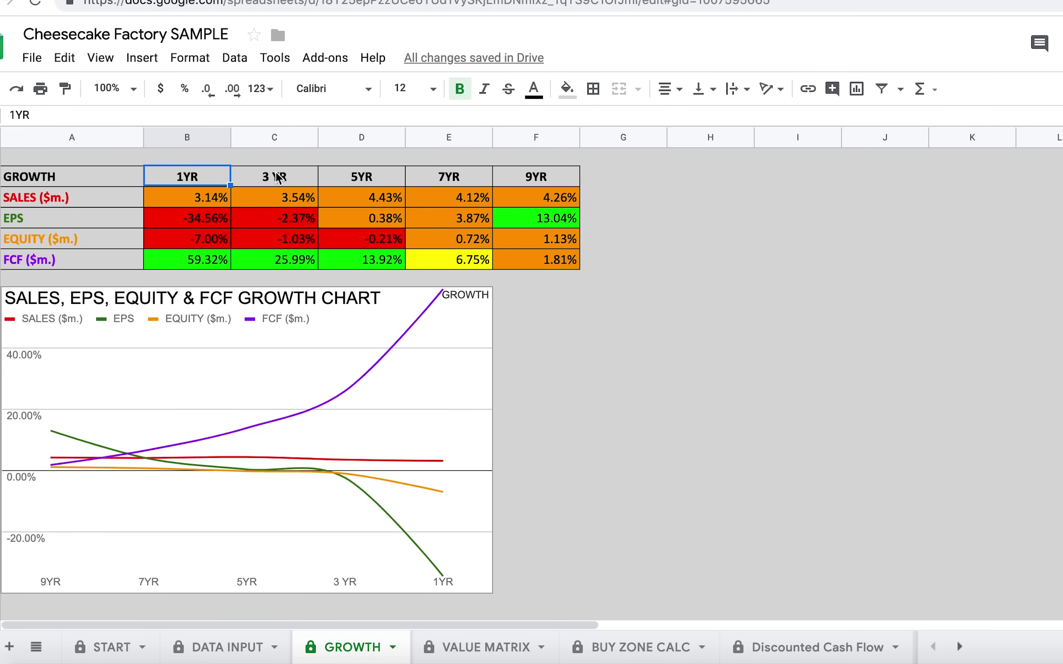
key("Right")
left_click(180, 181)
Step: Check the 2017 sales figure on the DATA INPUT sheet behind the one-year growth, and return to the GROWTH sheet
left_click(248, 646)
left_click(871, 197)
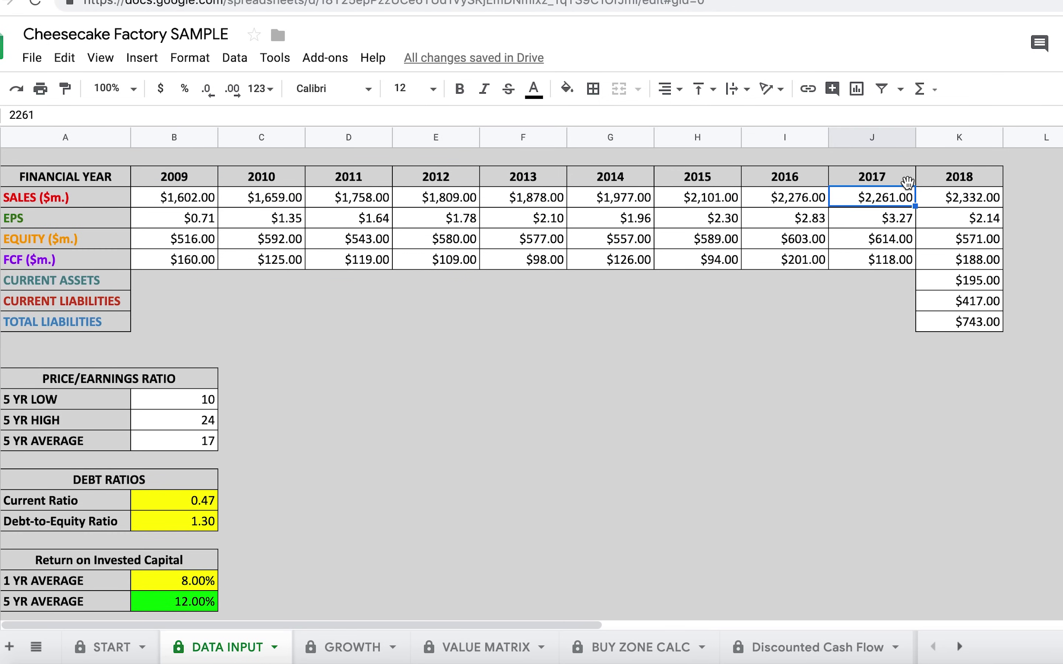
left_click(344, 648)
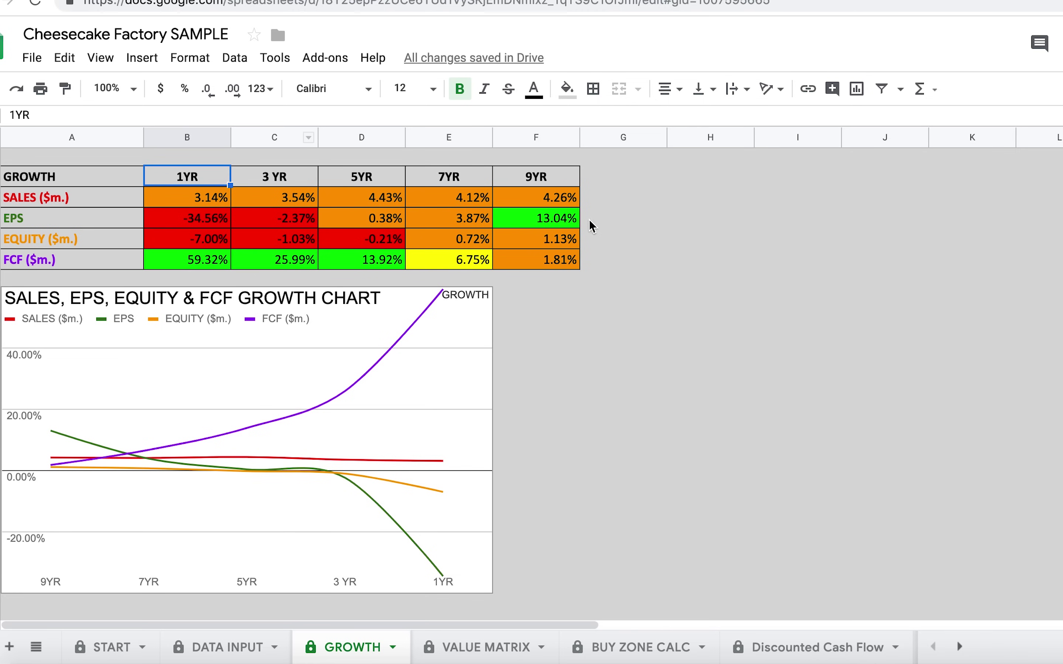
Step: Compare the 9YR sales growth with the 2009 and 2018 columns on the DATA INPUT sheet, and return to the GROWTH sheet
left_click(543, 198)
left_click(209, 646)
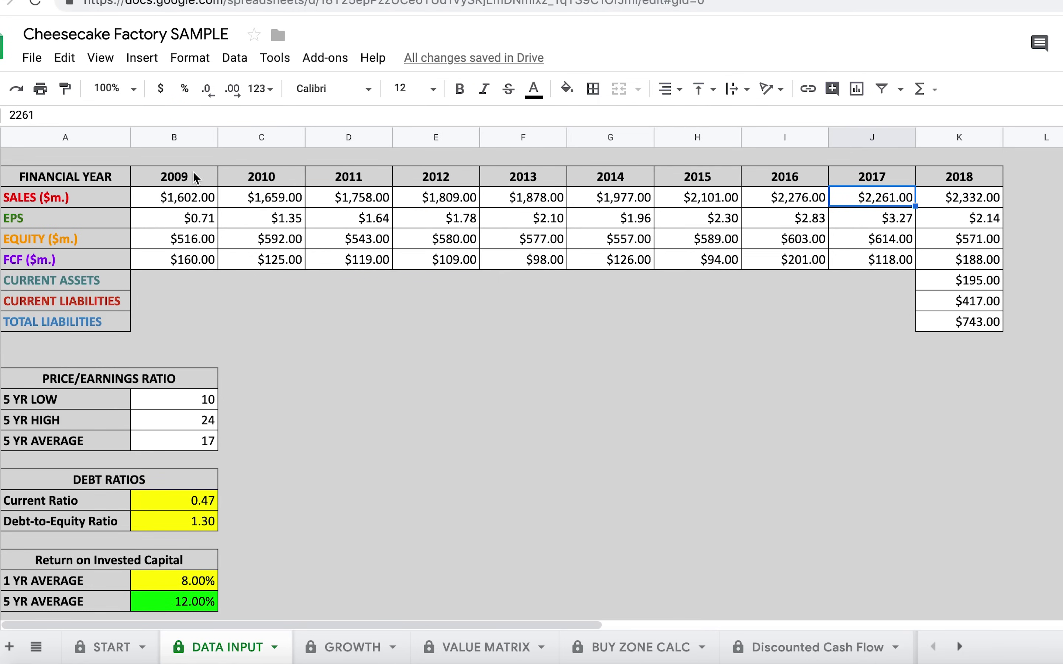
left_click(187, 202)
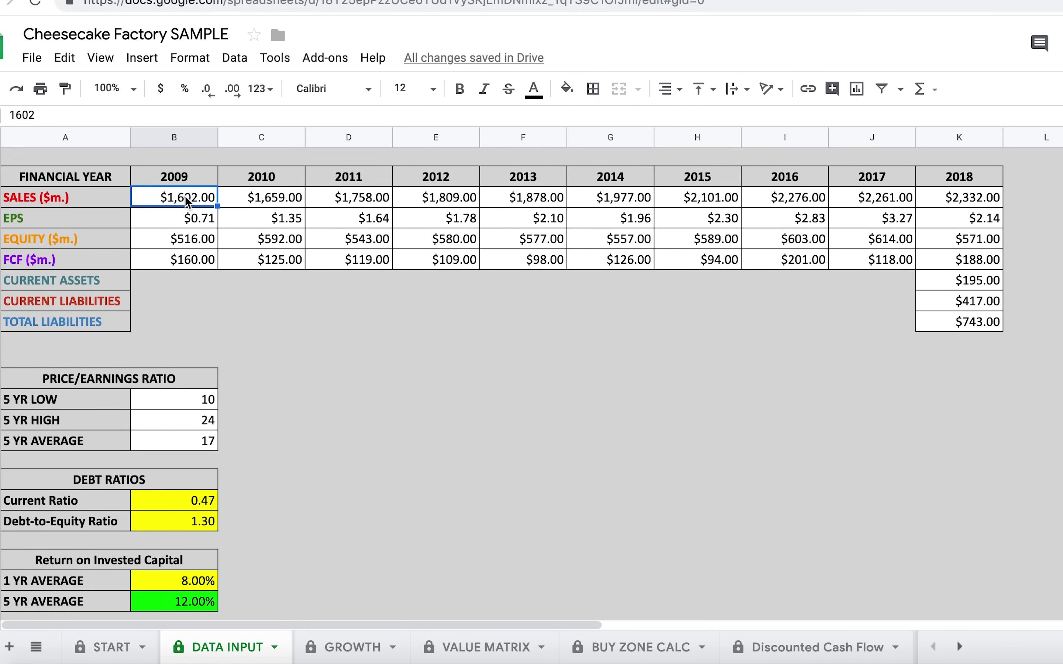
left_click(971, 180)
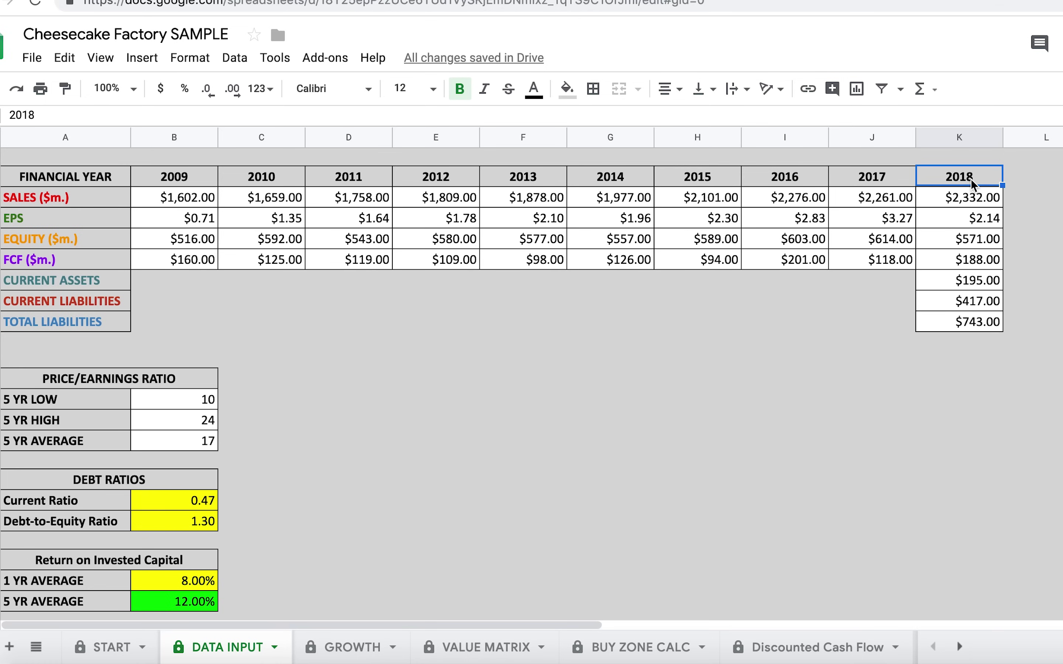
left_click(347, 647)
Step: Examine the 9YR growth rates for sales, EPS, equity and FCF
left_click(666, 322)
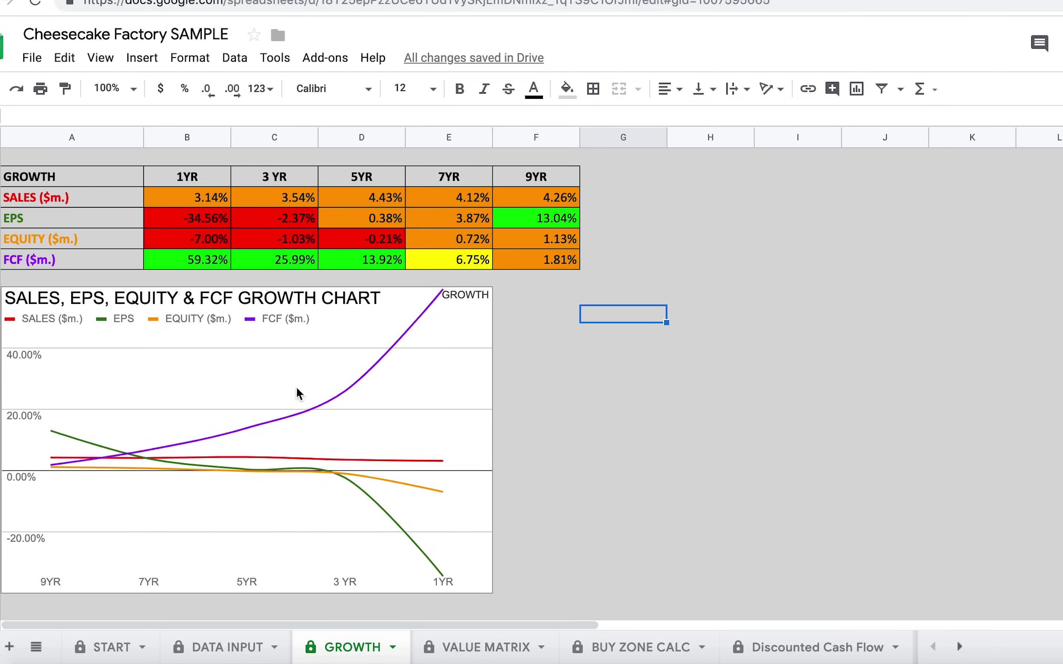
left_click_drag(545, 187, 544, 266)
left_click(568, 309)
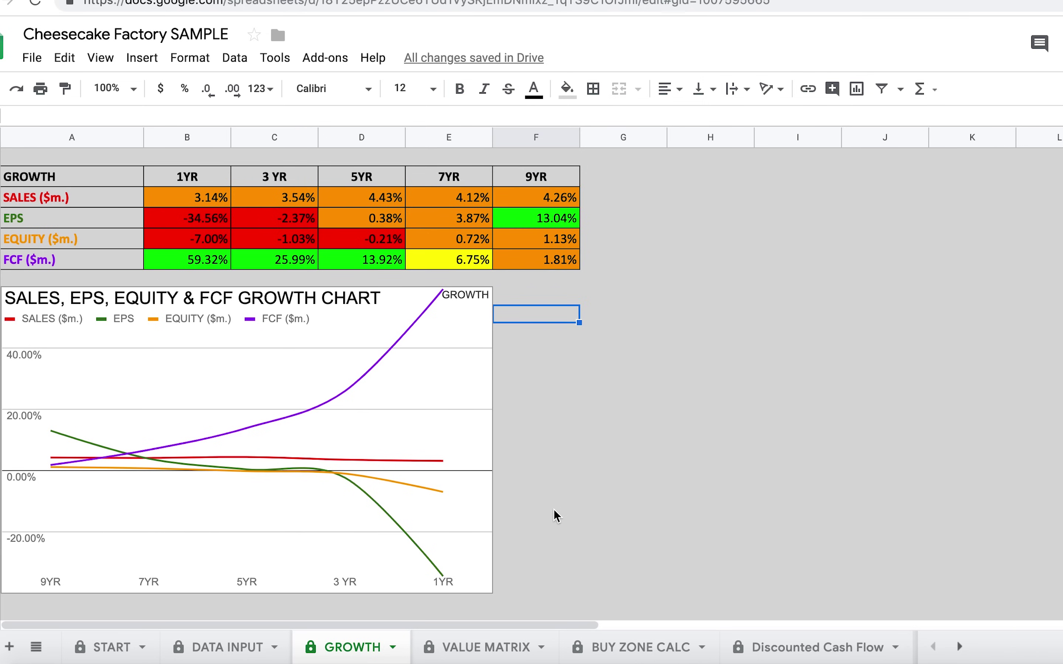
Step: Open the VALUE MATRIX sheet and check the EPS and price inputs on the same sheet of The Cheesecake Factory spreadsheet
left_click(498, 648)
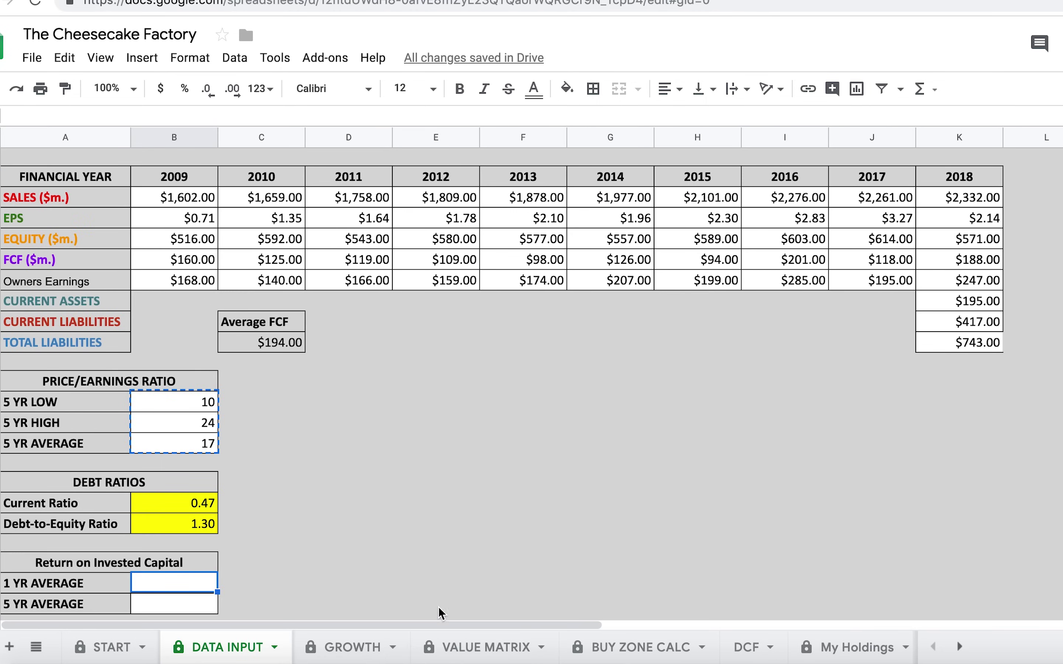
left_click(505, 647)
left_click(845, 201)
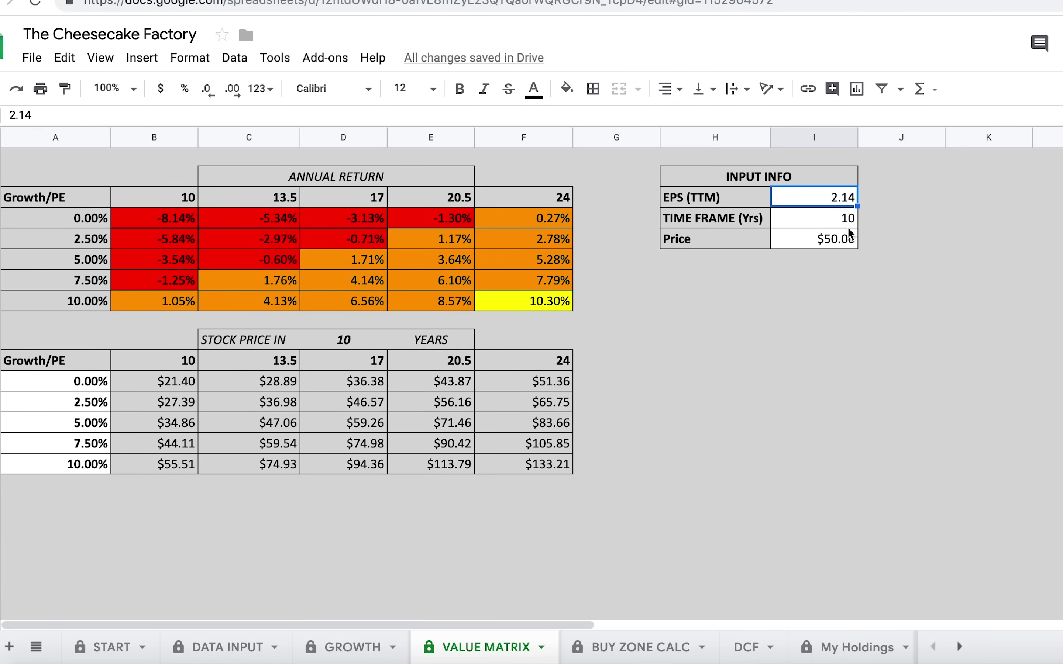
left_click(841, 239)
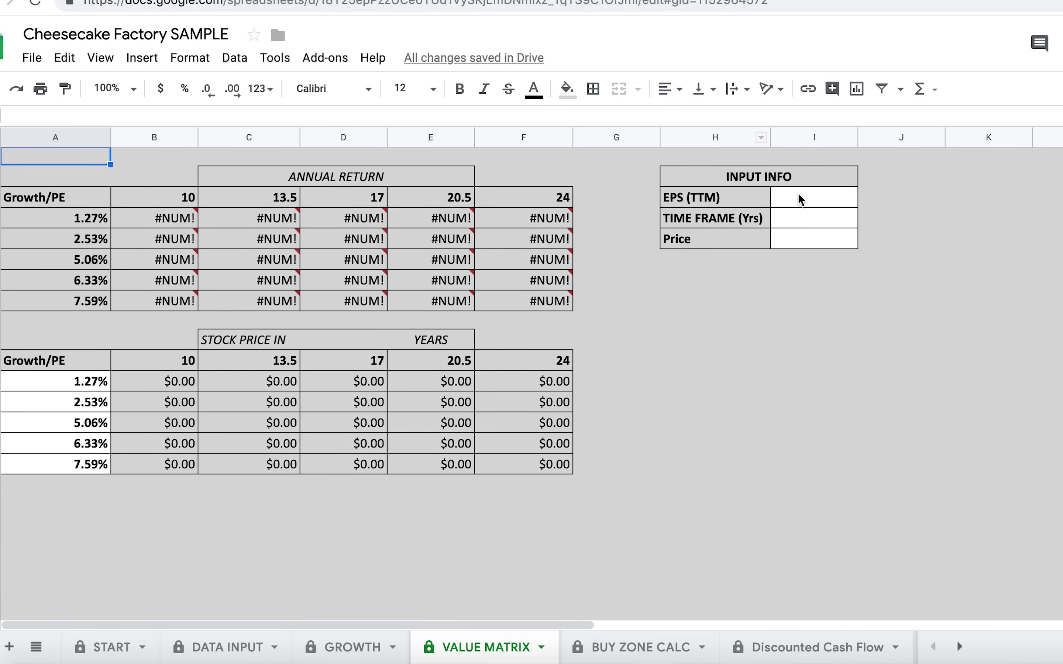
Step: Fill the INPUT INFO table of the Cheesecake Factory SAMPLE file with EPS 2.14, price 50 and a time frame of 10 years
left_click(838, 201)
type("2.")
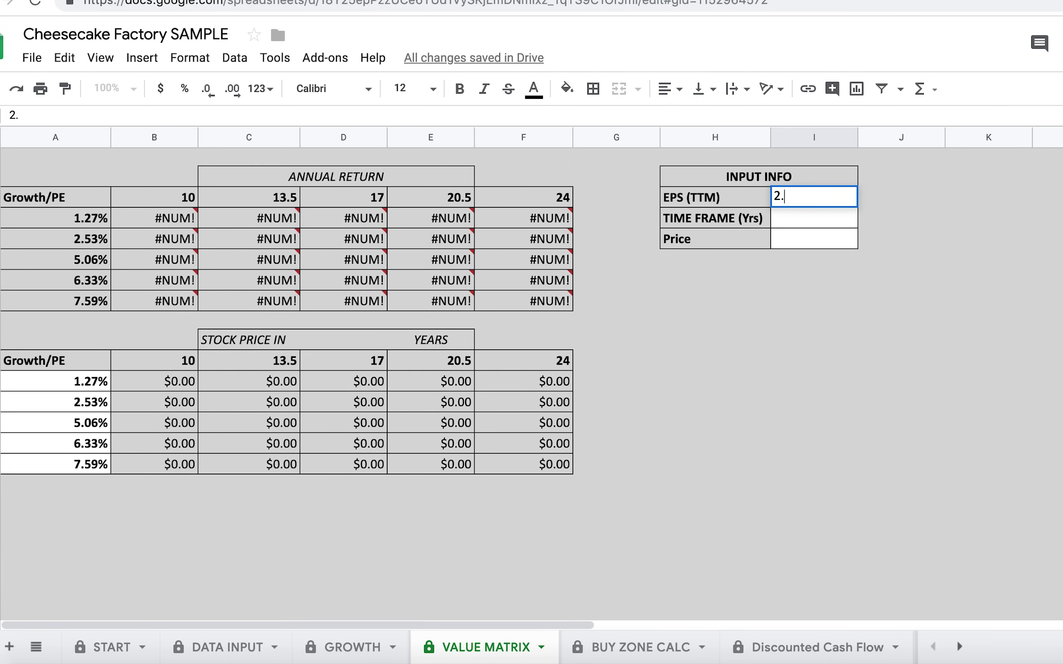
type("14")
left_click(832, 241)
type("50")
left_click(892, 248)
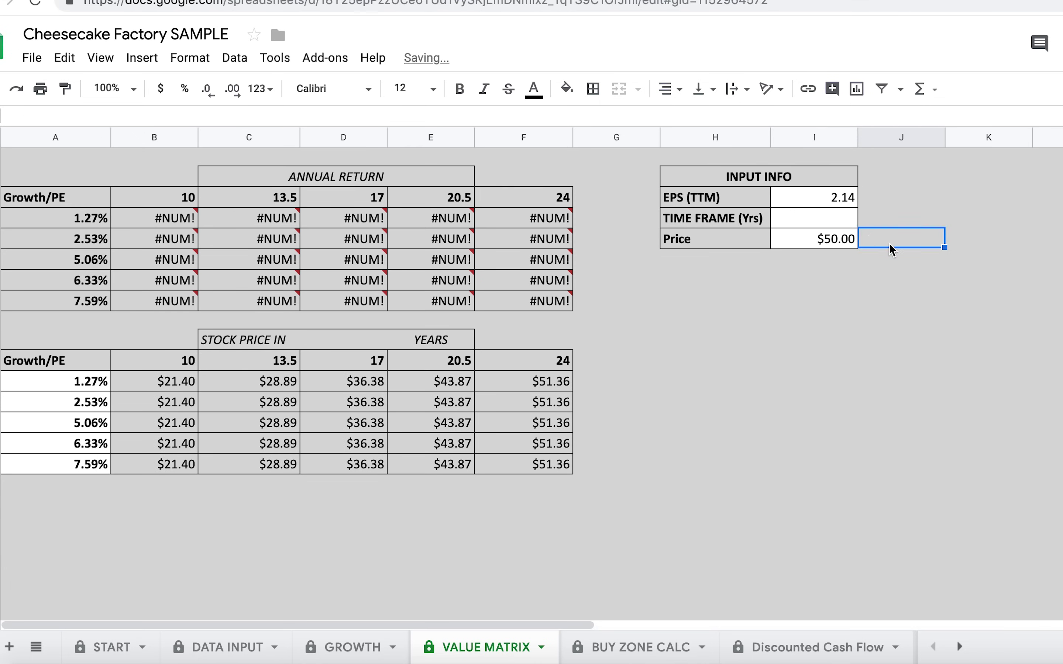
left_click(843, 227)
type("10")
left_click(833, 372)
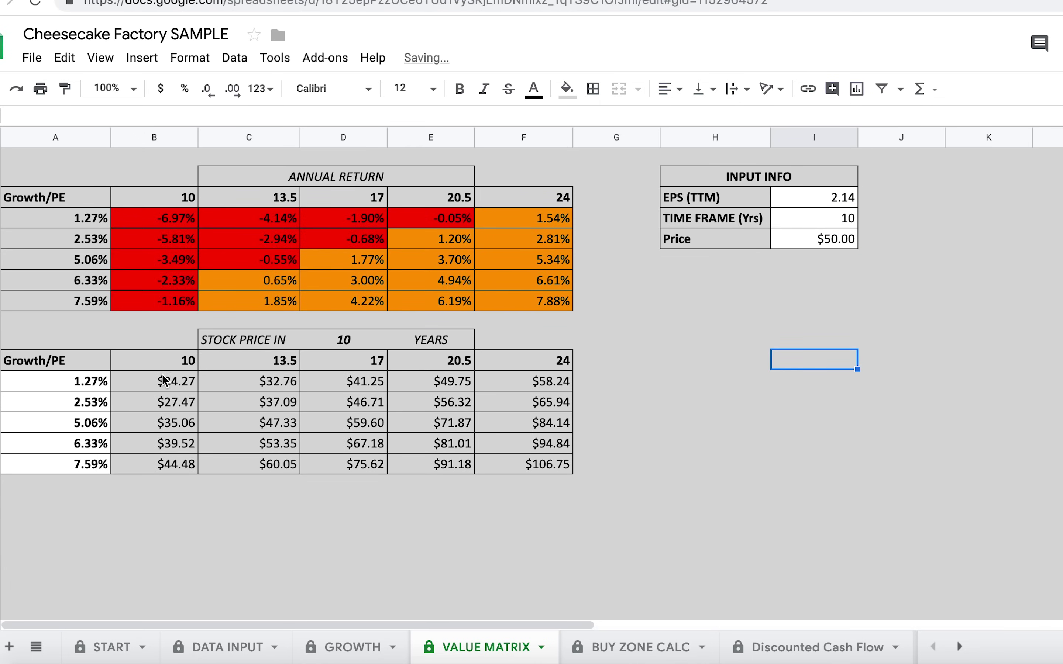
Step: Set the time frame to 5 years and check the linked STOCK PRICE IN YEARS heading
left_click(210, 341)
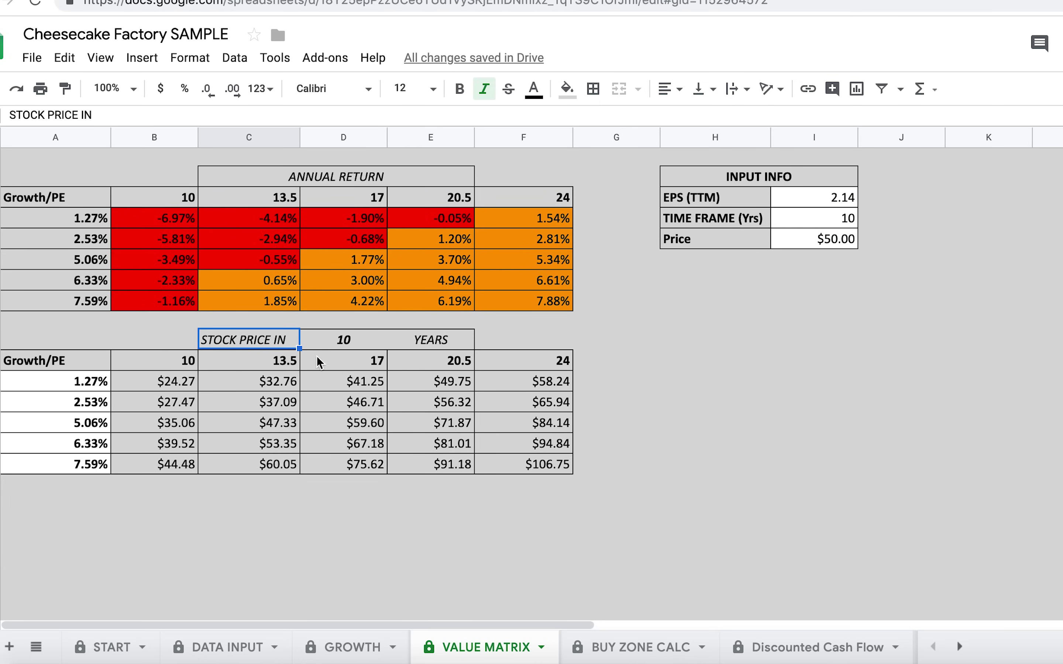
left_click(369, 343)
left_click(432, 343)
left_click(855, 226)
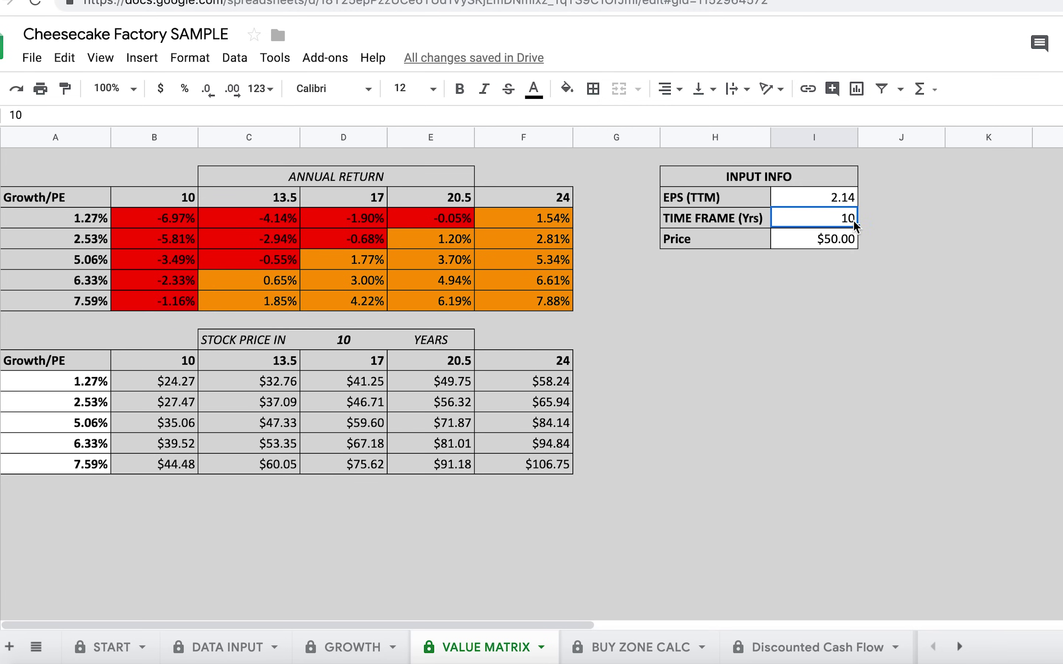
type("5")
left_click(888, 226)
left_click(236, 343)
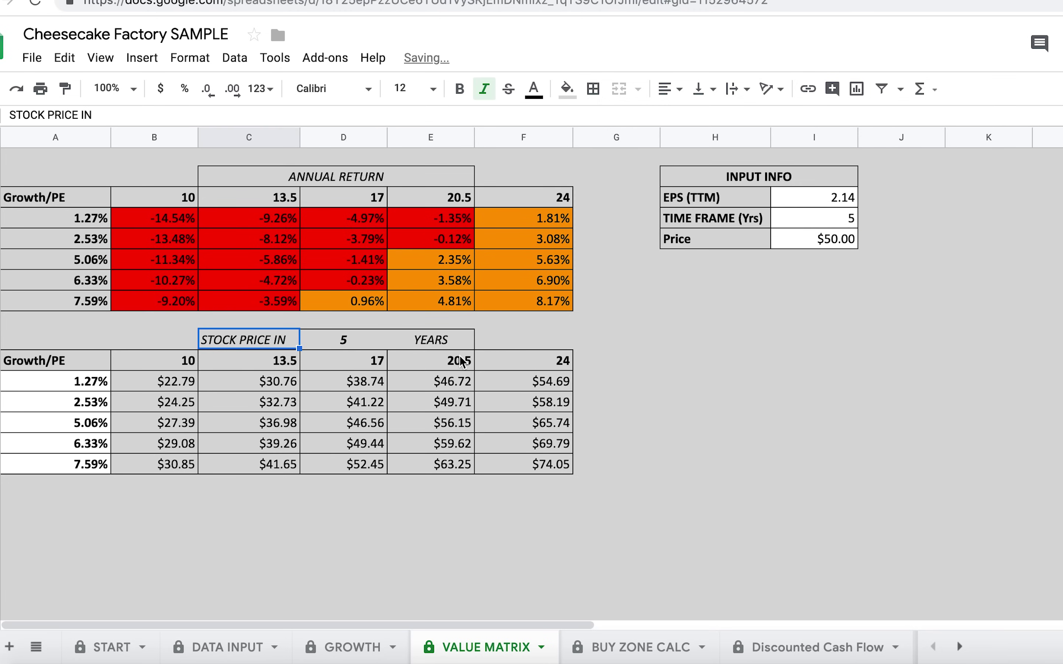
Step: Set the time frame back to 10 years
left_click(841, 225)
double_click(841, 225)
type("10")
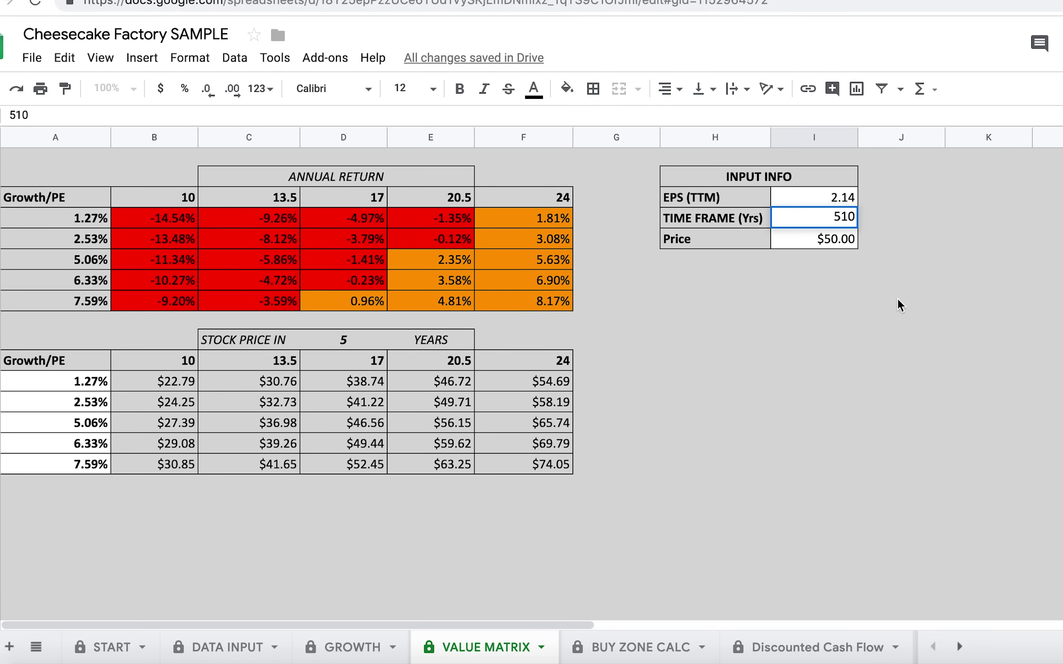
key("BackSpace")
key("BackSpace")
key("BackSpace")
type("10")
left_click(855, 421)
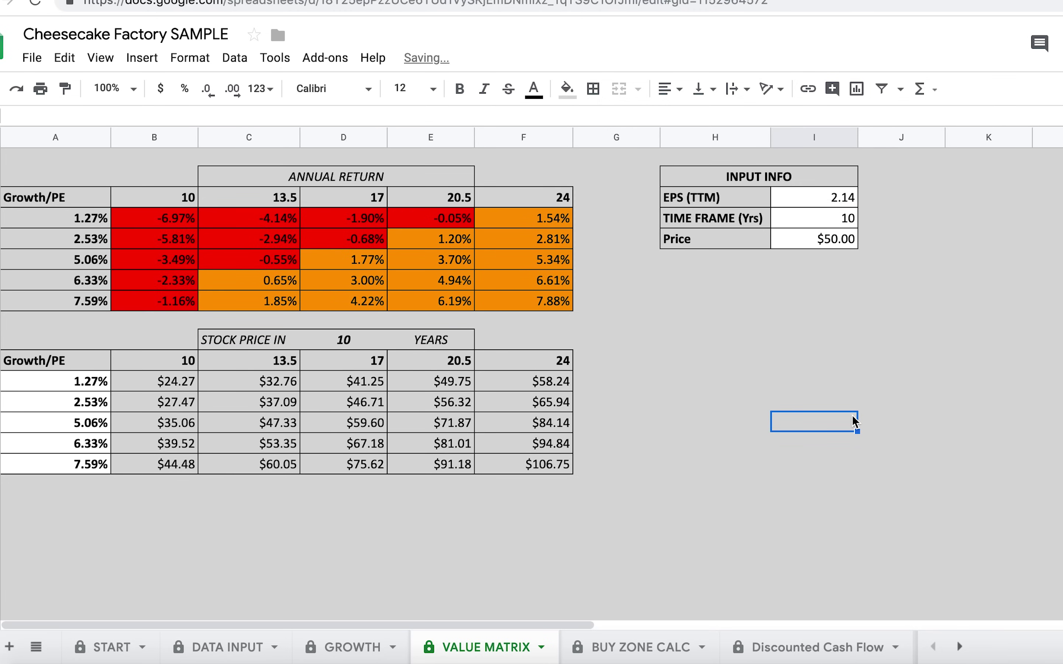
Step: Examine the growth rate column and the P/E row that frame the stock price table
left_click_drag(70, 368, 79, 470)
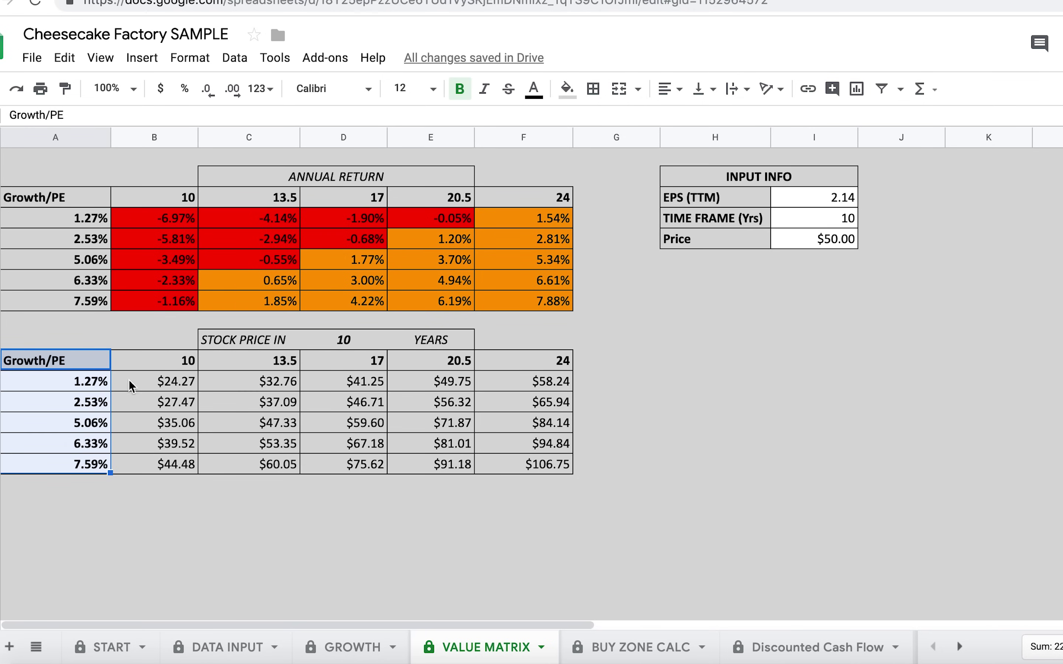
left_click(145, 385)
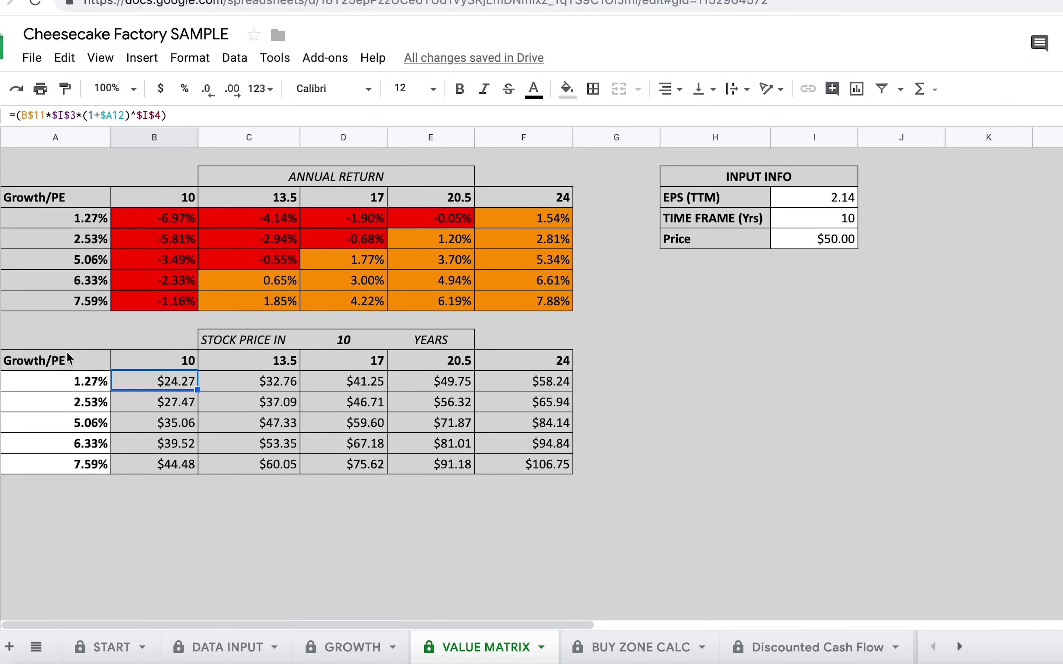
left_click_drag(73, 360, 549, 363)
left_click(626, 347)
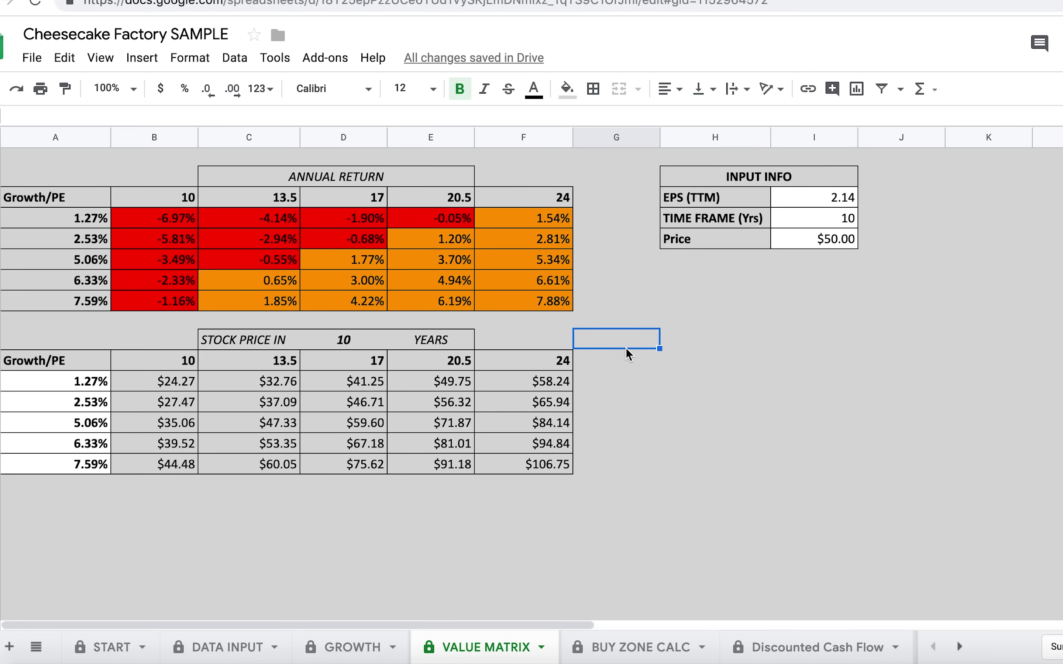
Step: Check the 5-year low, high and average price/earnings ratios on the DATA INPUT sheet, and return to the VALUE MATRIX sheet
left_click(227, 647)
left_click_drag(176, 386, 213, 439)
left_click(191, 404)
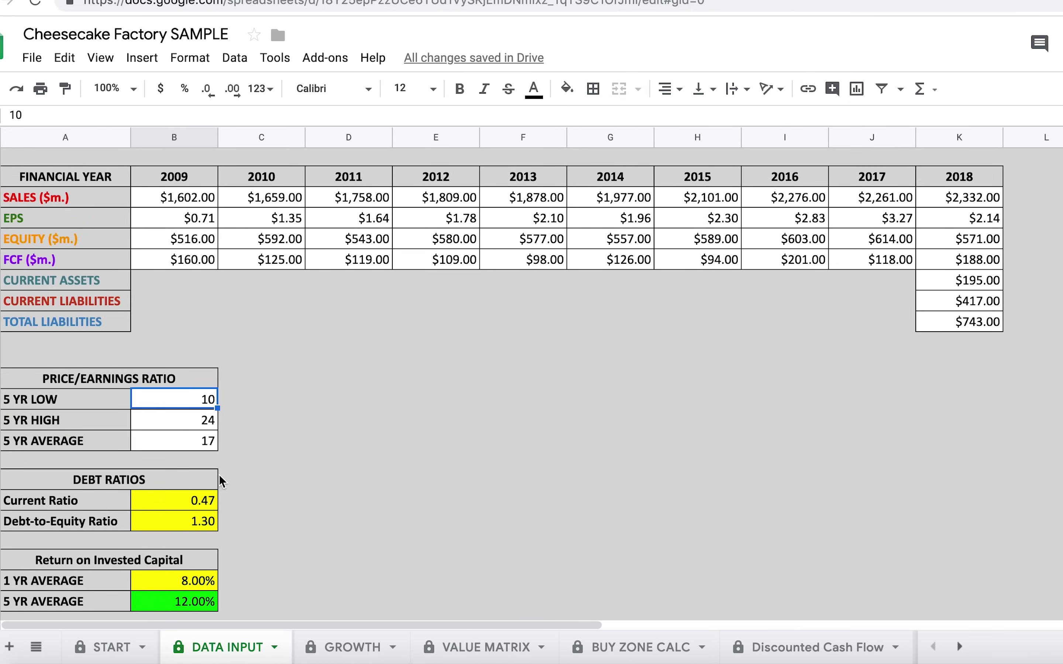
left_click(478, 646)
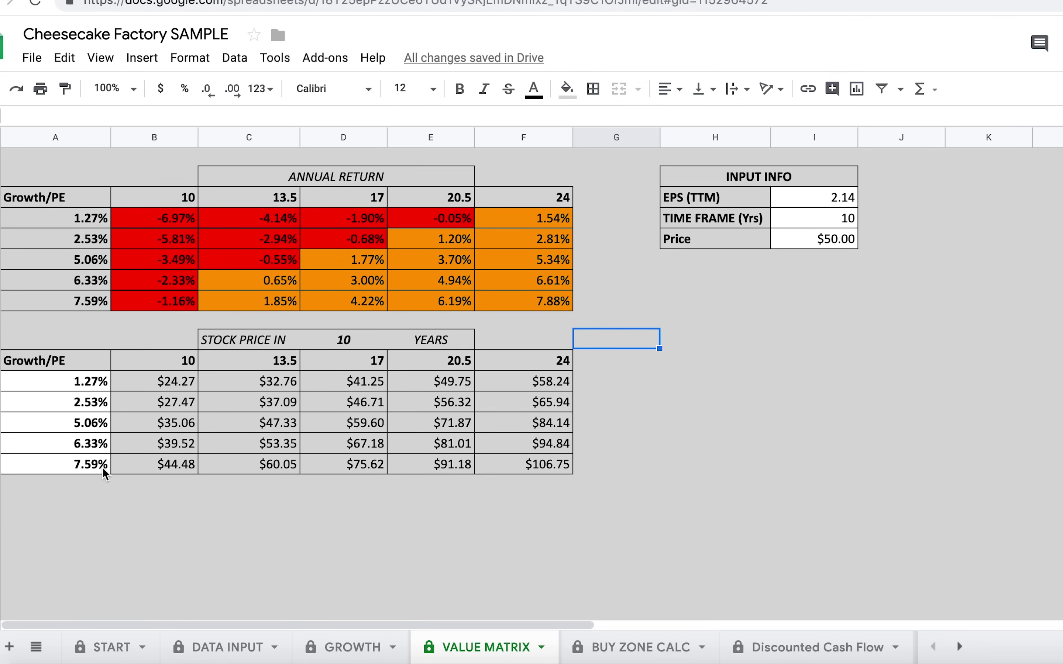
Step: Trace the stock price table's growth rates to their source on the GROWTH sheet, and return to the VALUE MATRIX sheet
left_click_drag(88, 382, 89, 466)
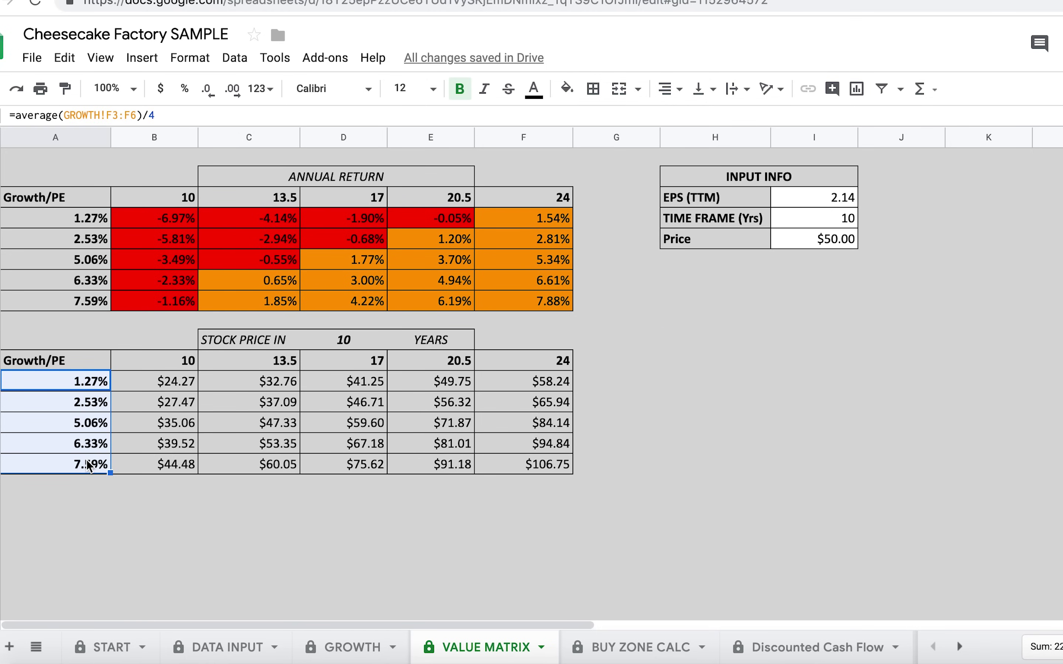
left_click(353, 647)
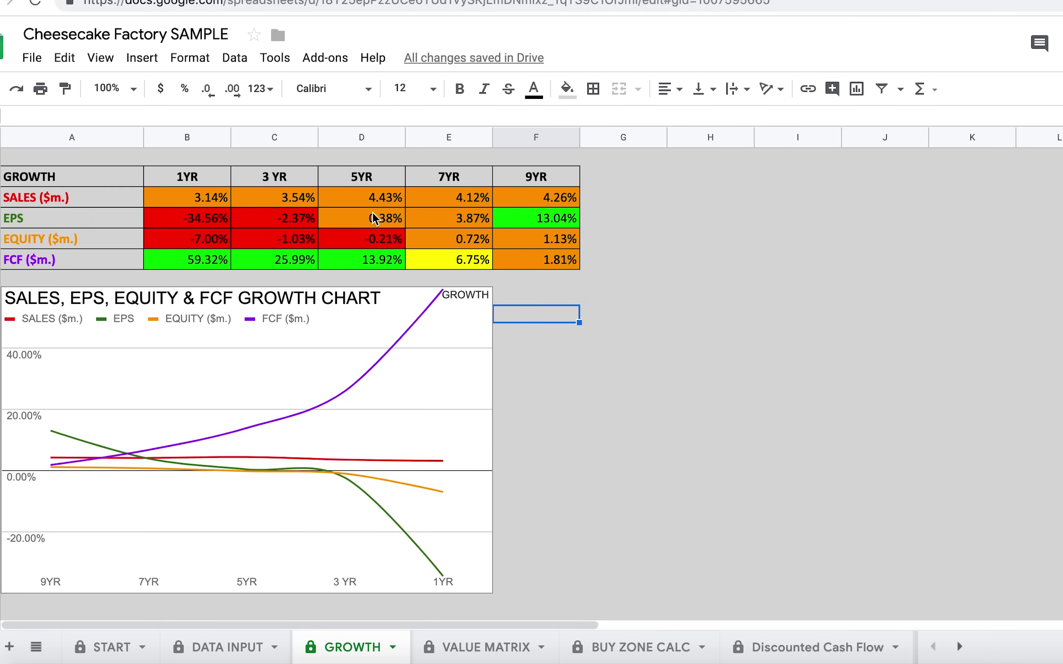
left_click(477, 646)
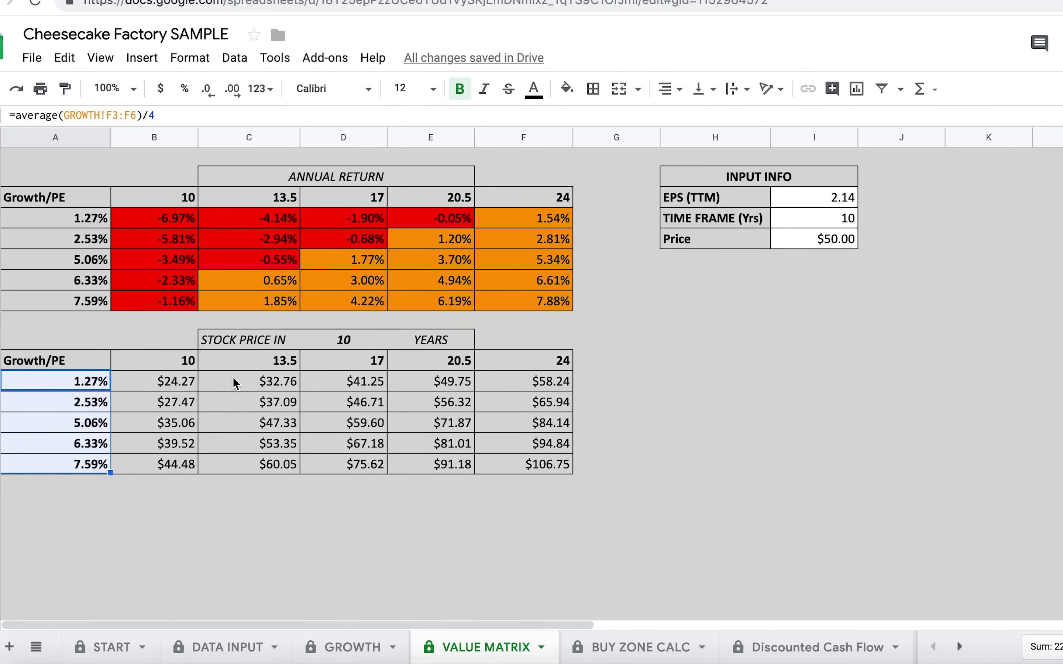
Step: Examine the P/E row and compare the stock prices at the lowest and highest growth and P/E combinations
left_click_drag(86, 362, 593, 363)
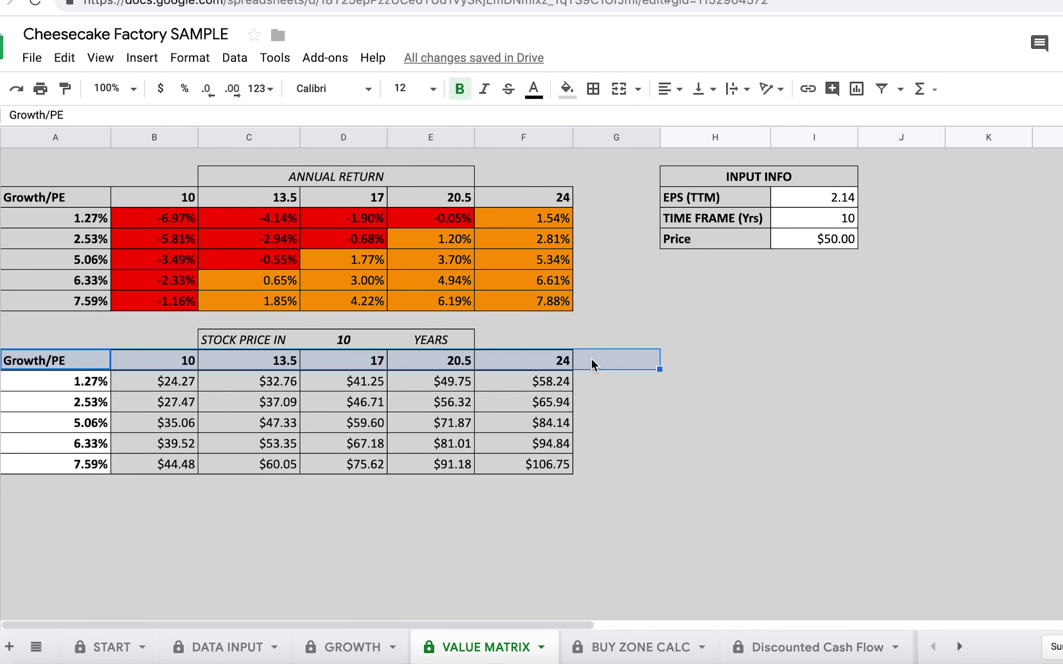
left_click(593, 428)
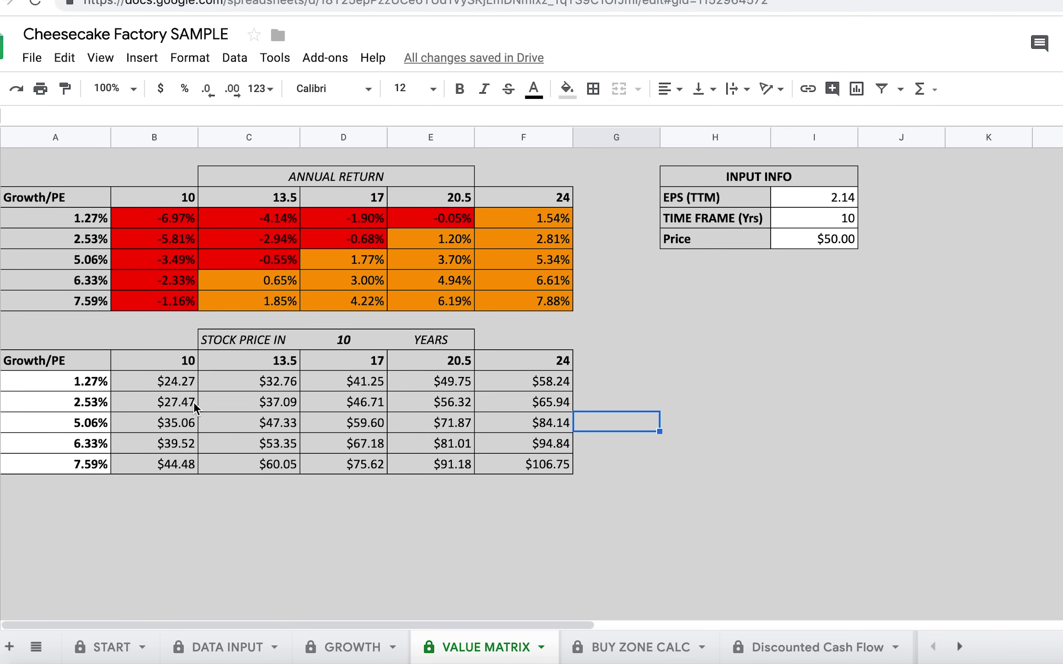
left_click(171, 381)
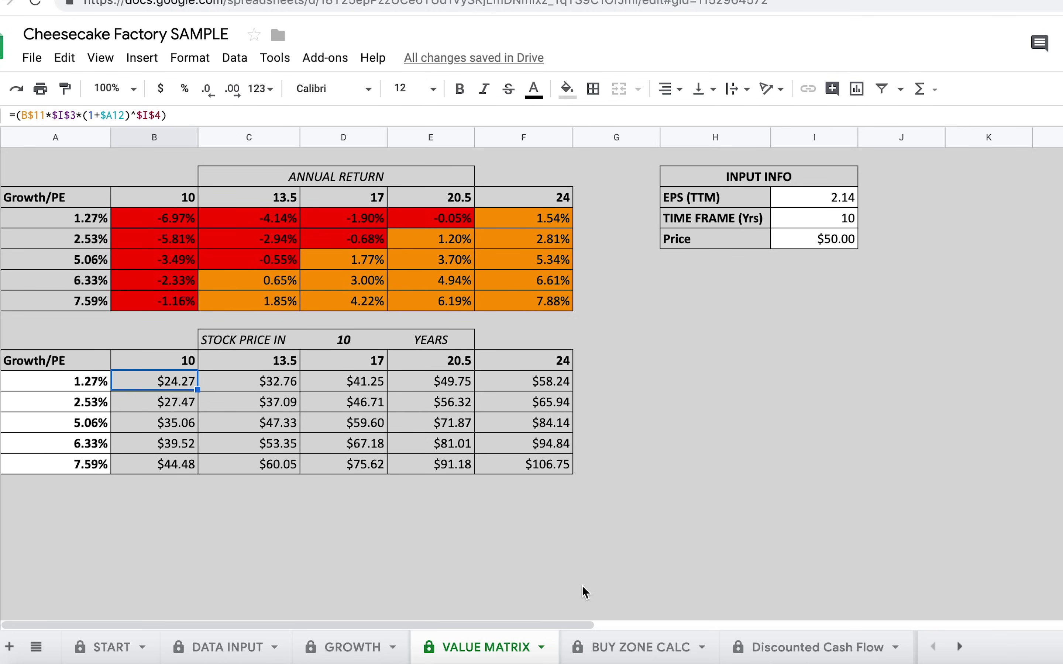
left_click(562, 472)
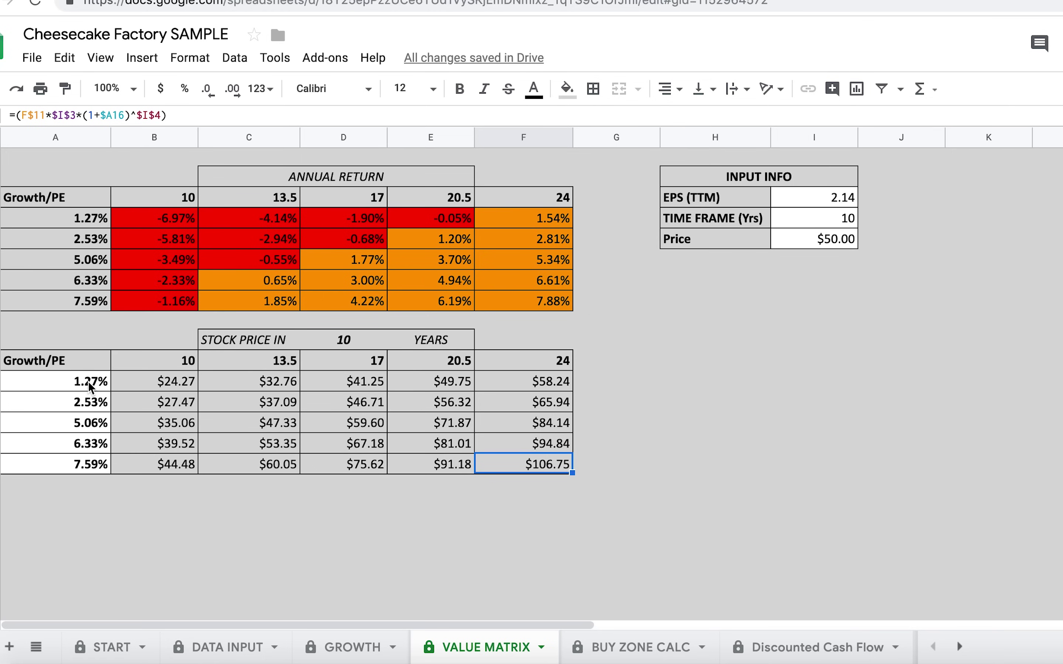
Step: Clear all five growth rates in the stock price table
left_click_drag(88, 381, 90, 463)
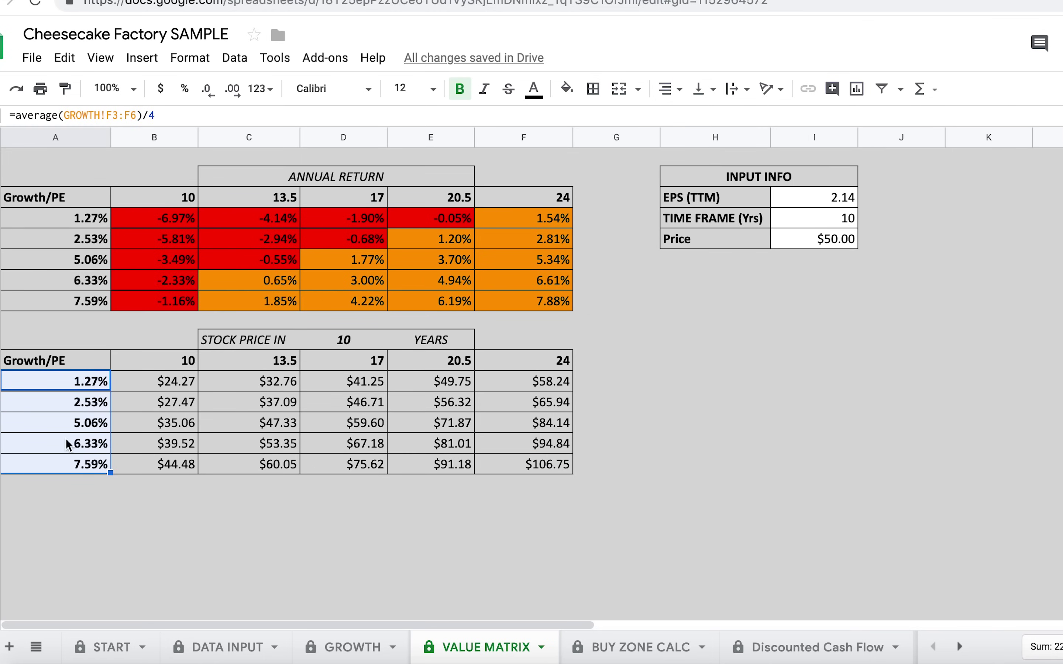
left_click(70, 479)
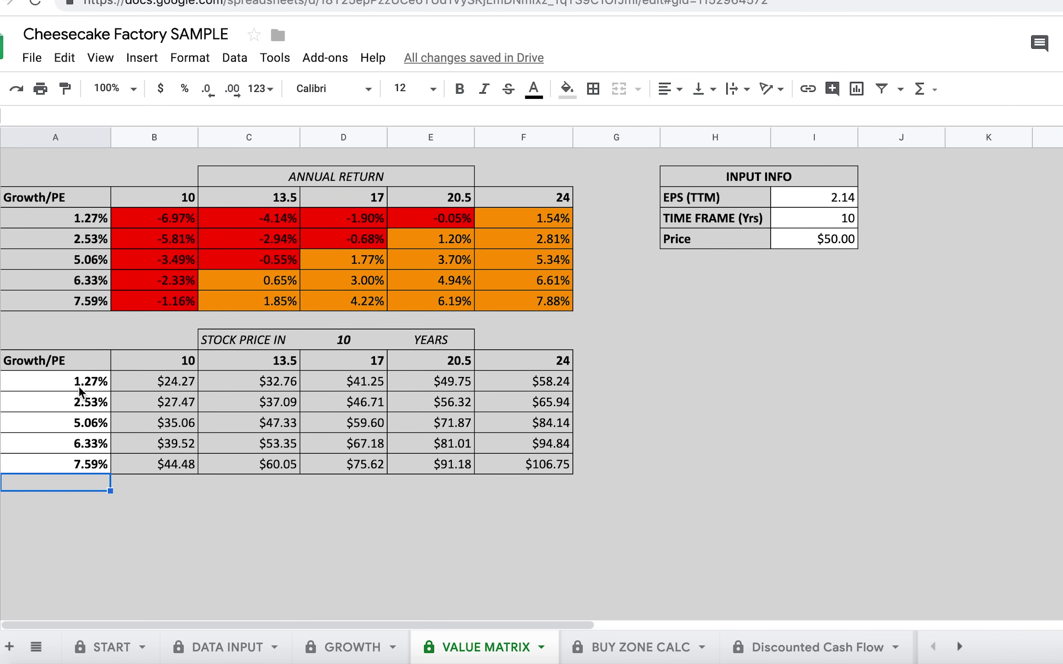
left_click_drag(78, 379, 79, 444)
key("Delete")
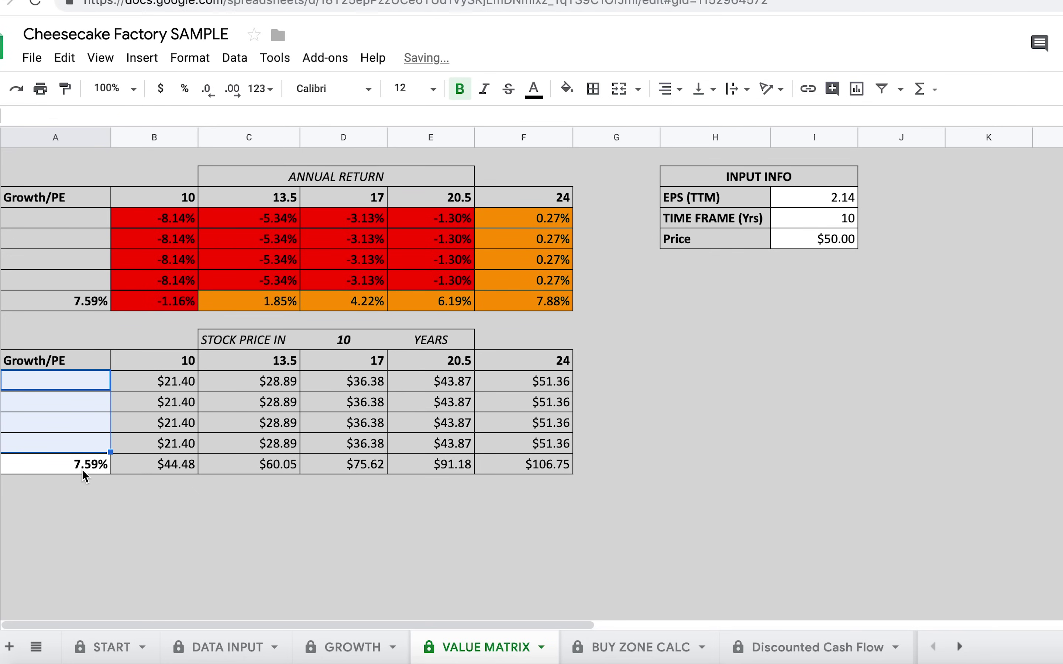
left_click(83, 468)
key("Delete")
left_click(104, 498)
Step: Check which Growth/PE cells are linked in the ANNUAL RETURN table and which are editable in the stock price table
left_click(89, 406)
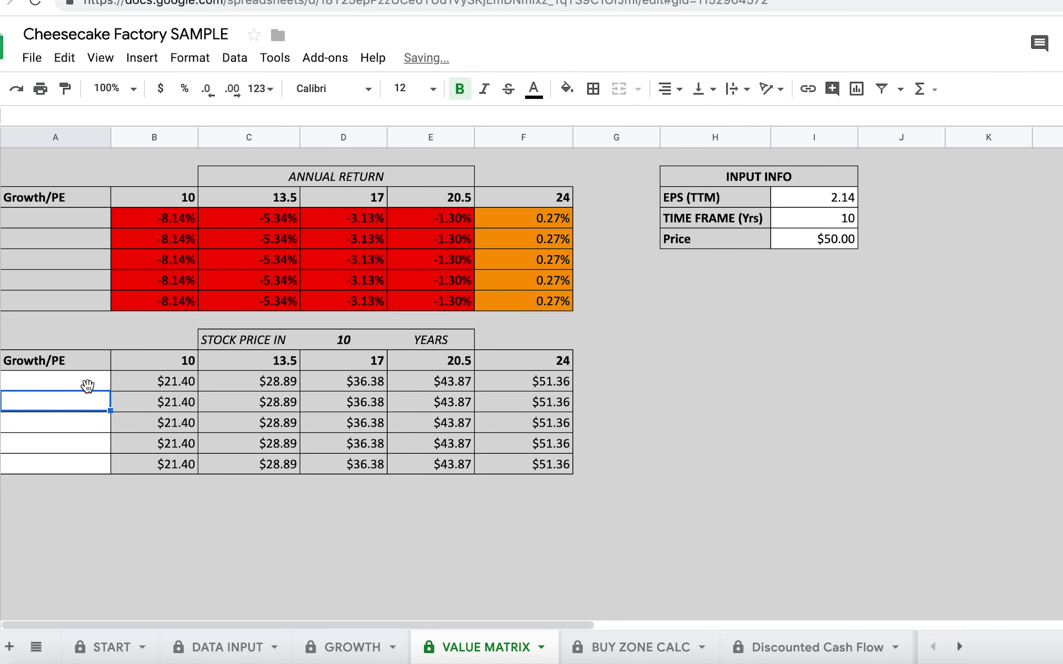
left_click(52, 258)
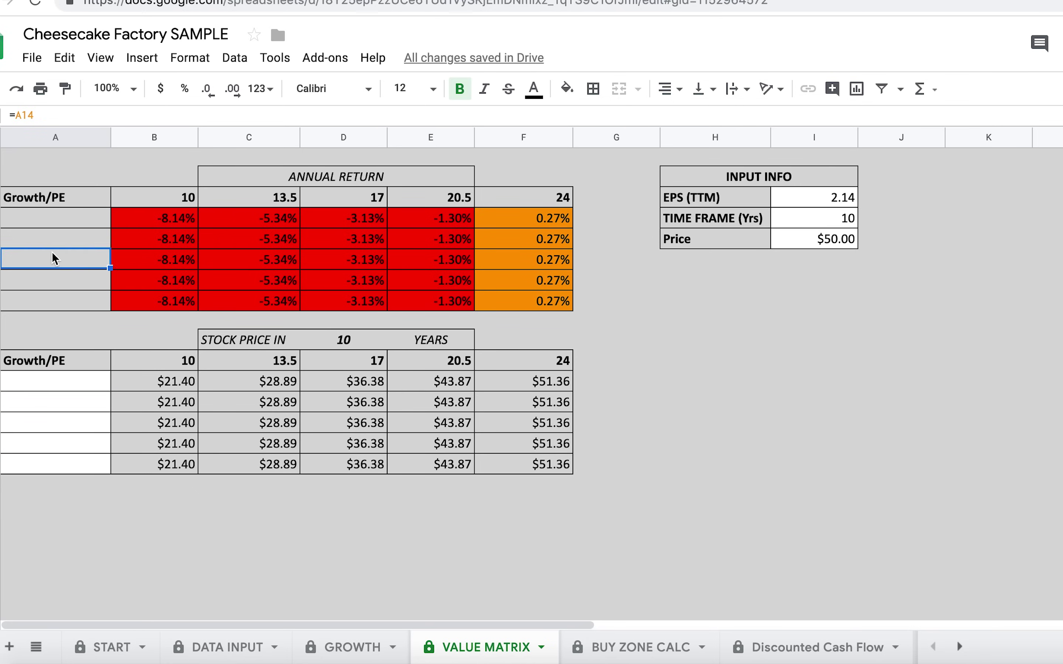
left_click(72, 199)
left_click(75, 421)
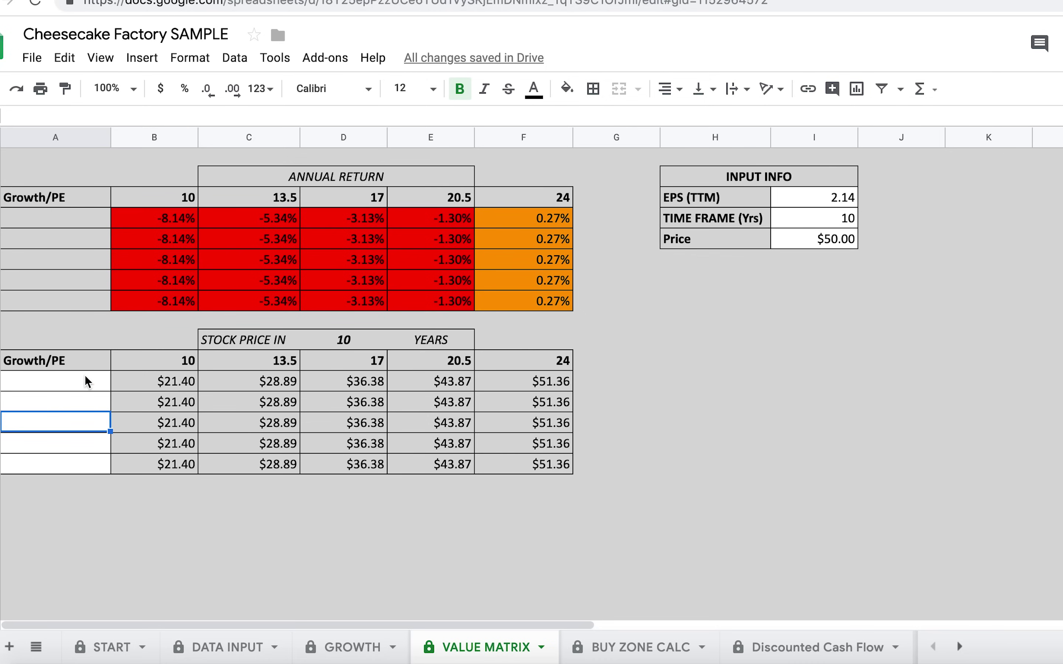
left_click_drag(86, 381, 83, 472)
left_click(94, 446)
Step: Enter growth rates of 0%, 2%, 4%, 6% and 8% down the stock price table's Growth/PE column
left_click(93, 386)
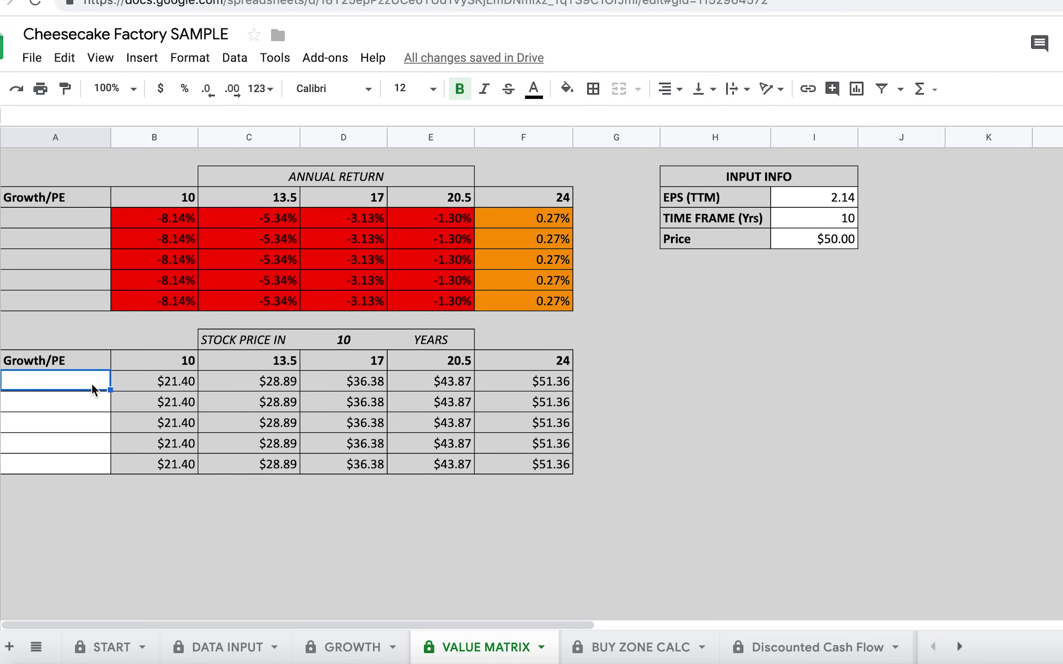
type("0%")
key("Return")
type("2%")
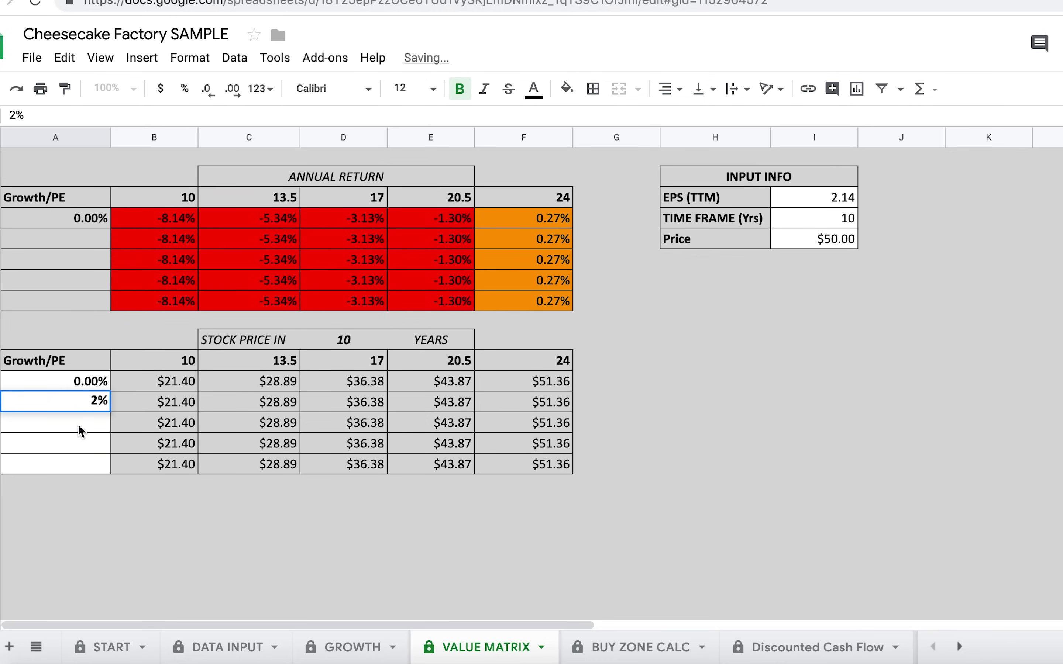
key("Return")
type("4")
key("Return")
type("5")
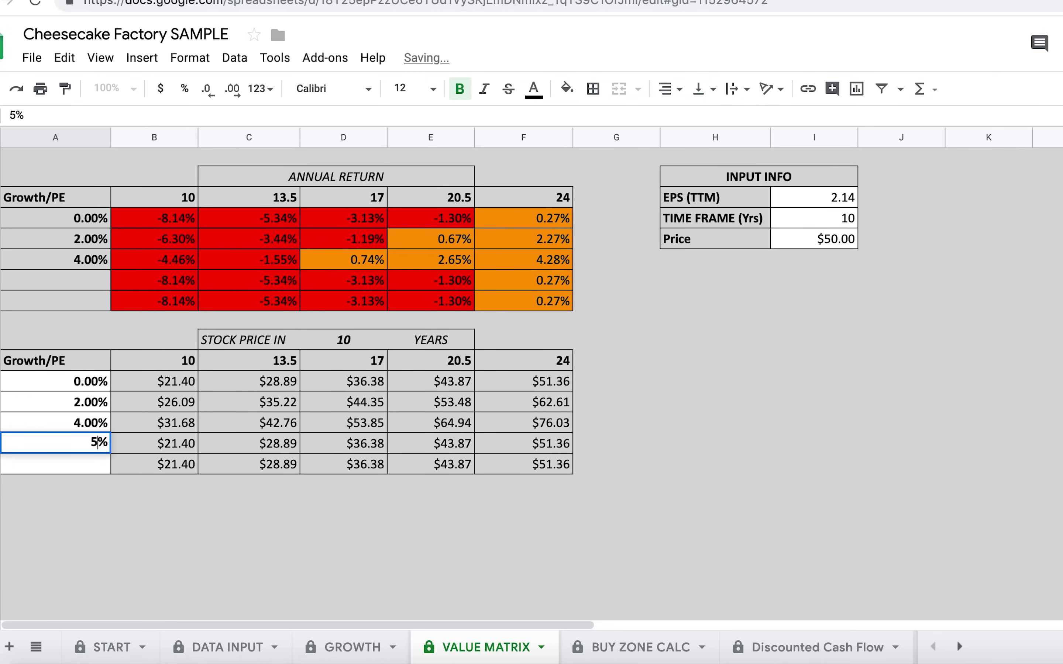
key("BackSpace")
type("6")
key("Return")
type("8")
left_click(134, 521)
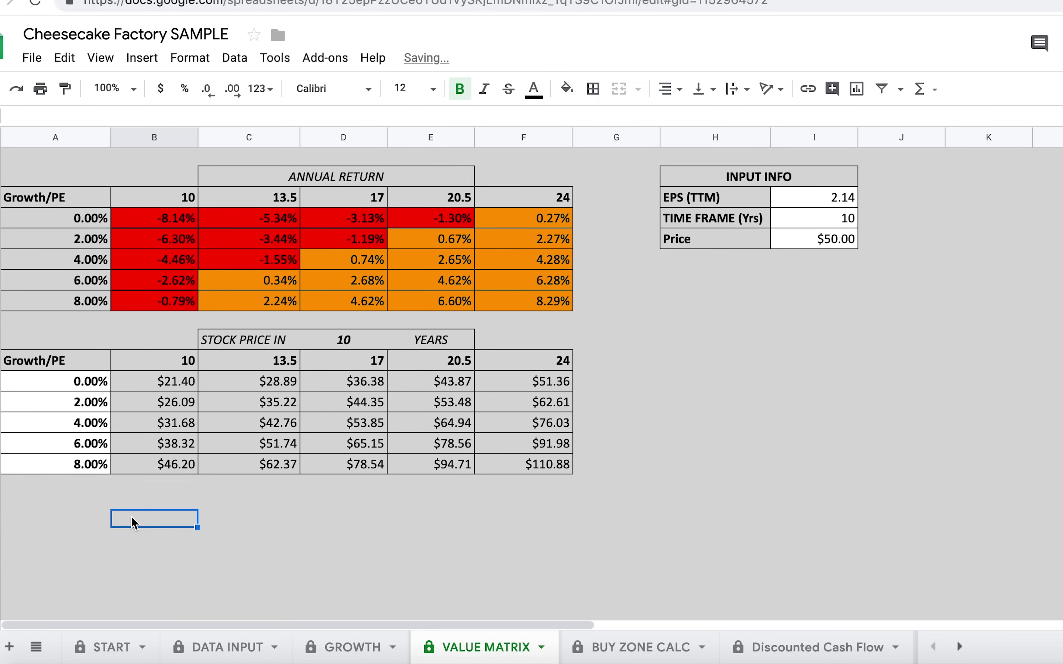
Step: Examine how the ANNUAL RETURN formulas combine the projected stock prices with the Price in INPUT INFO
left_click(533, 446)
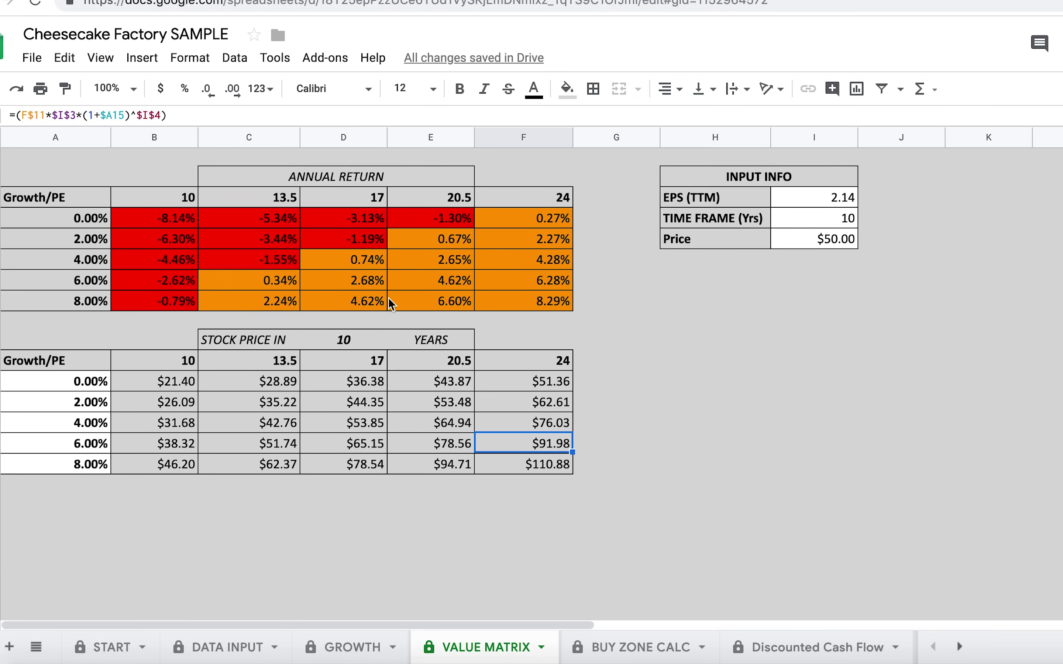
left_click(281, 281)
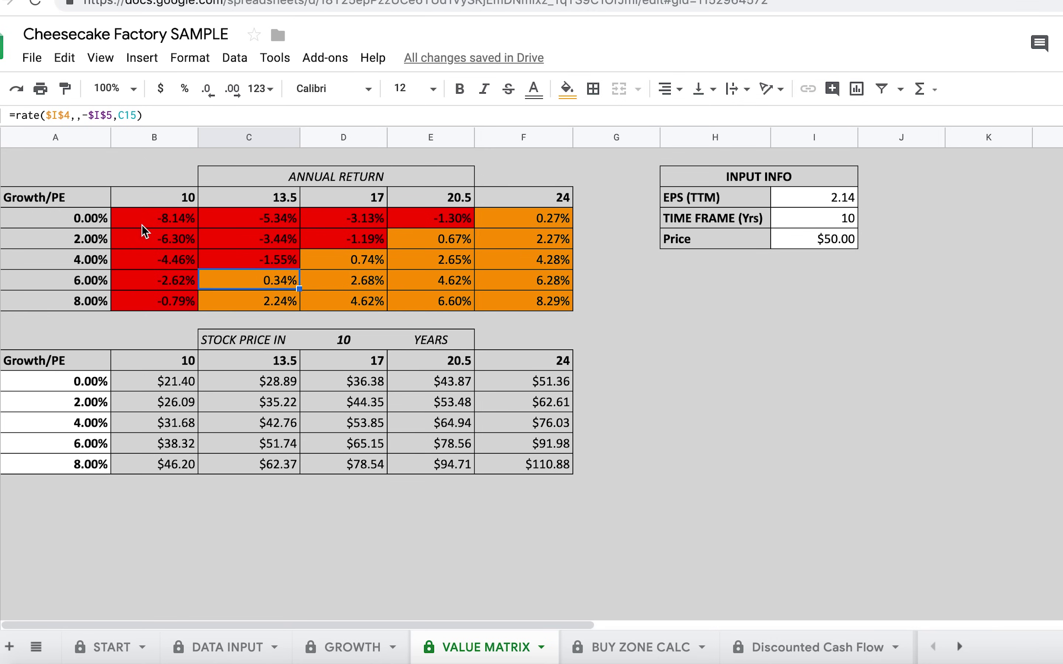
left_click(847, 234)
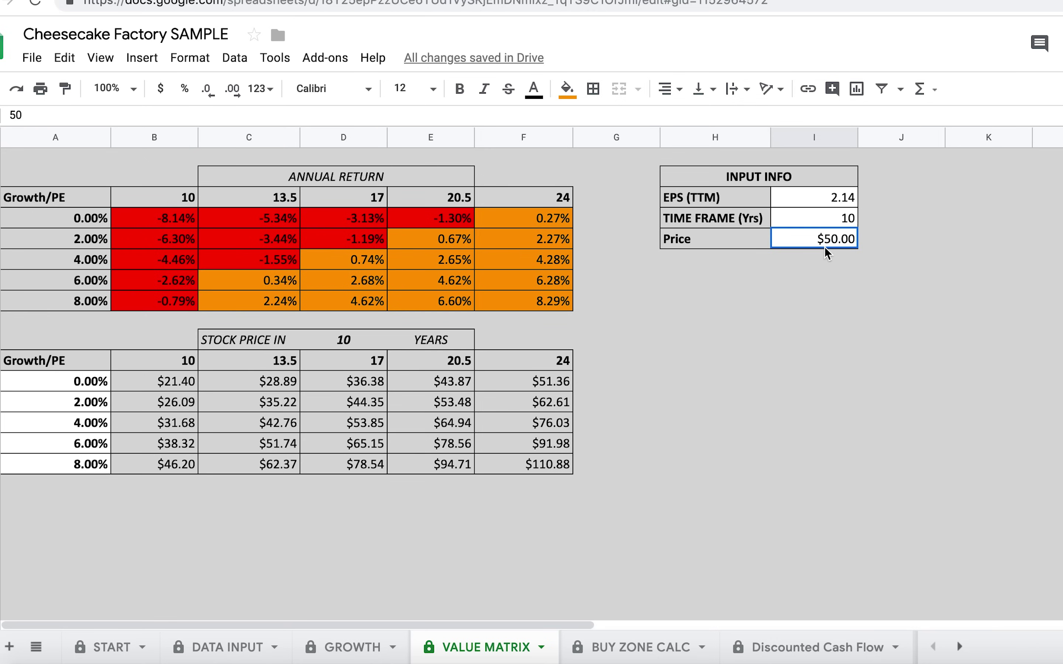
key("Left")
left_click(813, 242)
left_click(166, 387)
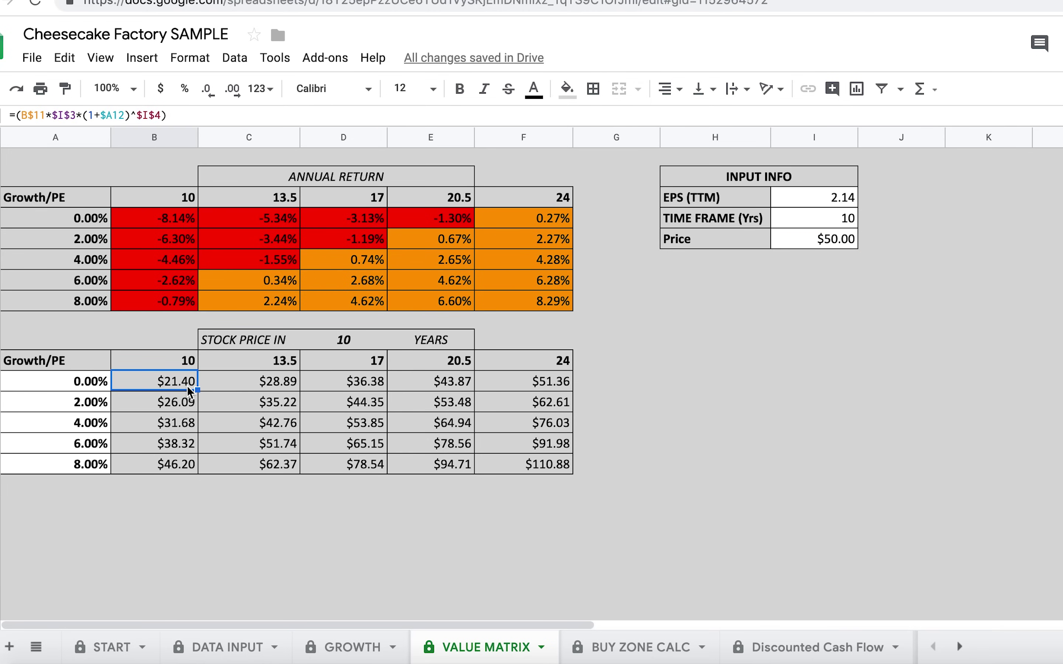
left_click(188, 226)
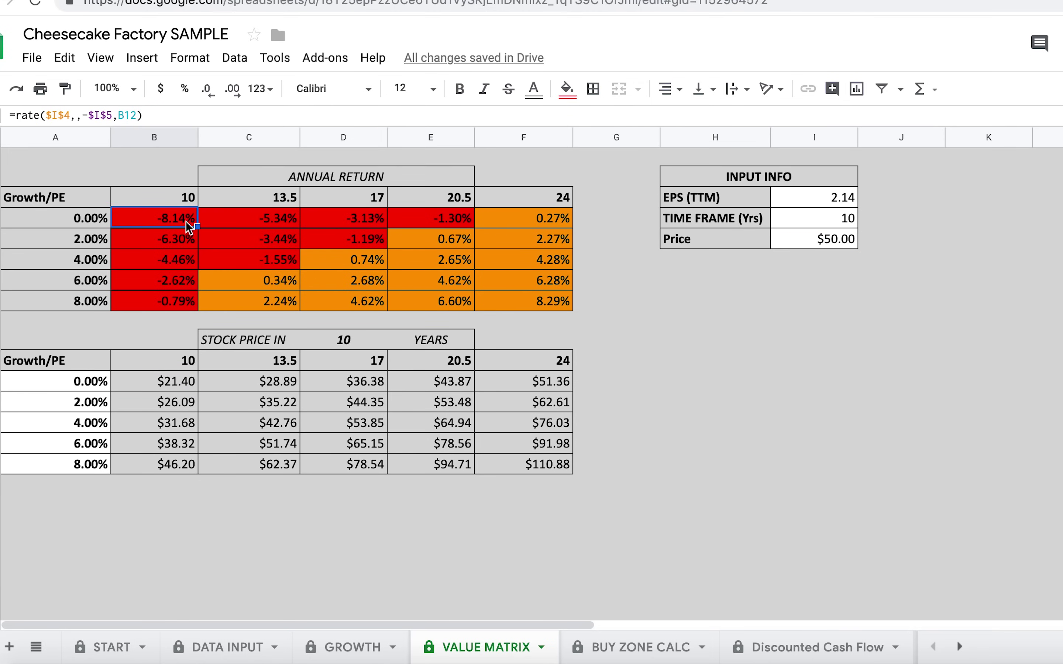
Step: Set the Price in the value matrix's INPUT INFO table to $25
left_click(854, 231)
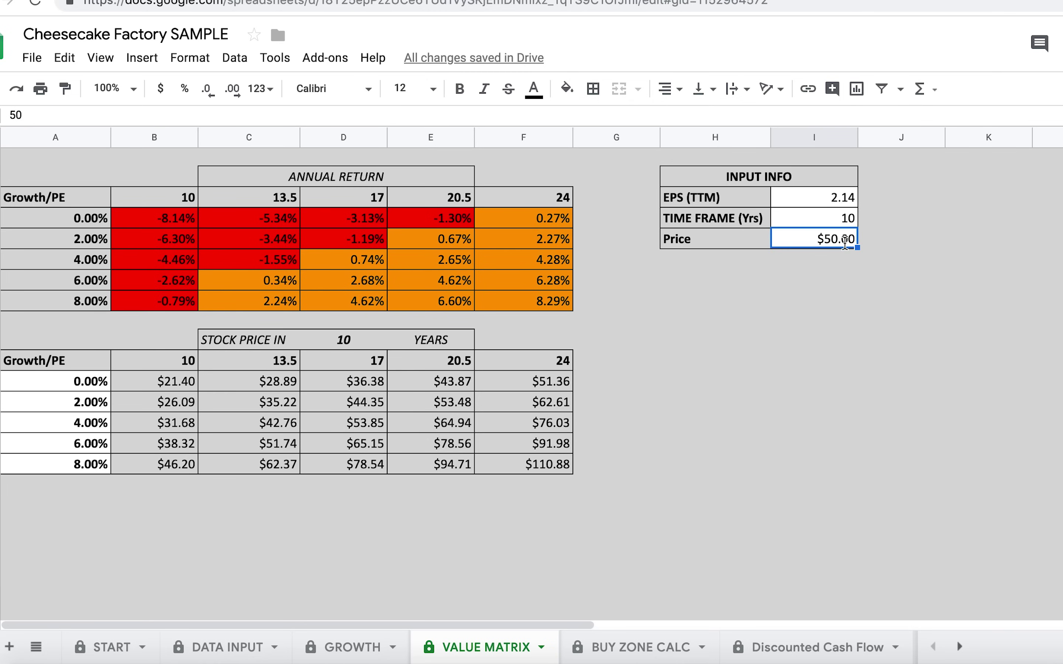
key("Return")
key("BackSpace")
key("BackSpace")
type("25")
left_click(878, 321)
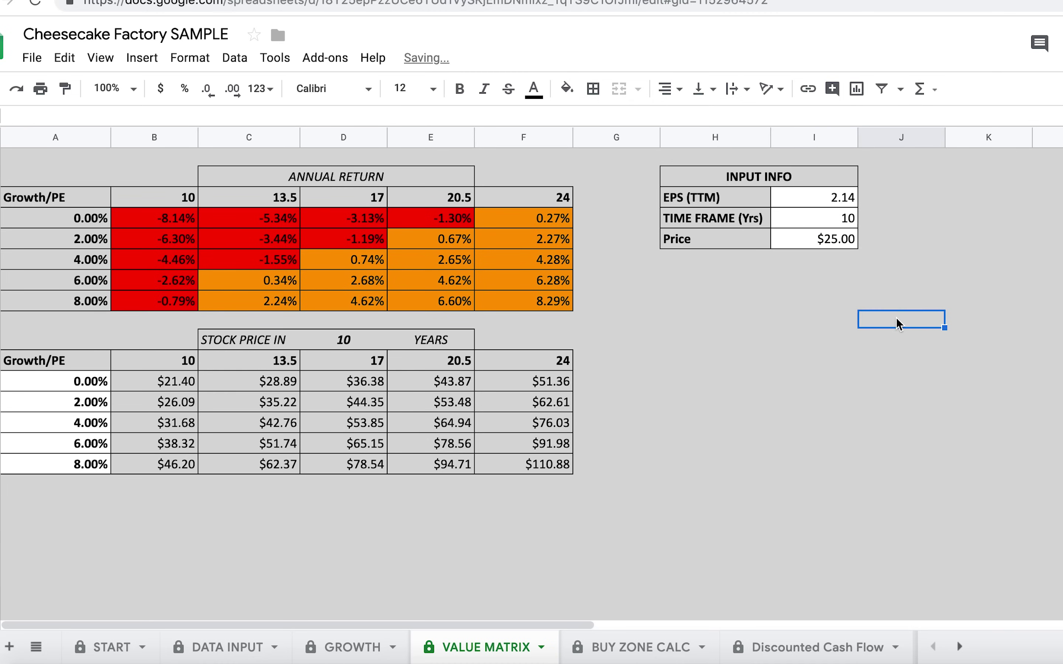
left_click(839, 244)
key("Return")
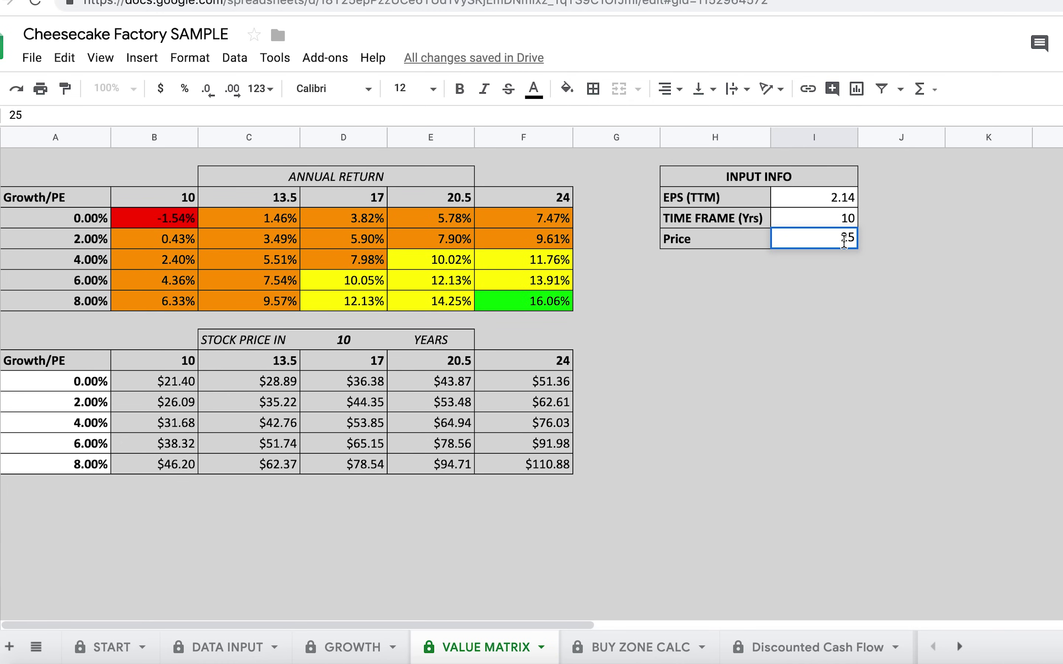
left_click(873, 303)
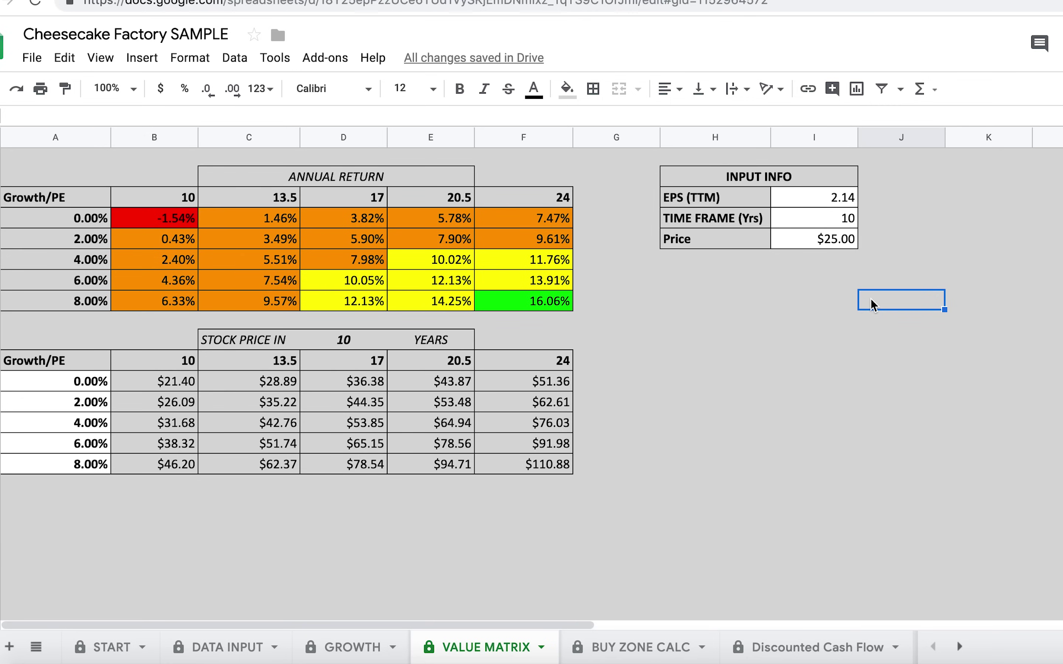
Step: Set the Price in the value matrix's INPUT INFO table to $20
left_click(840, 245)
key("Return")
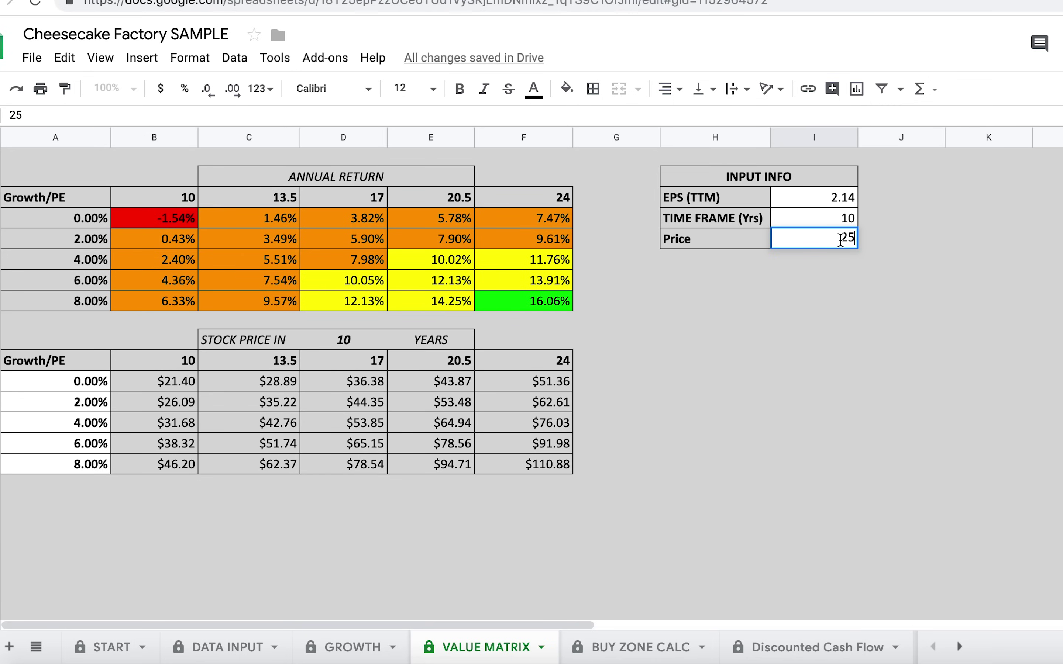
key("BackSpace")
type("0")
left_click(817, 345)
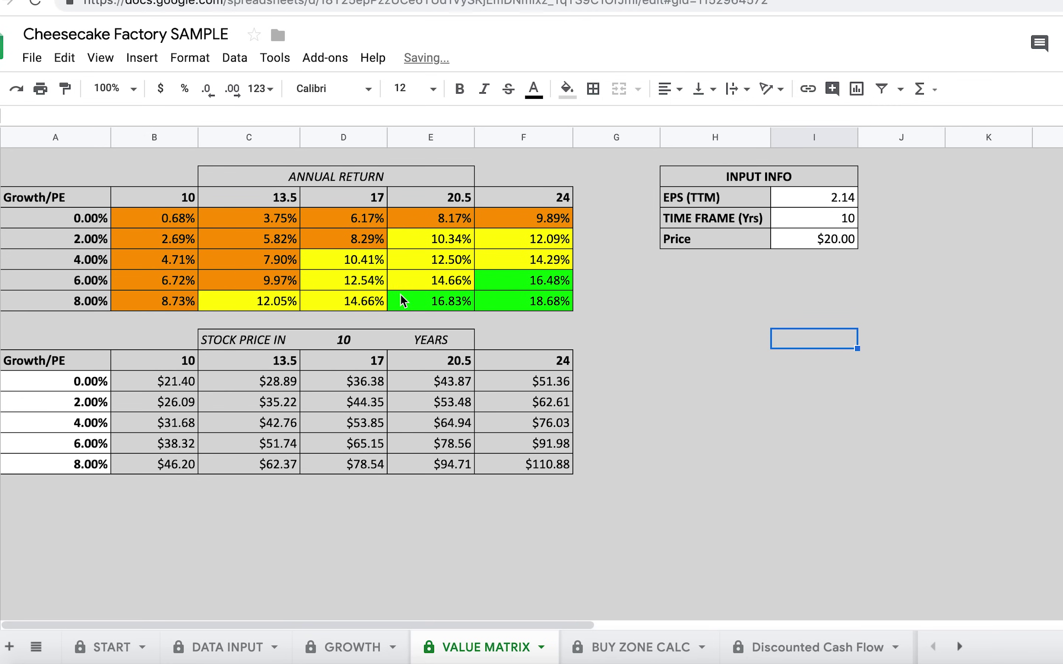
Step: Compare the annual return and projected stock price for 4% growth at a P/E of 17
left_click(347, 259)
left_click(864, 244)
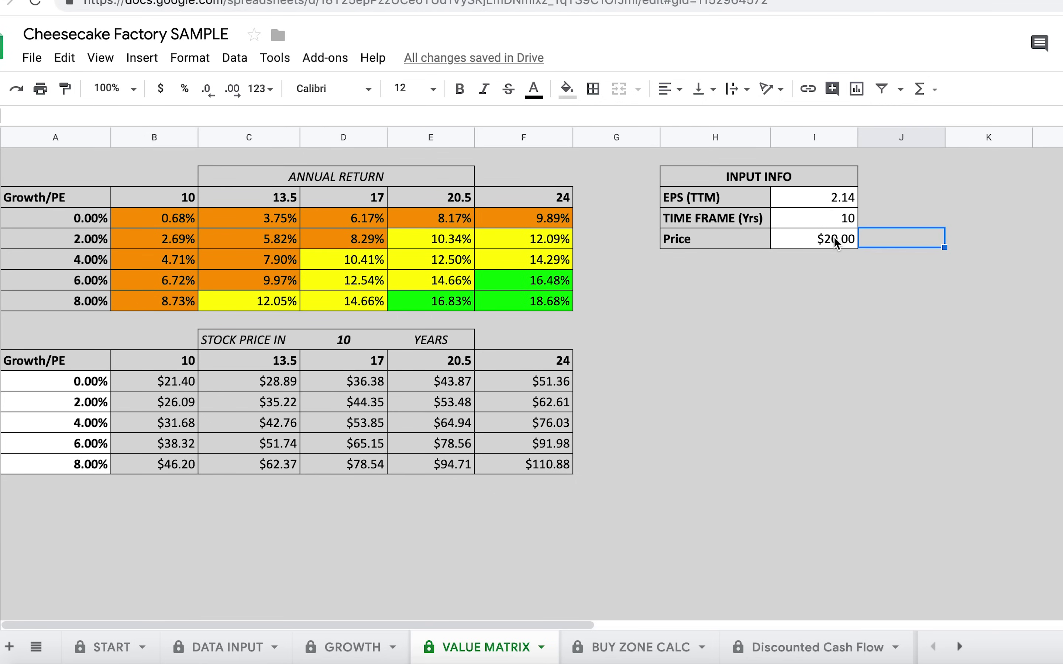
left_click(837, 244)
left_click(90, 262)
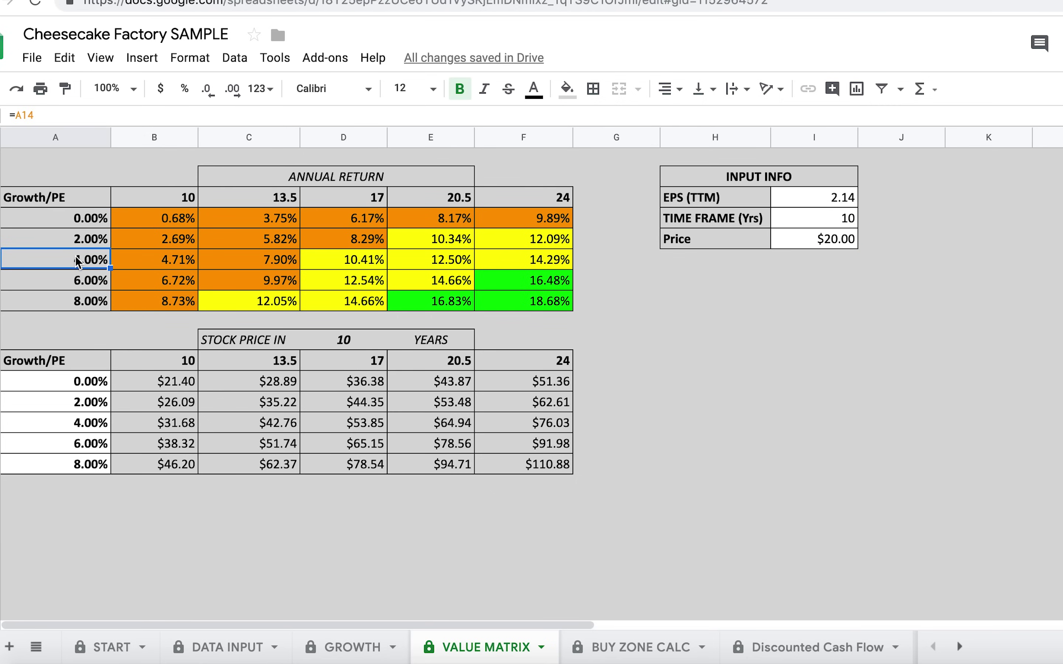
left_click(340, 265)
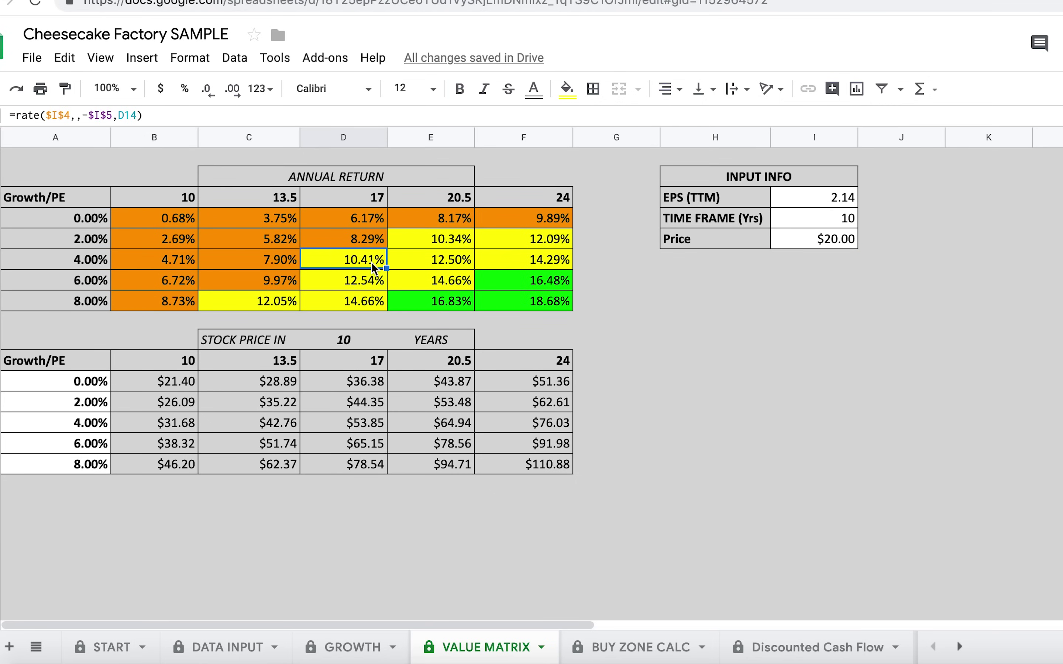
left_click(363, 427)
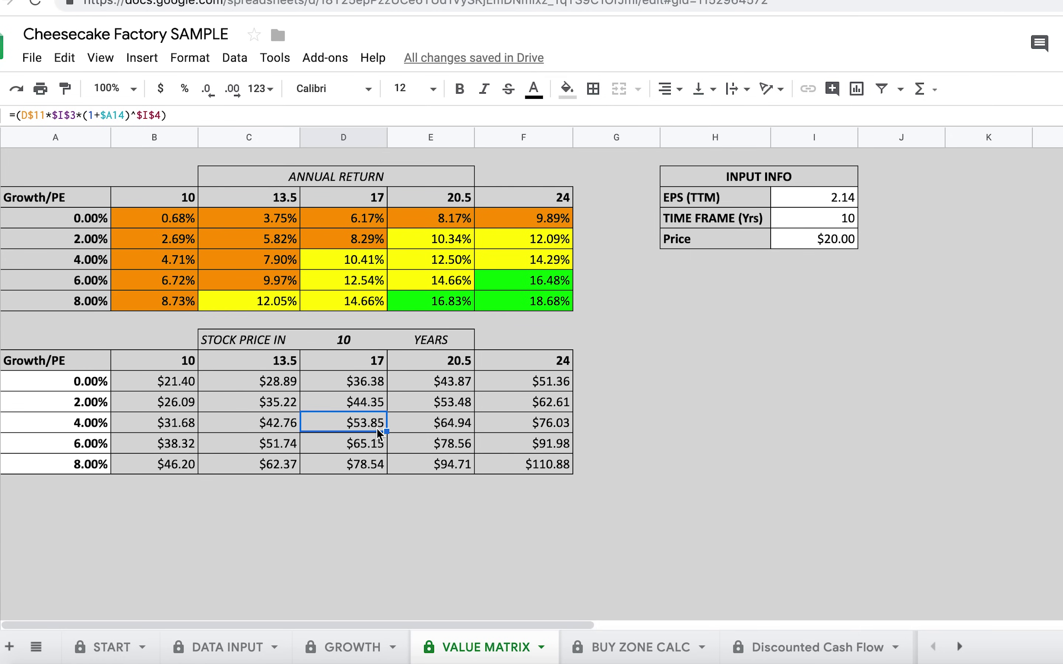
Step: Review the range of growth rates and P/E ratios that the stock price table covers
left_click(134, 433)
left_click_drag(95, 382, 90, 464)
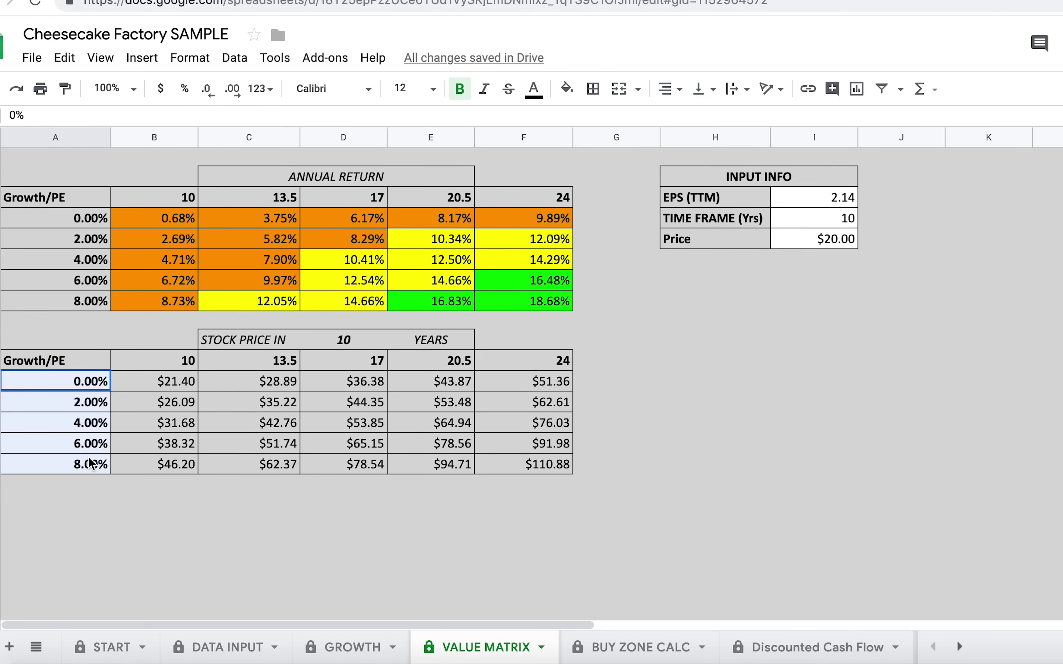
left_click_drag(103, 369, 488, 365)
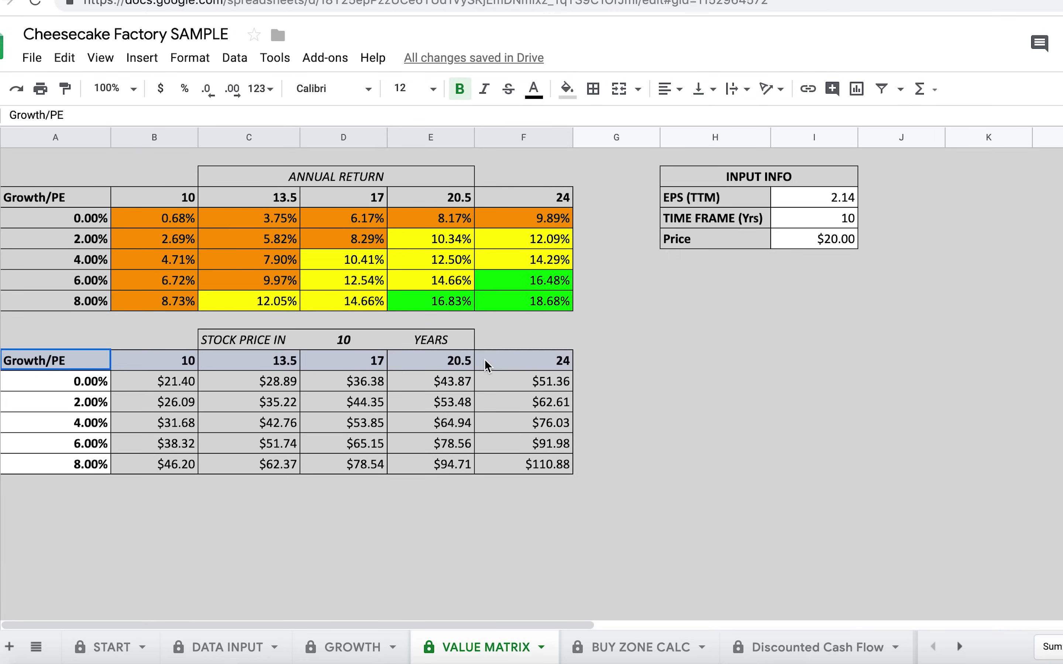
left_click(499, 387)
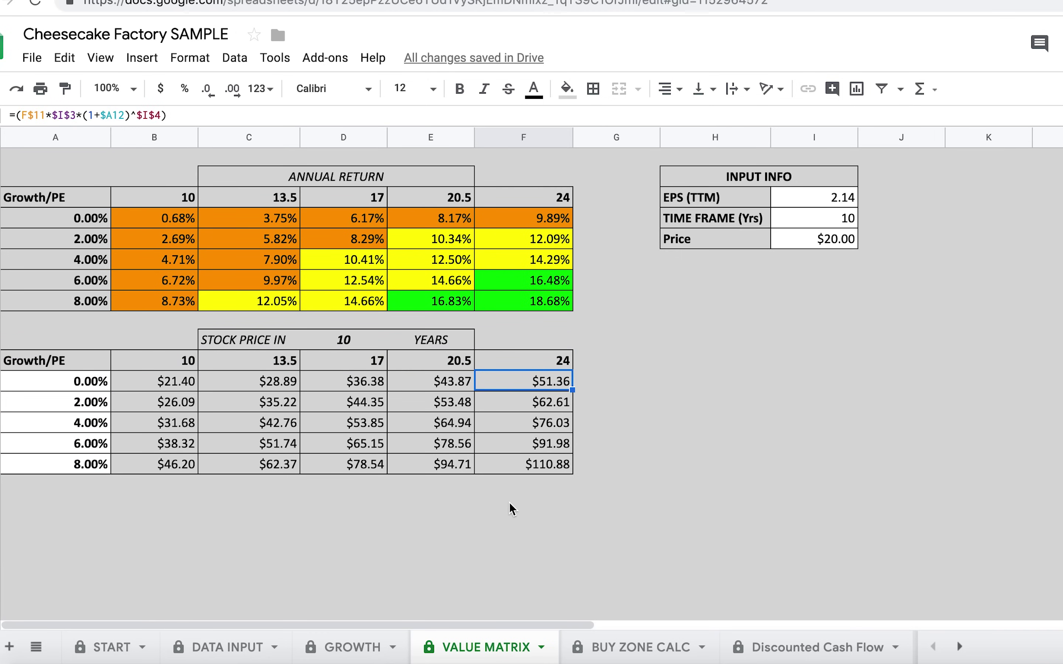
left_click_drag(80, 387, 82, 469)
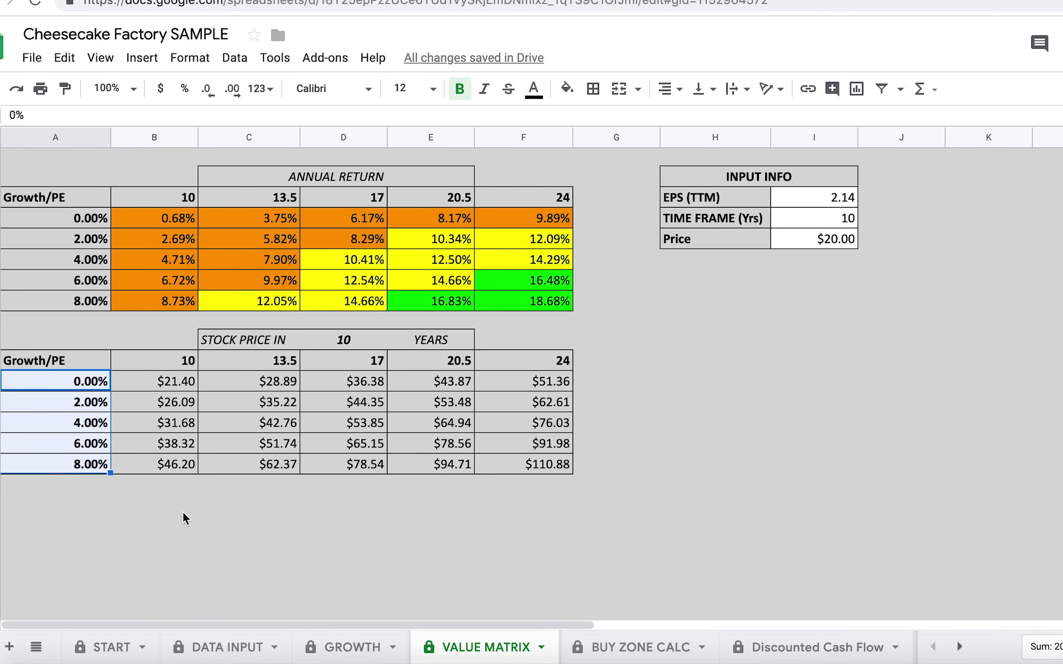
left_click_drag(183, 502, 185, 519)
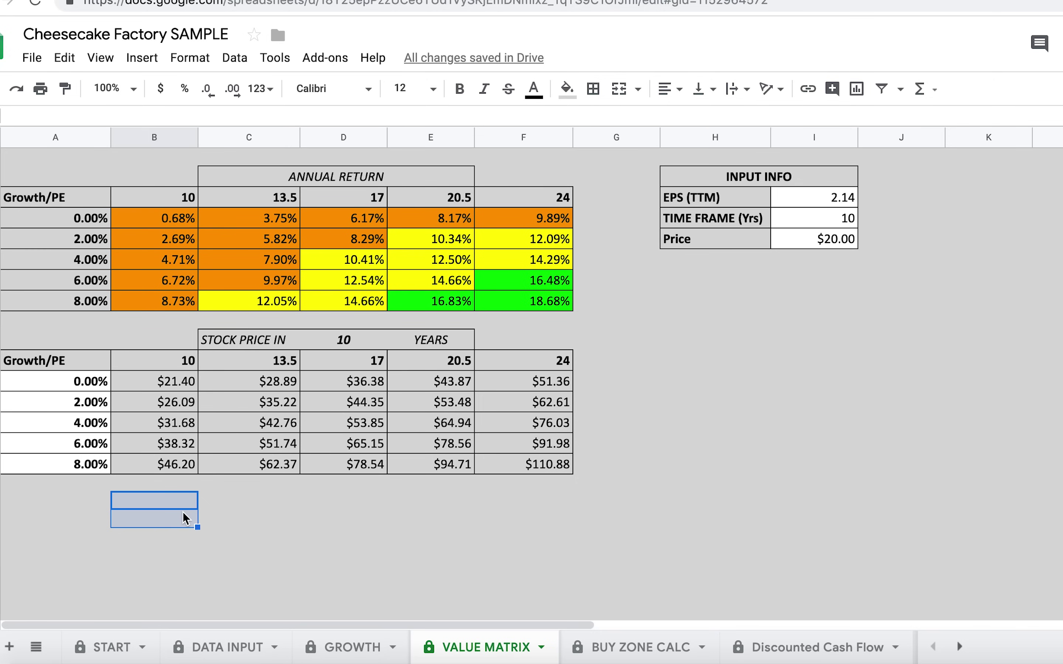
left_click(83, 430)
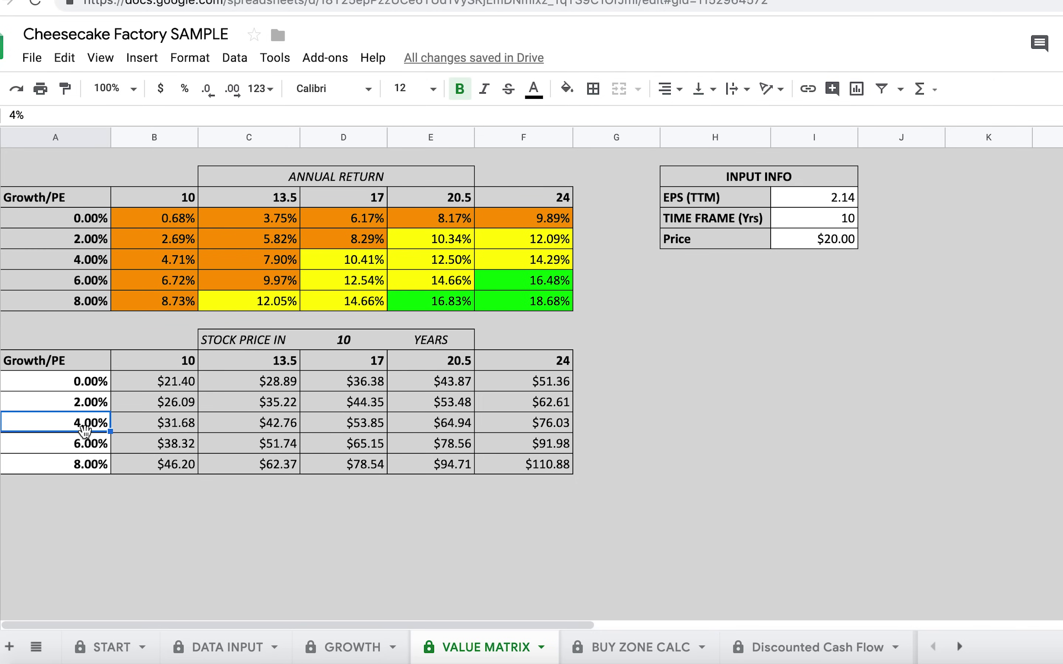
Step: Fill the BUY ZONE CALC sheet's INPUT INFO with EPS 2.14, a 10-year time frame and a $50 stock price
left_click(630, 649)
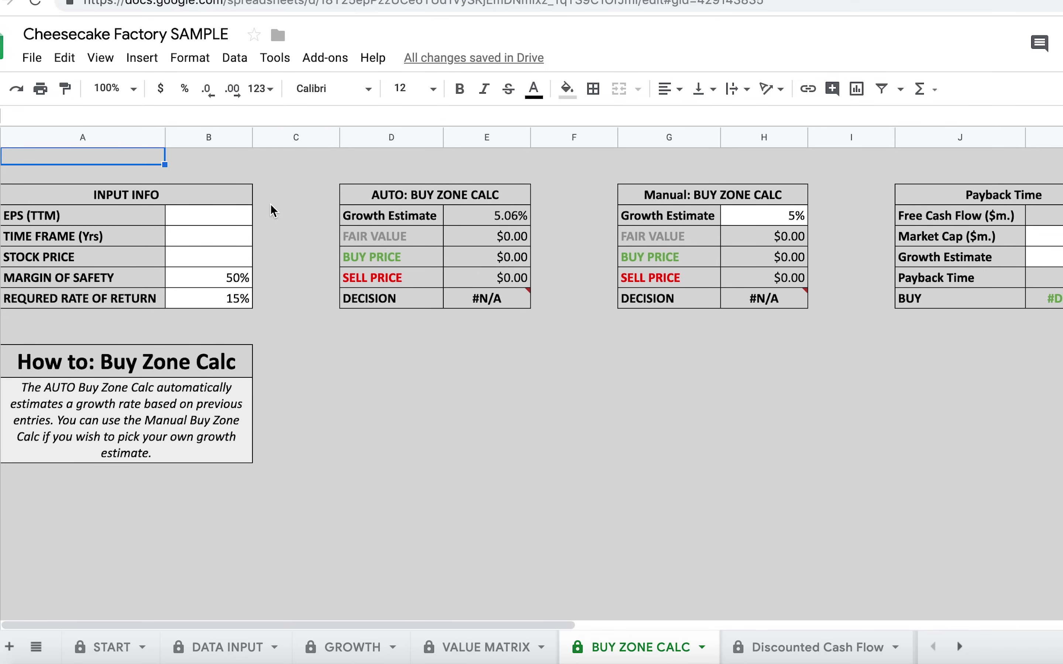
left_click(240, 214)
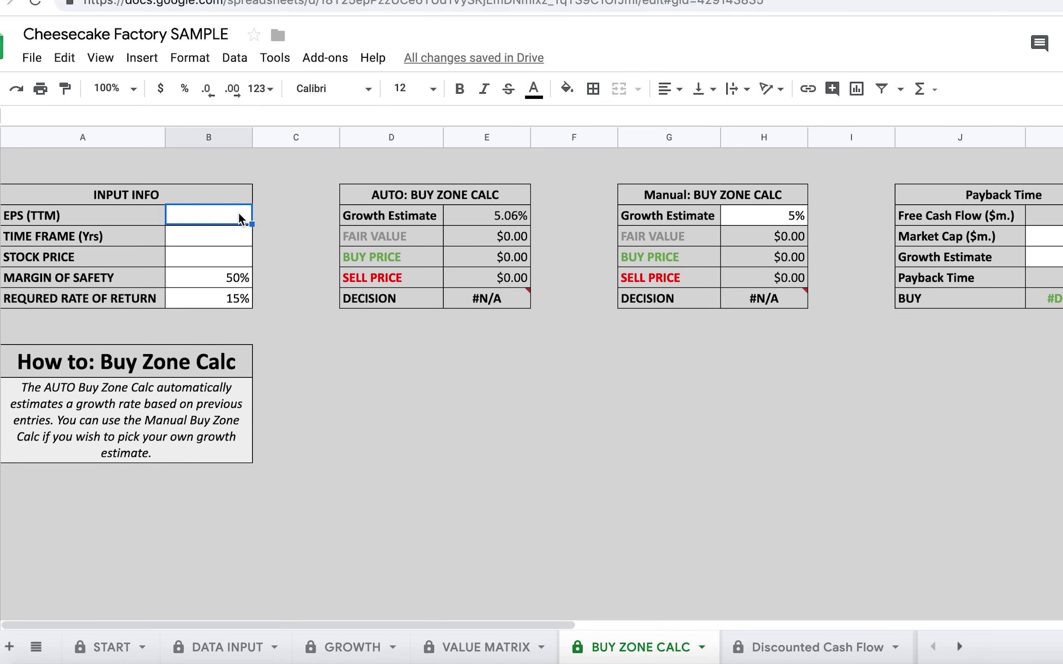
type("2.14")
key("Return")
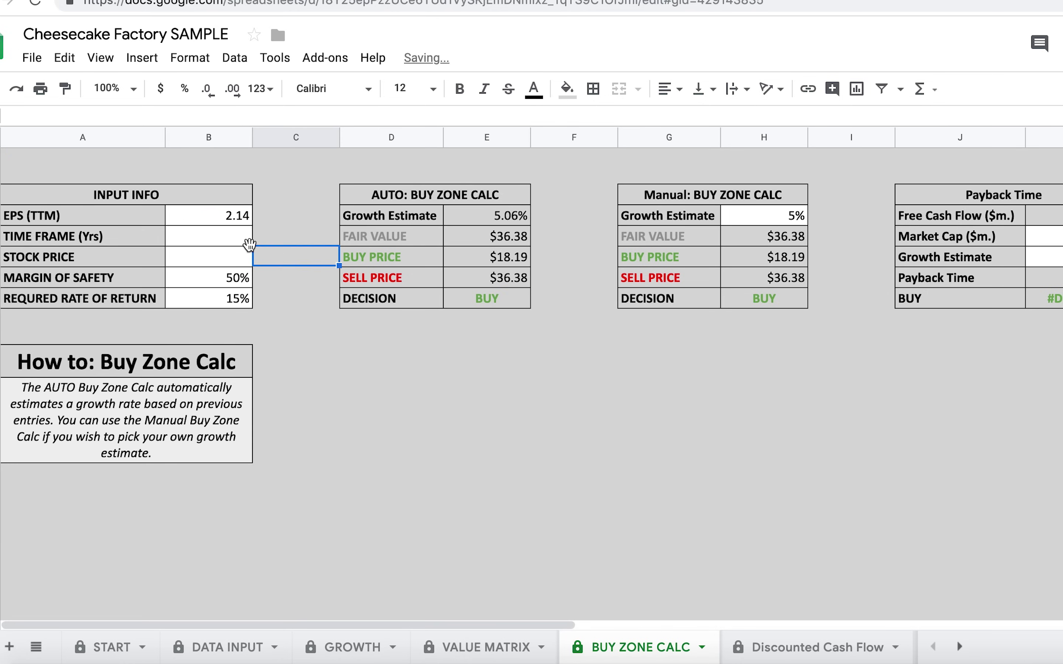
type("1-")
type("0")
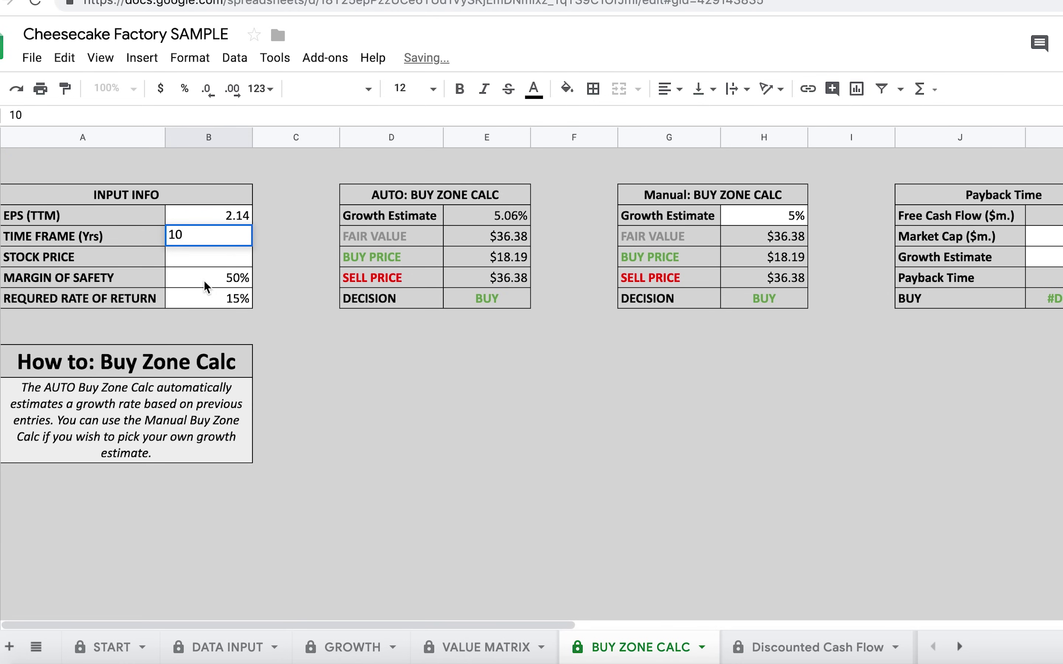
key("Return")
type("50")
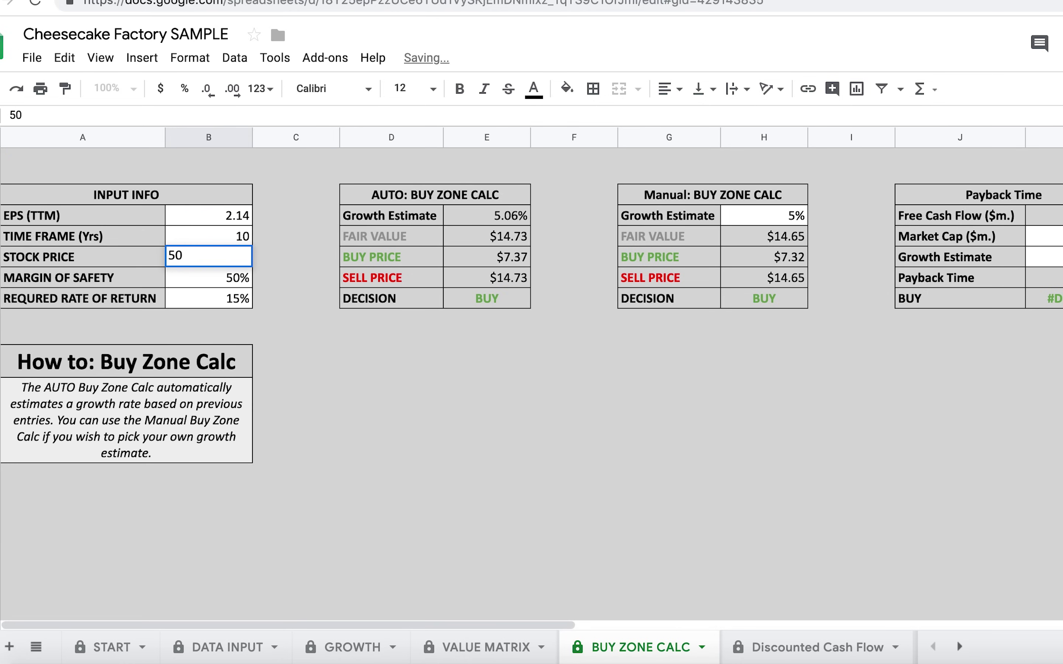
left_click(294, 300)
Step: Check the margin of safety and required rate of return settings in the buy zone INPUT INFO
left_click(240, 282)
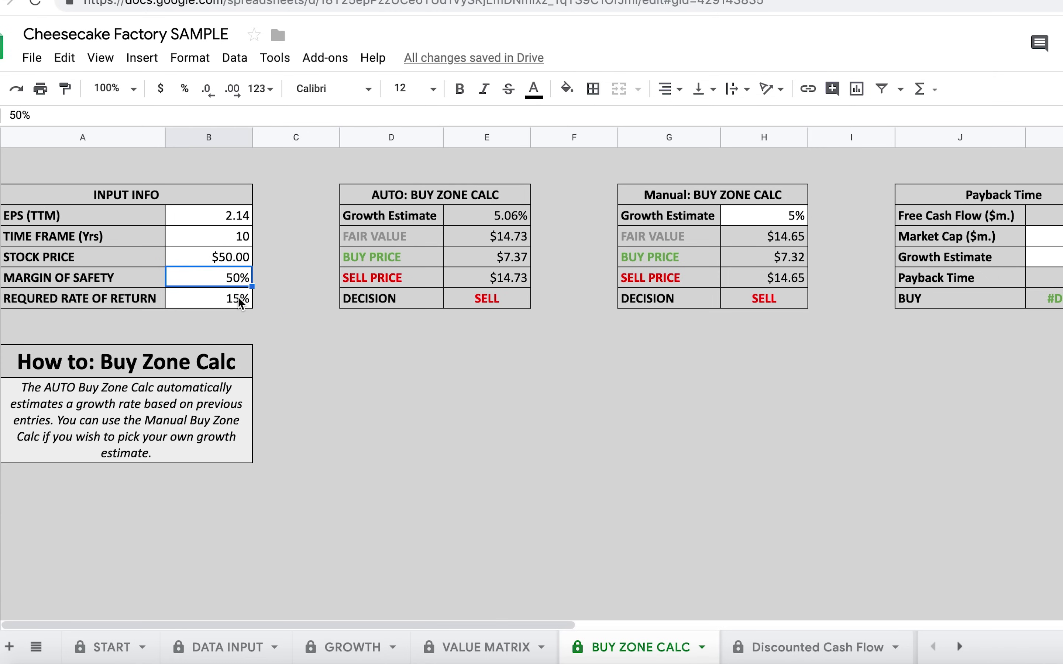
left_click(298, 283)
left_click(232, 281)
left_click(235, 303)
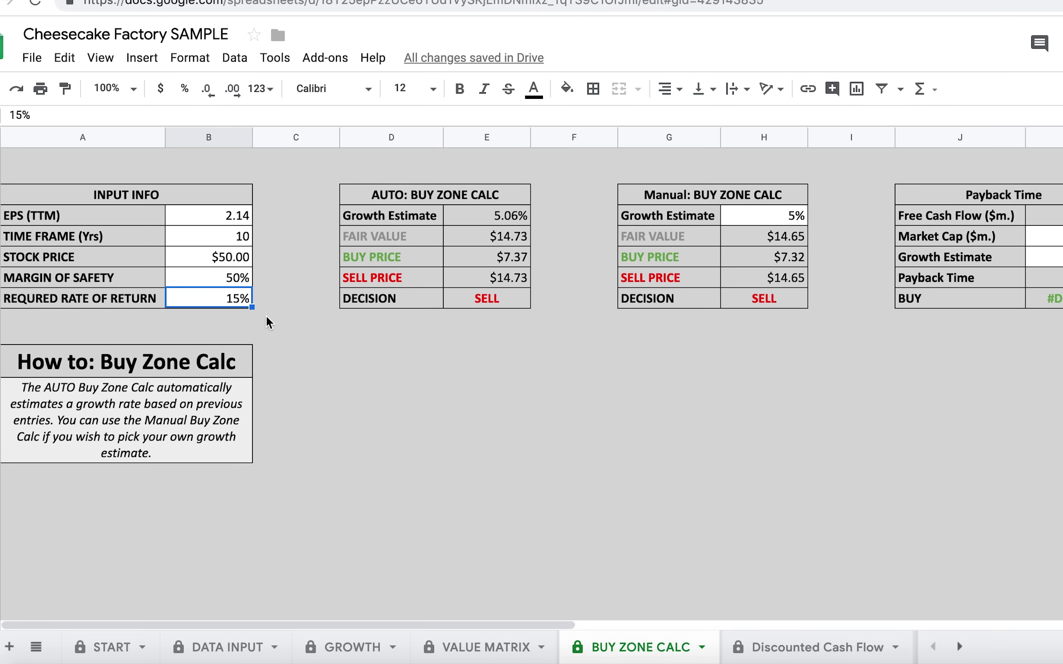
left_click(218, 312)
left_click(217, 297)
Step: Review the AUTO buy zone results and trace their growth estimate to the 9-year column of the GROWTH sheet
left_click_drag(483, 197, 487, 300)
left_click(487, 334)
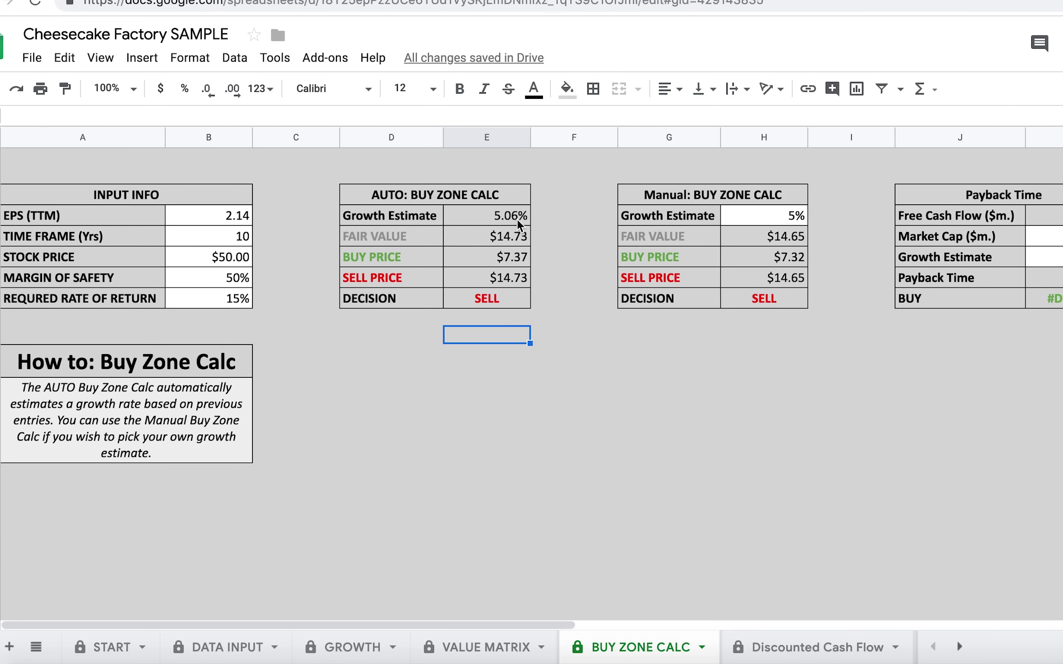
left_click(520, 223)
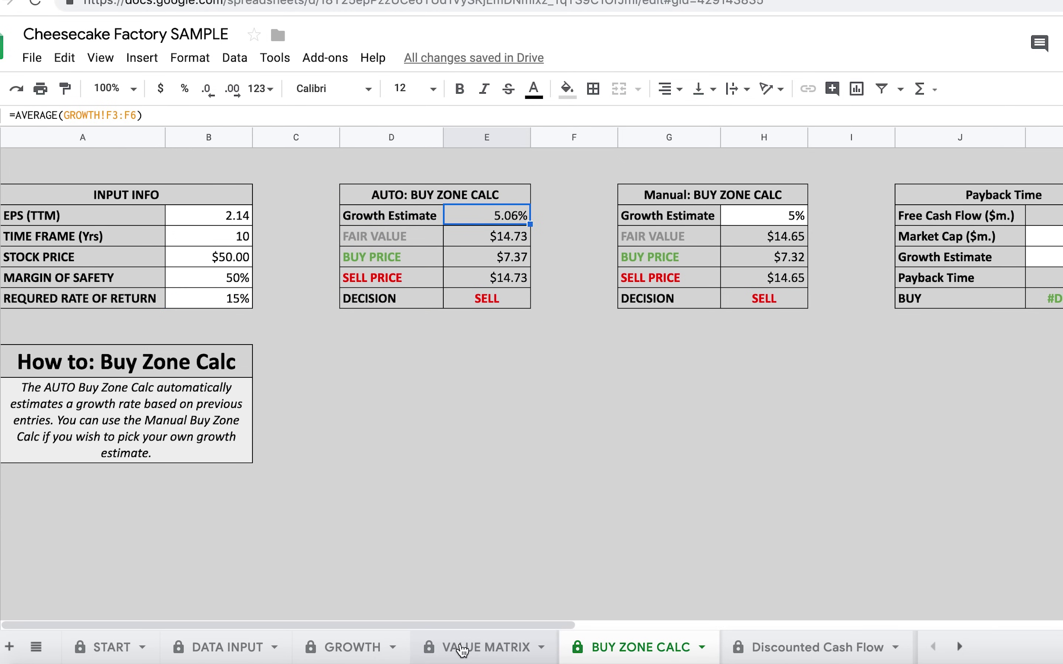
left_click(359, 647)
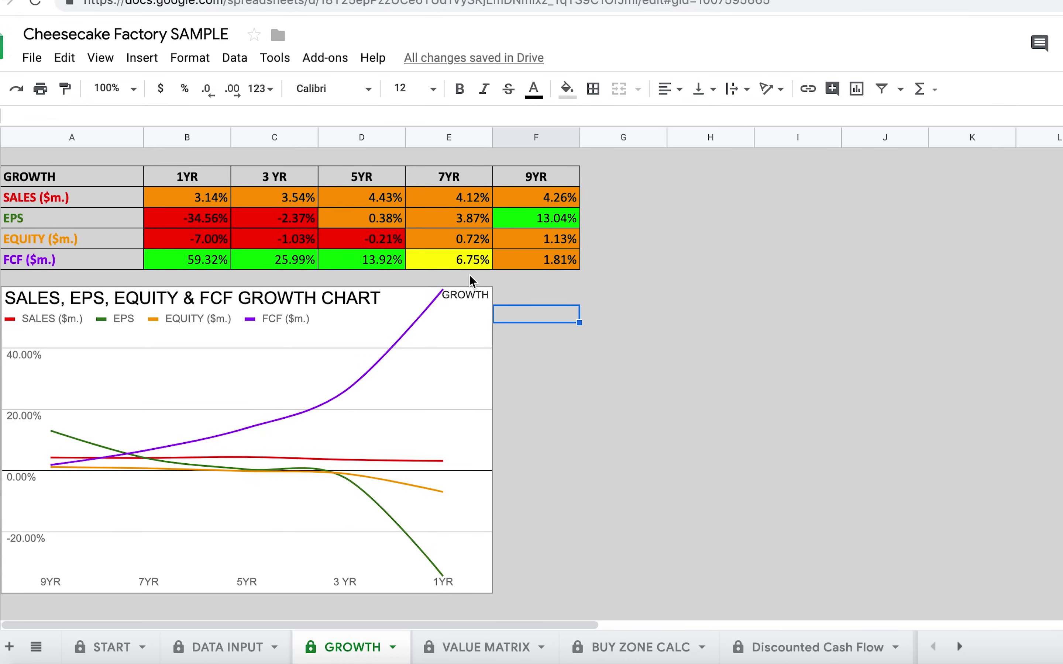
left_click(645, 646)
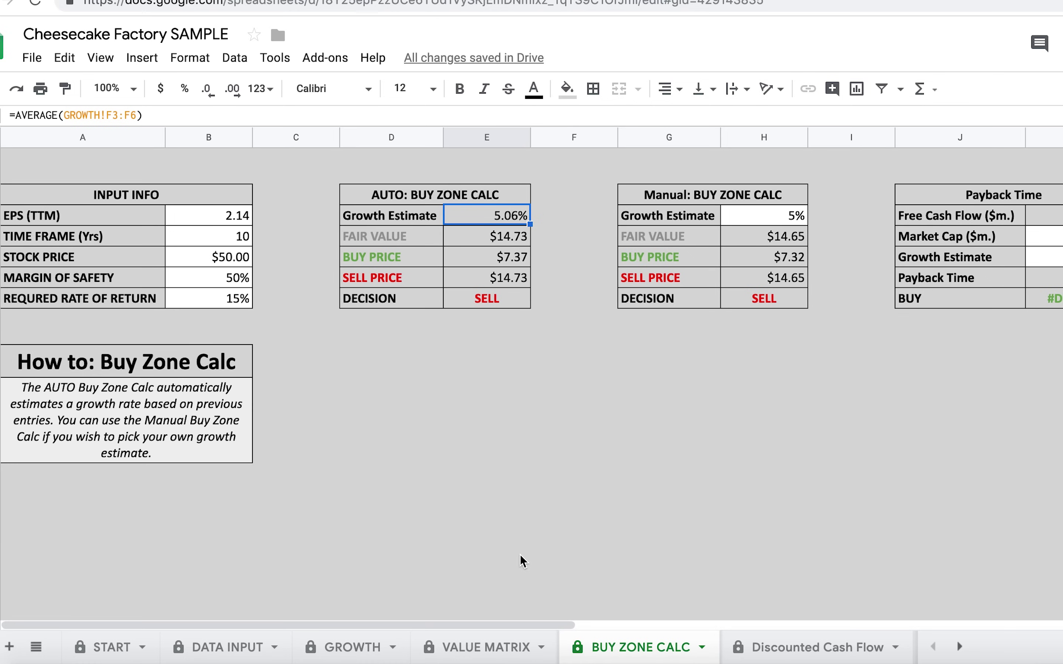
Step: Inspect the Manual buy zone calculation from its growth estimate down to the decision formula
left_click(750, 248)
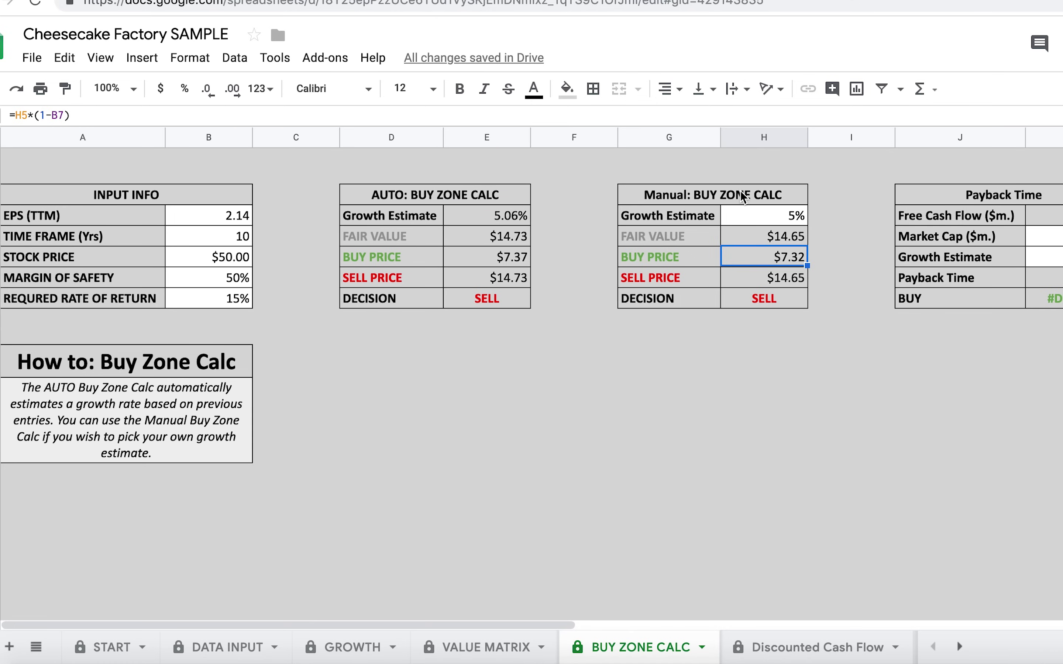
left_click_drag(744, 196, 737, 283)
left_click(739, 294)
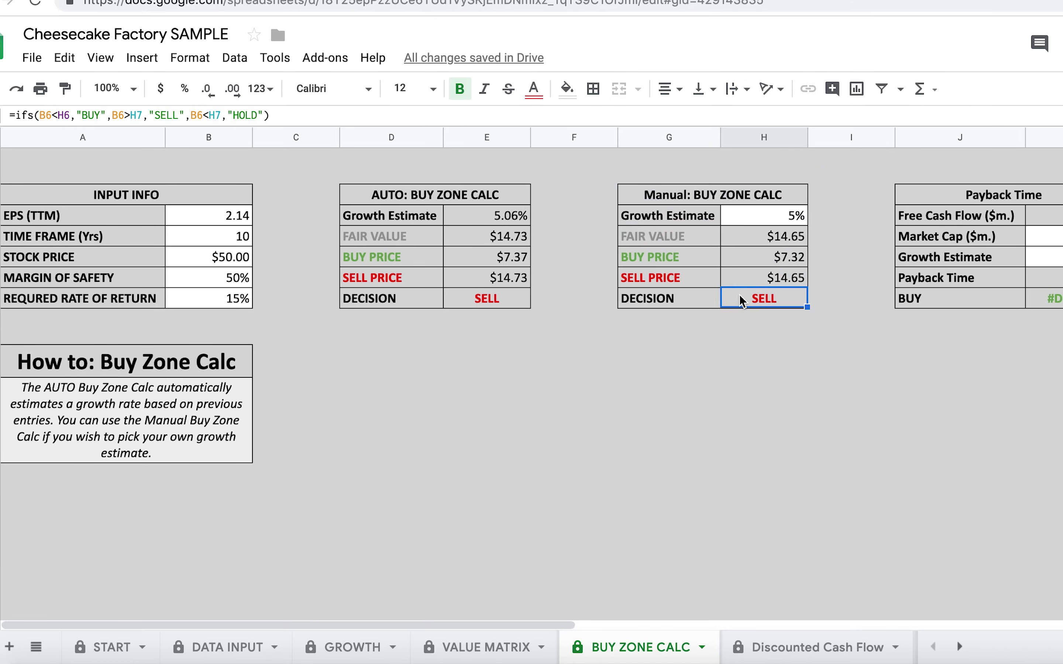
left_click(771, 367)
Step: Set the growth estimate in the Manual buy zone calculation to 12%
double_click(788, 227)
key("BackSpace")
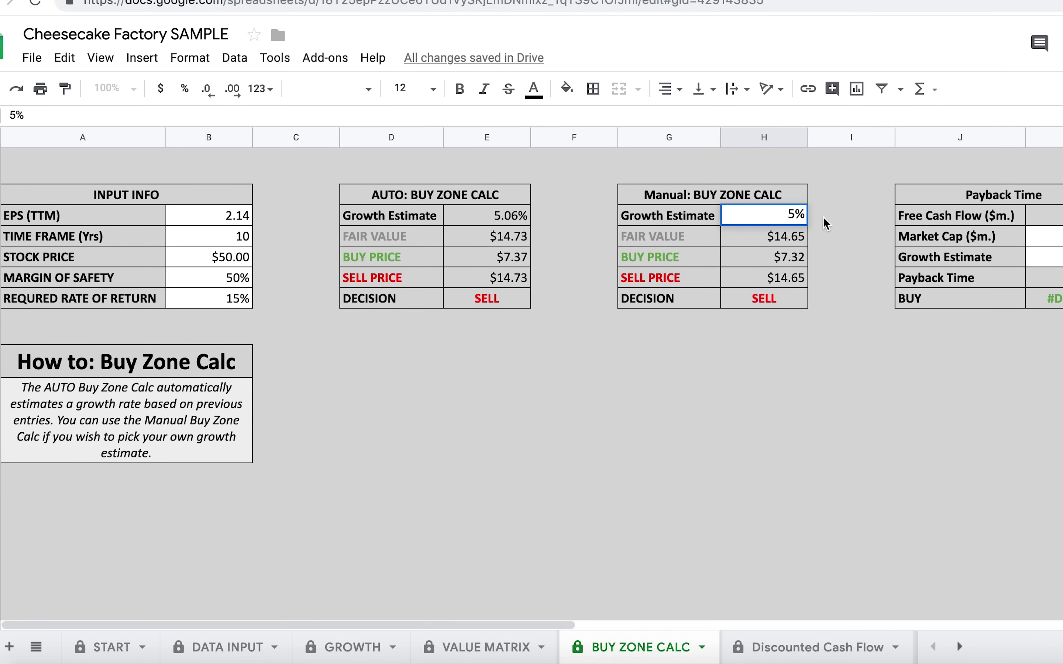
type("12")
left_click(848, 233)
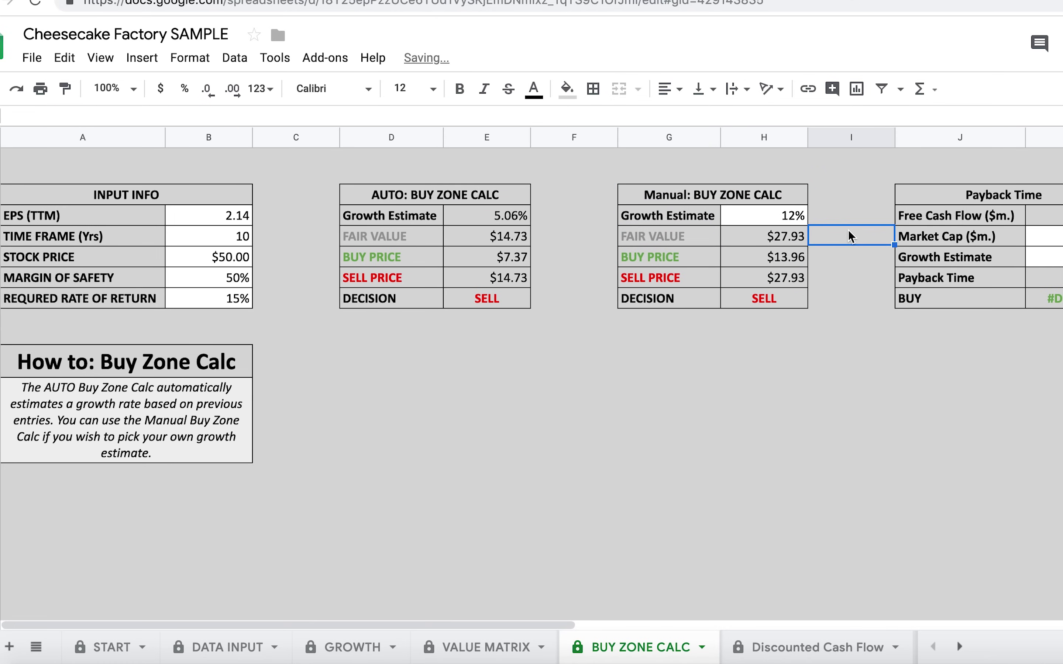
Step: Review the Manual calculation's fair value, buy price, sell price and decision
left_click(674, 239)
left_click(758, 239)
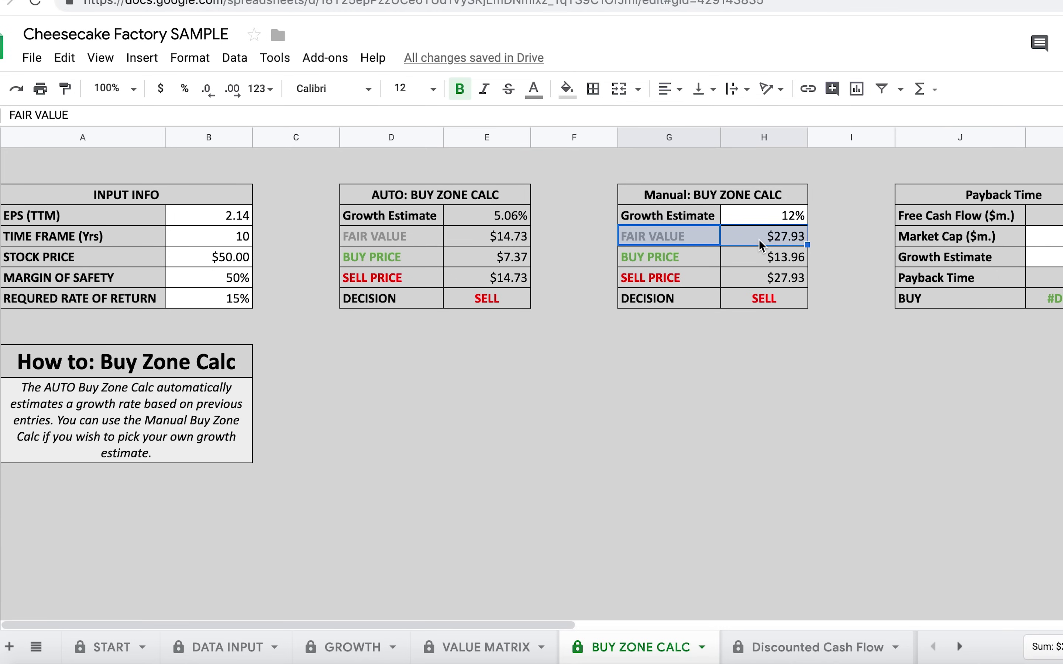
key("Tab")
left_click_drag(672, 264, 782, 286)
left_click(830, 286)
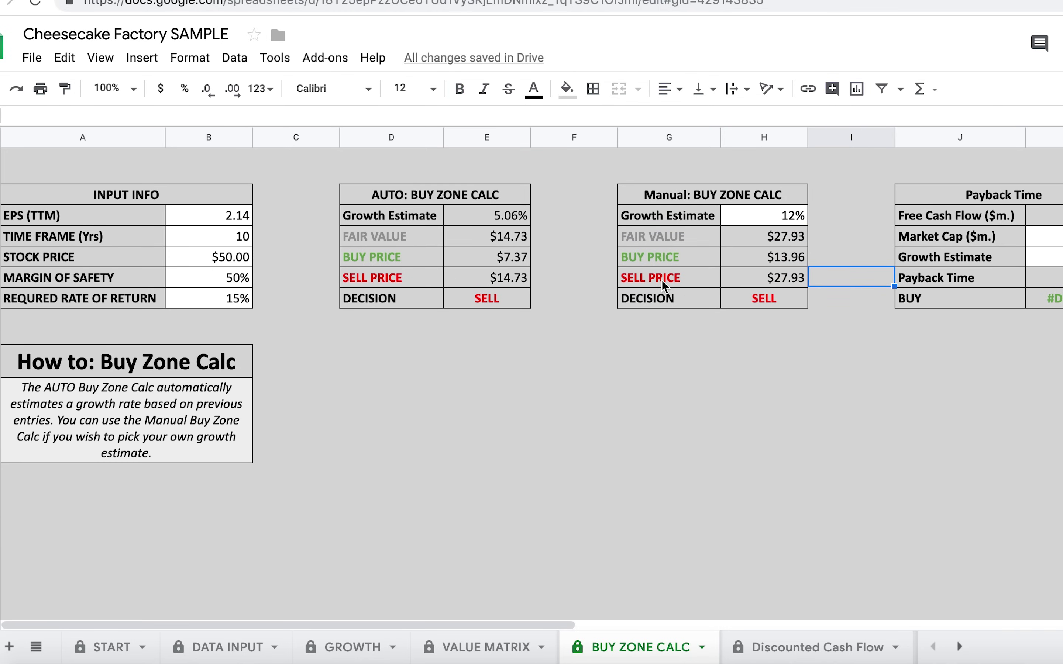
left_click_drag(665, 285, 786, 280)
left_click(852, 285)
left_click(785, 288)
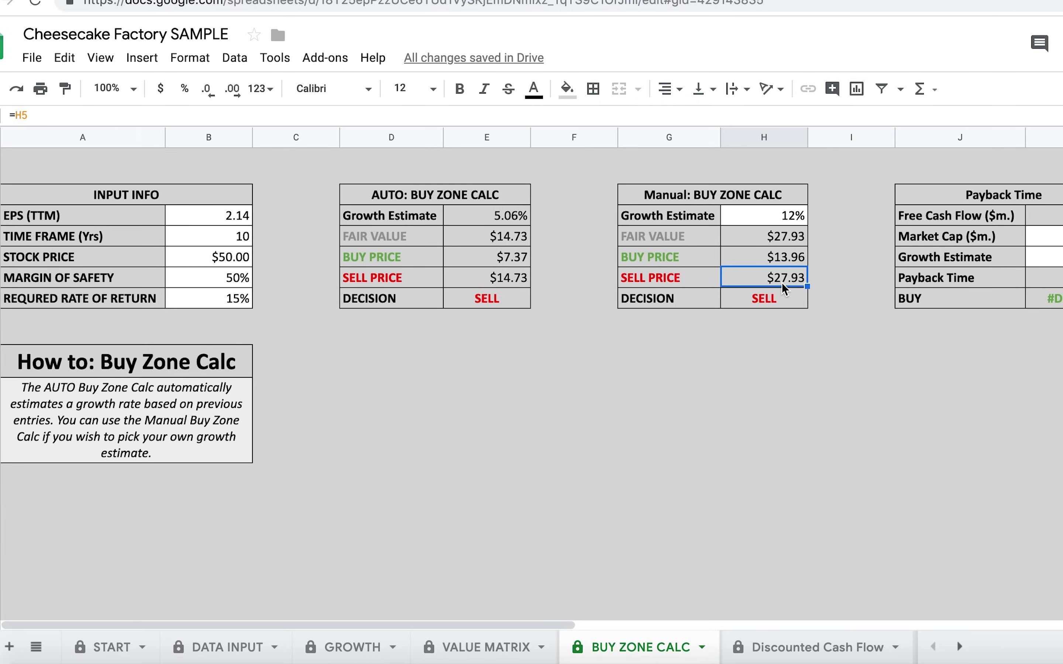
left_click_drag(668, 286, 786, 286)
left_click(838, 288)
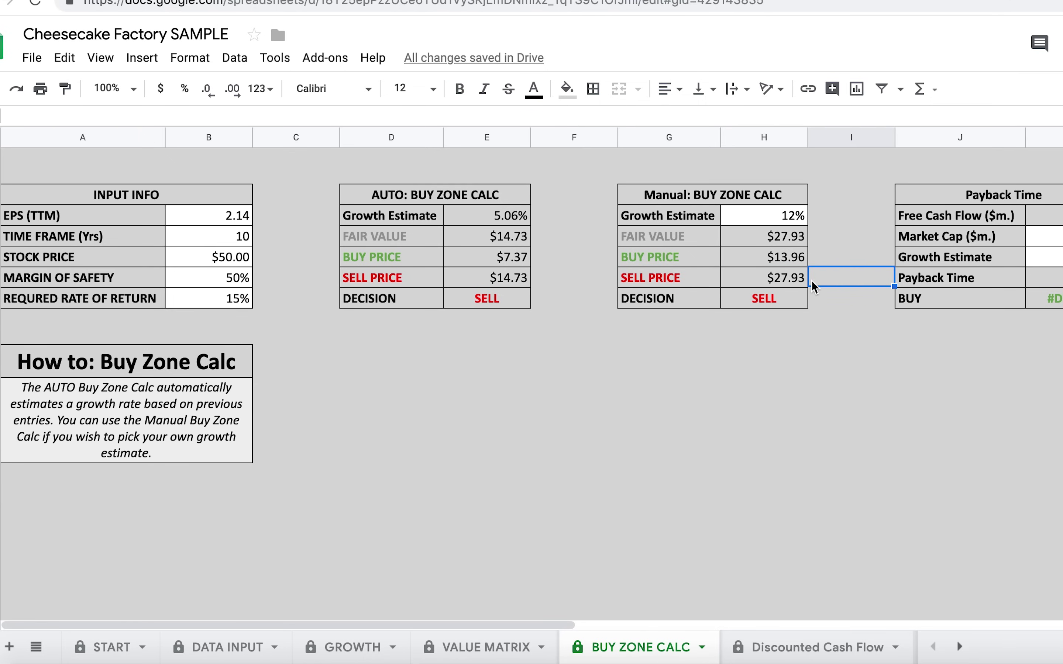
left_click(780, 286)
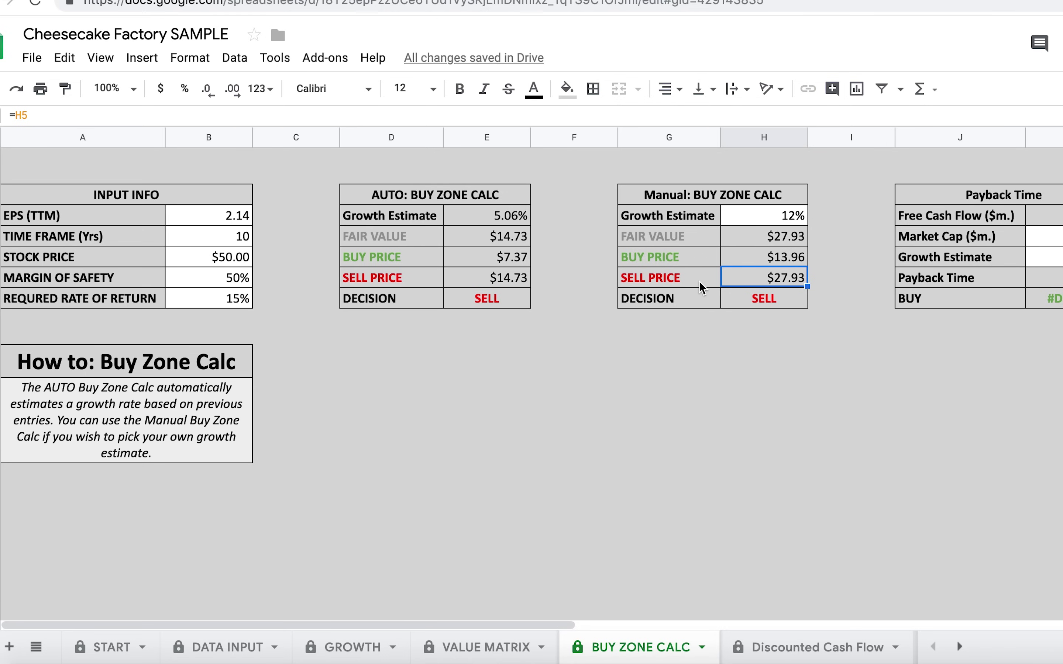
left_click_drag(667, 301, 765, 308)
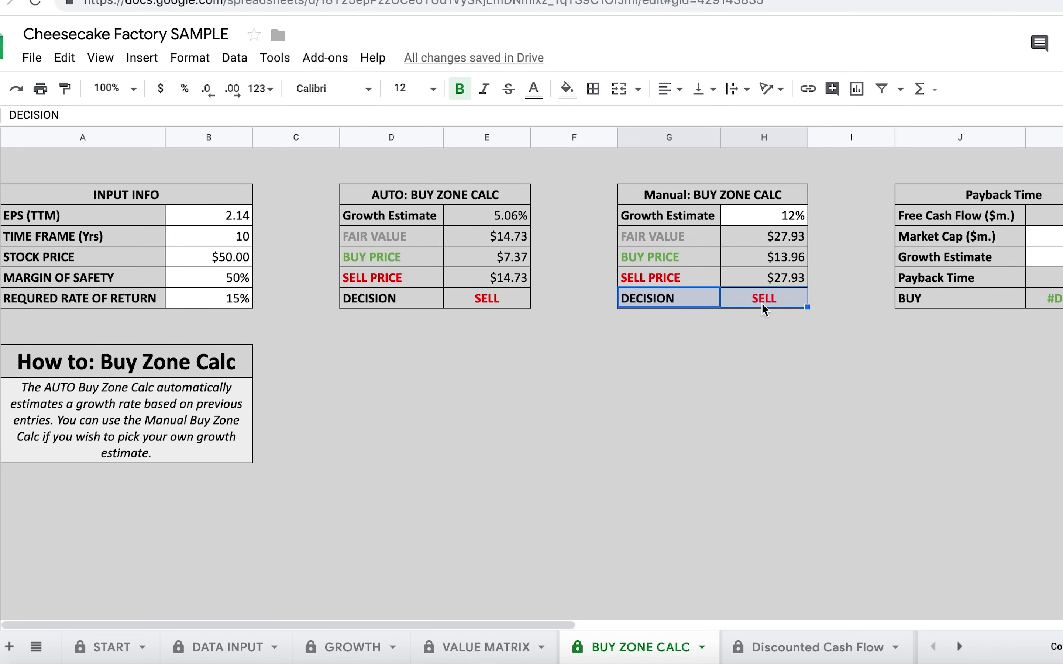
left_click(829, 318)
Step: Set the stock price in INPUT INFO to $12 and compare the Manual and AUTO decisions
left_click(224, 262)
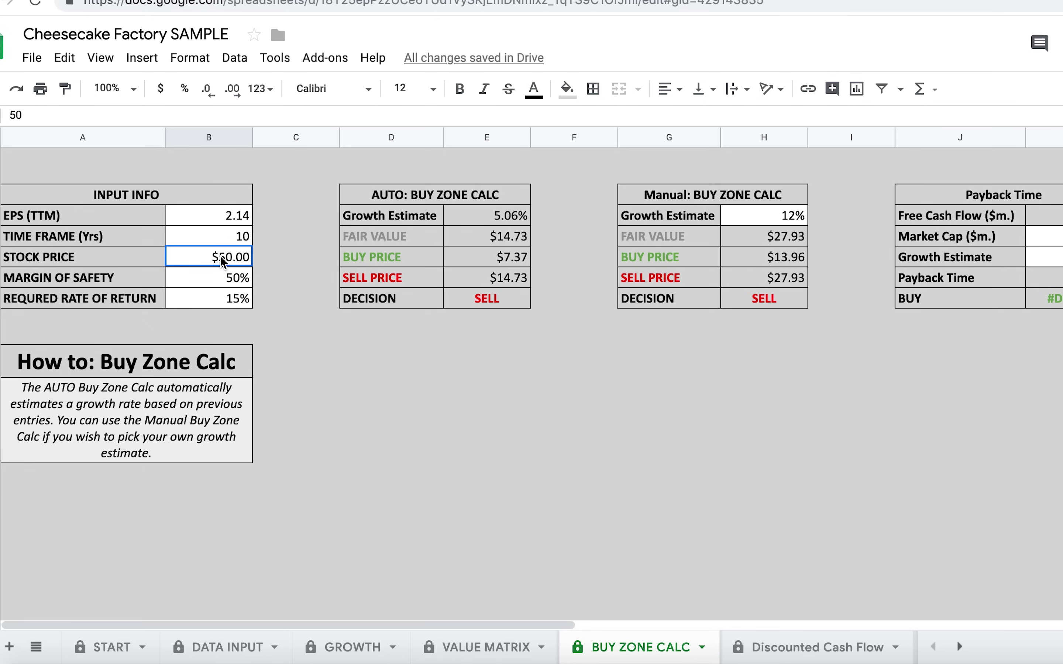
double_click(224, 262)
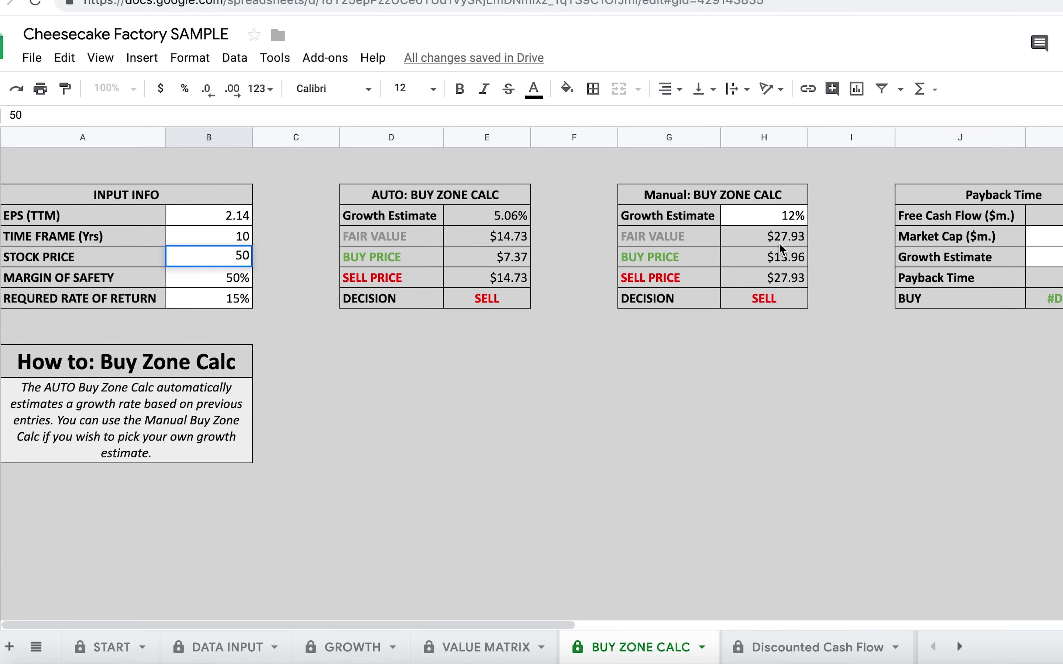
key("BackSpace")
key("BackSpace")
type("12")
left_click(305, 320)
left_click(767, 301)
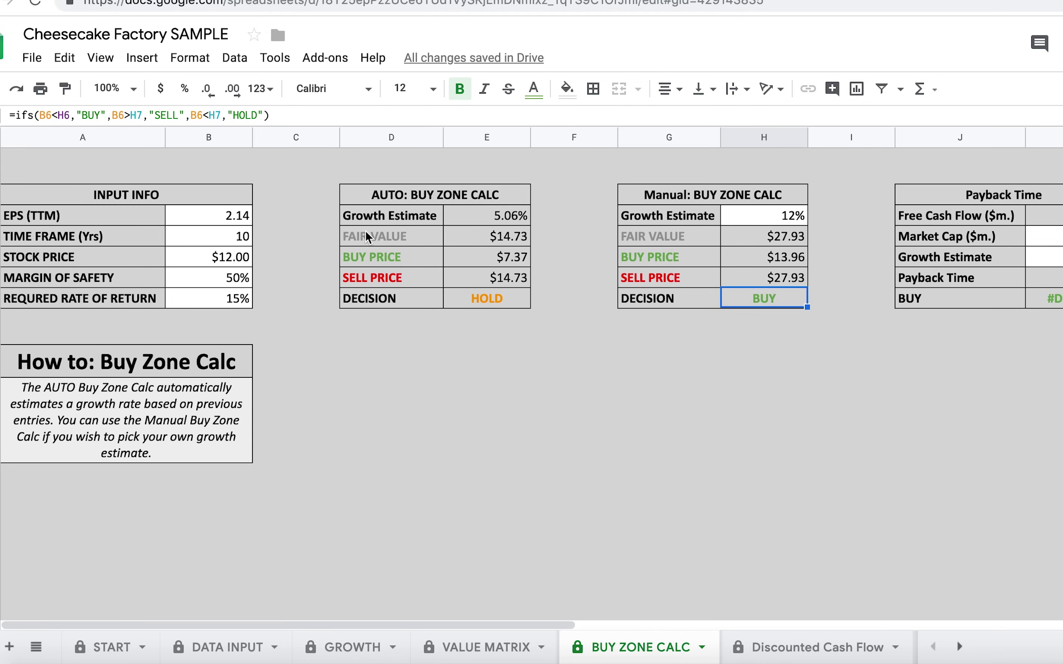
left_click(452, 313)
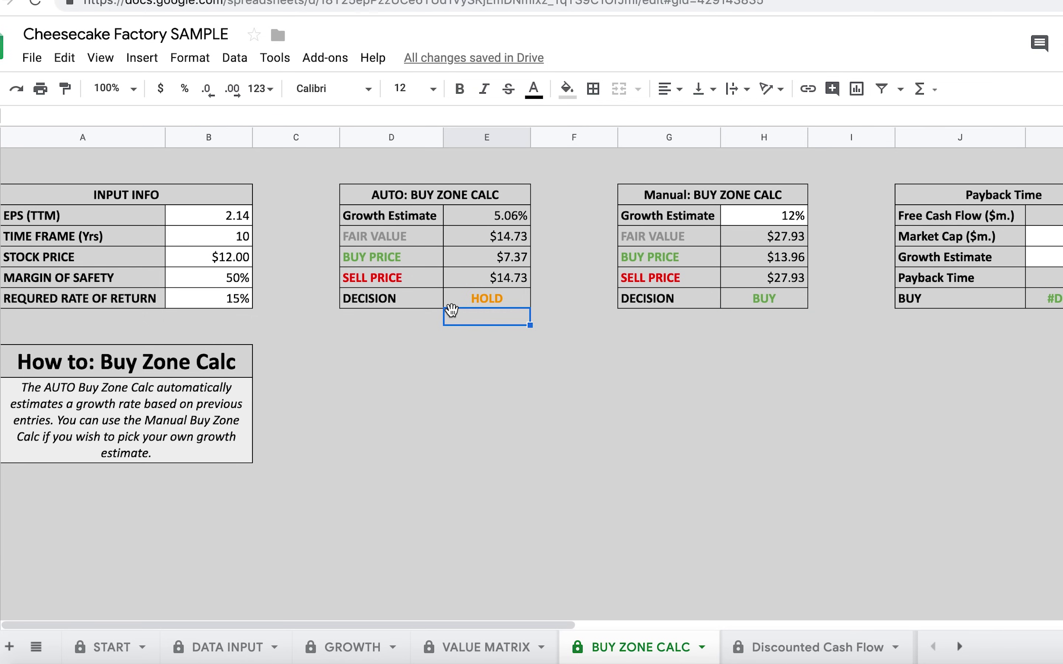
left_click_drag(462, 193, 458, 287)
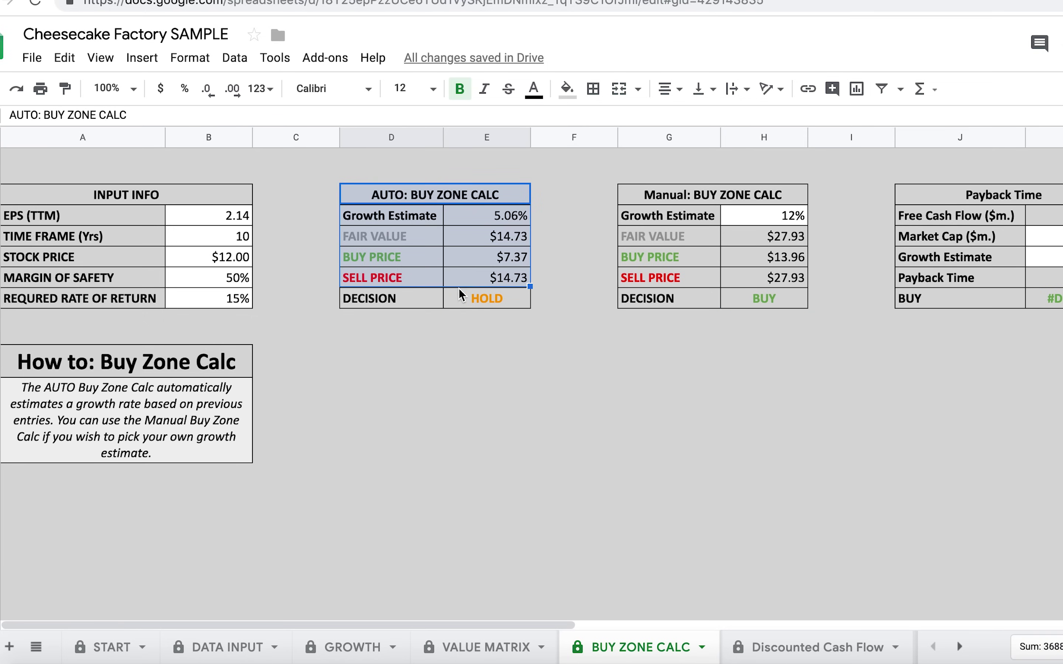
left_click(497, 326)
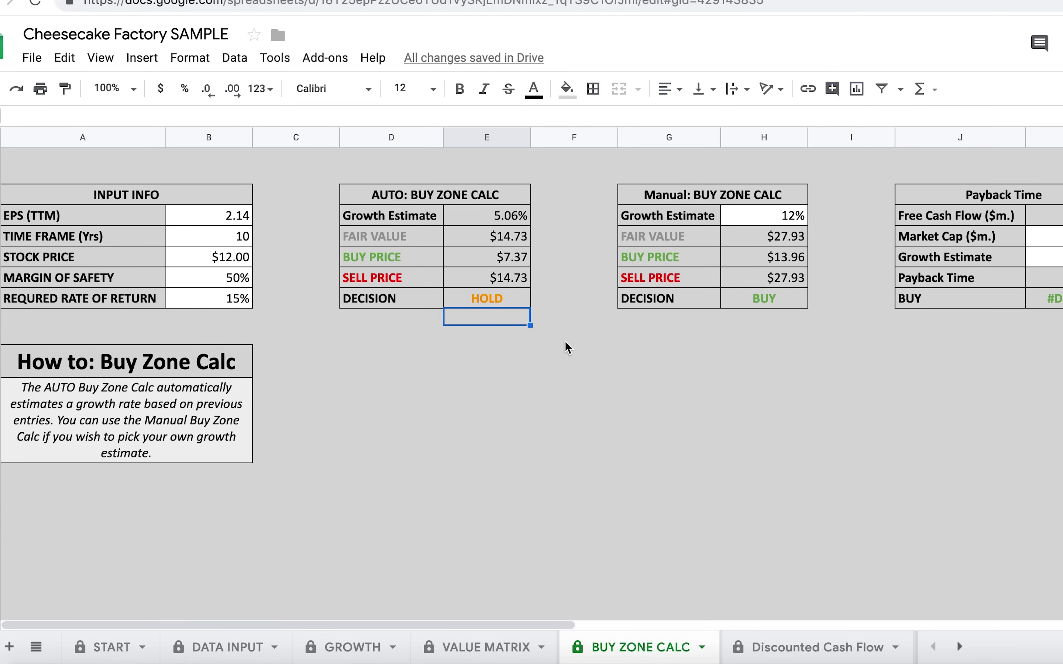
Step: Examine the Payback Time table and its free cash flow source, and enter a market cap of 2200 ($m.)
left_click(929, 305)
left_click_drag(911, 199, 913, 309)
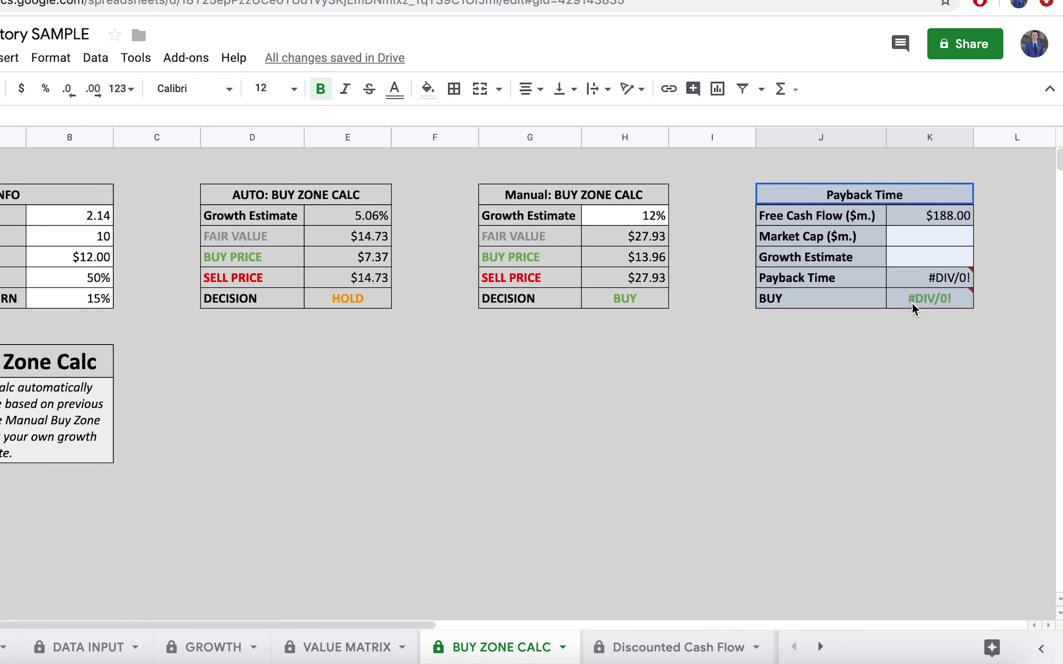
left_click(944, 336)
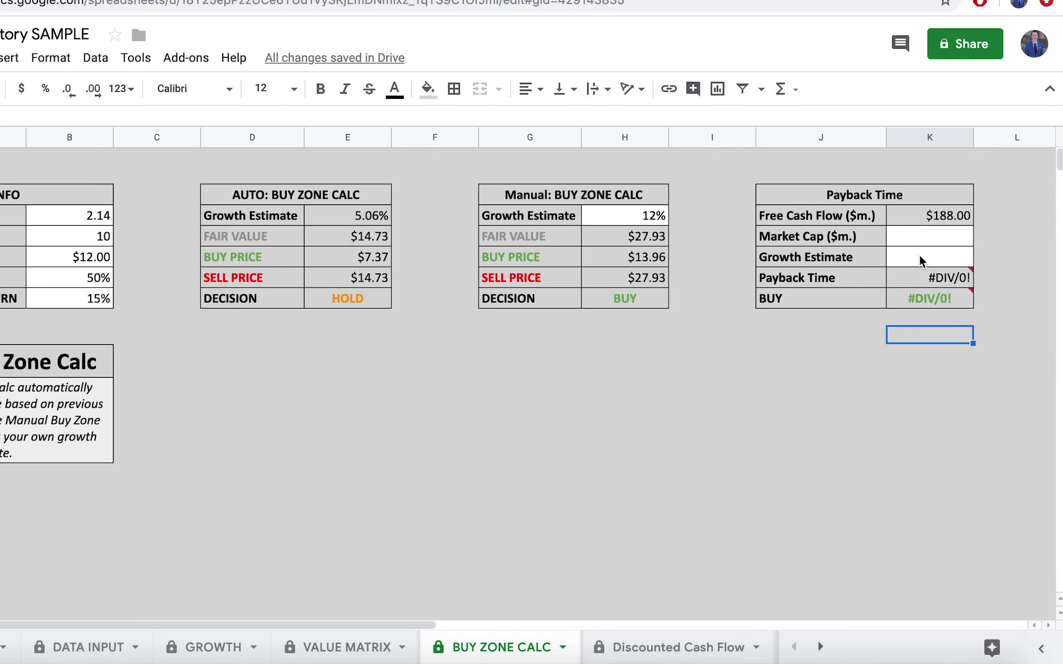
left_click(937, 240)
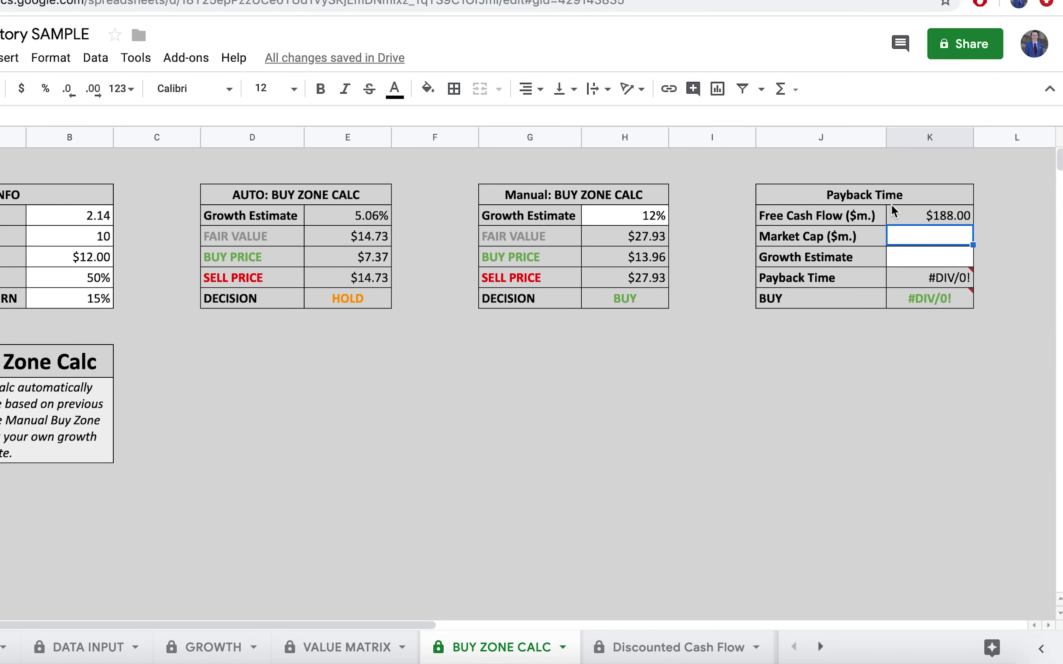
left_click(931, 218)
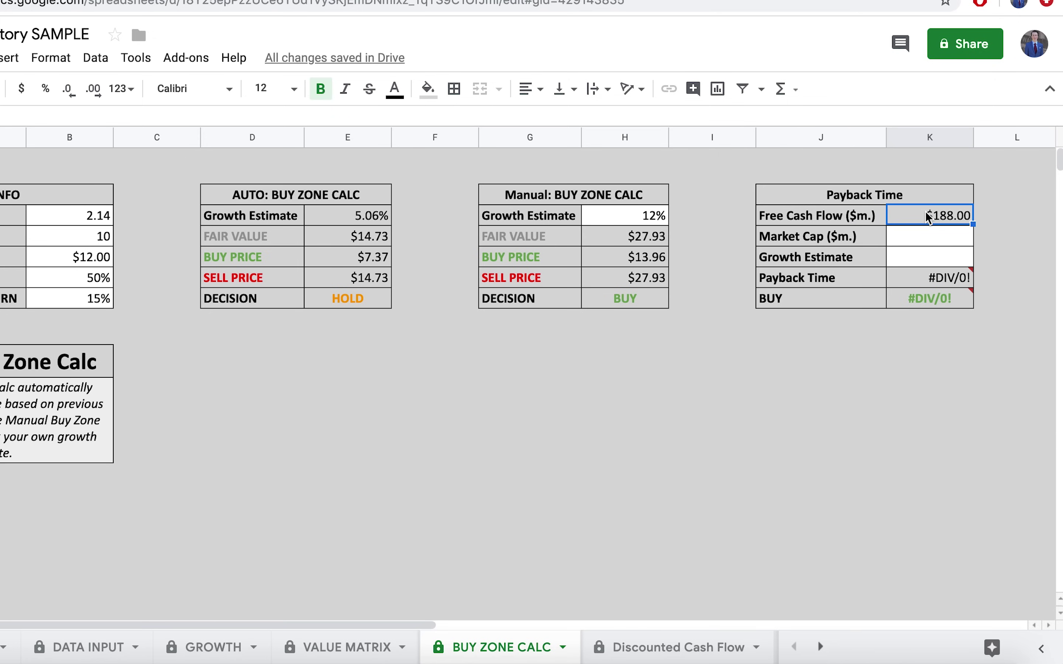
left_click(849, 220)
left_click(915, 242)
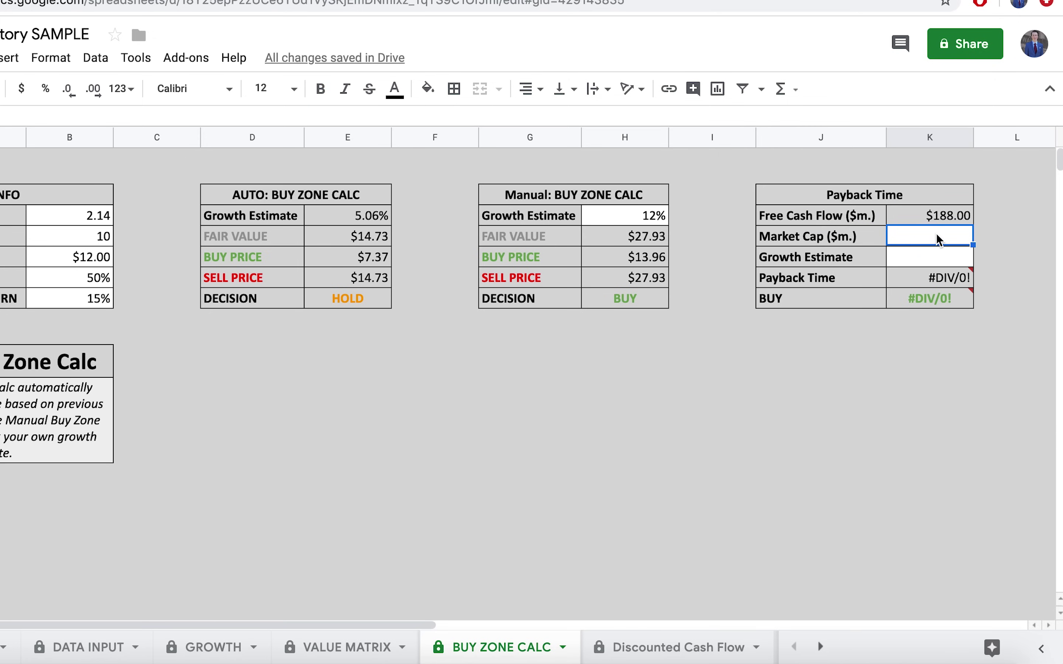
type("2200")
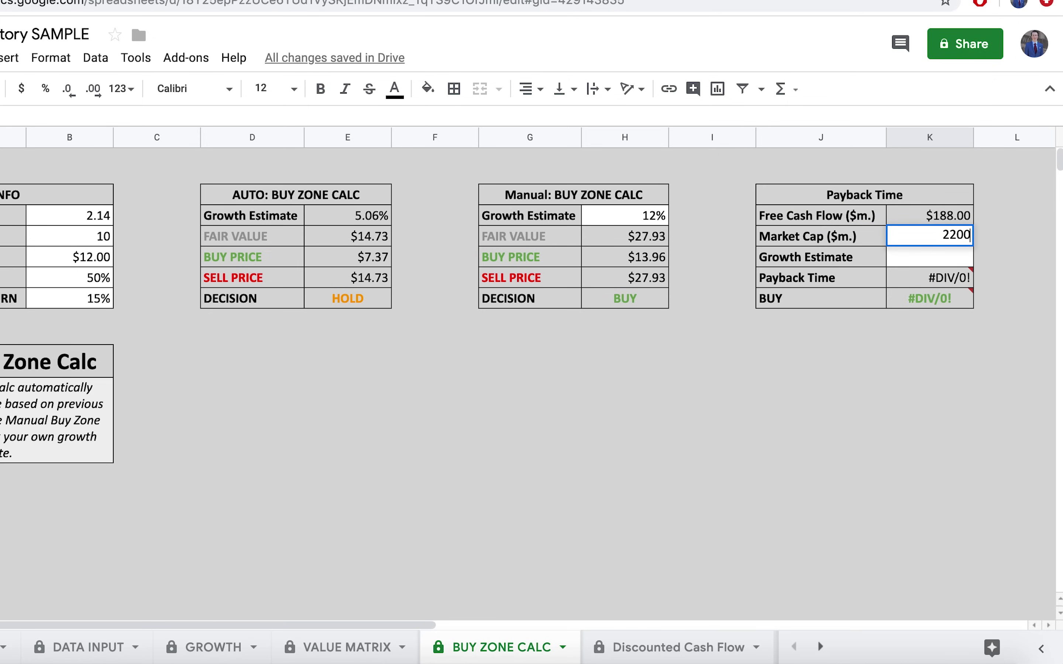
left_click(1028, 248)
Step: Set the Payback Time growth estimate to 12% and check the resulting payback time and BUY verdict
left_click(960, 262)
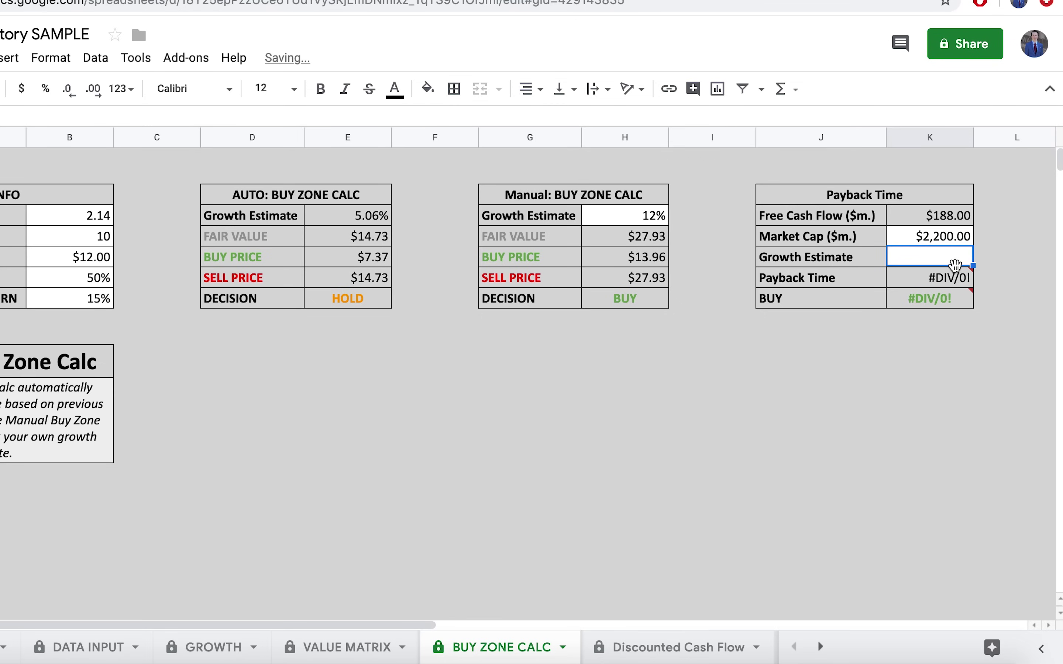
type("12")
left_click(992, 241)
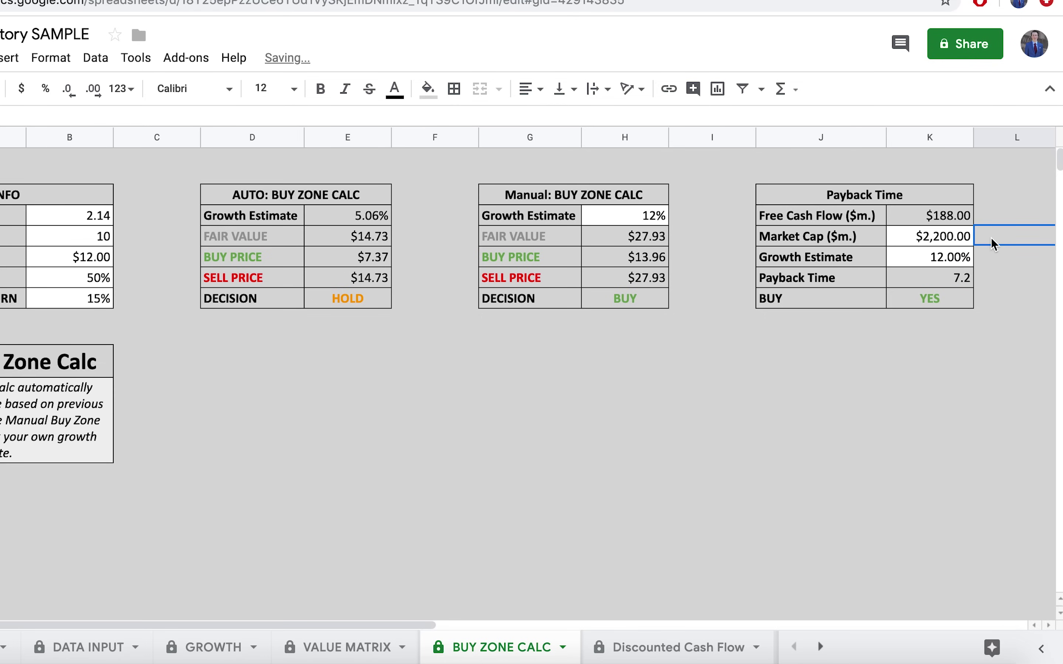
left_click(815, 278)
left_click(939, 277)
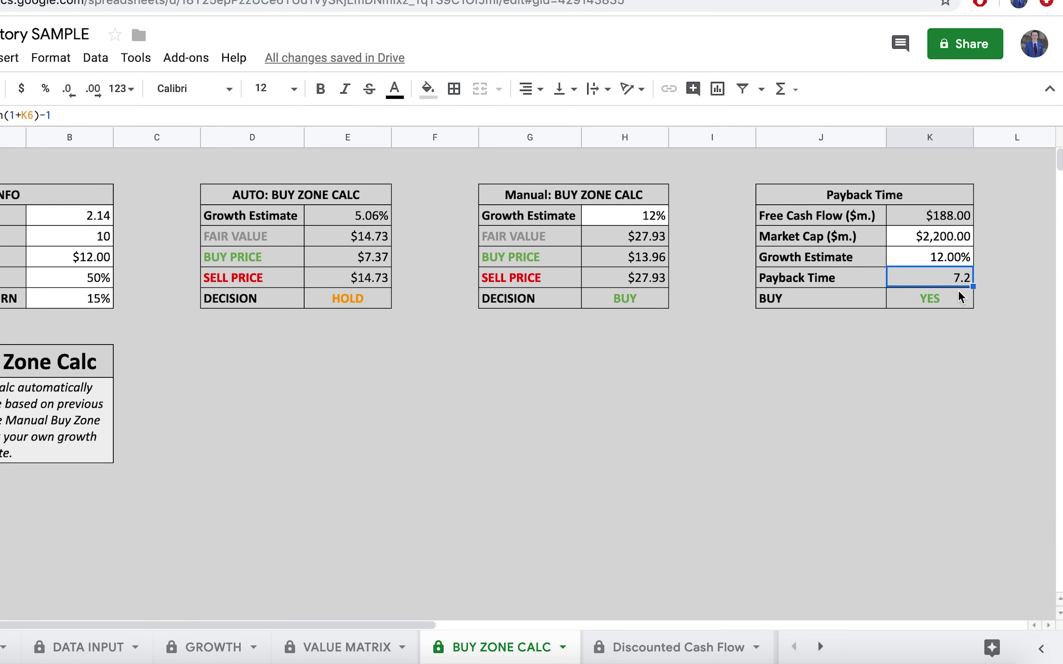
left_click(961, 303)
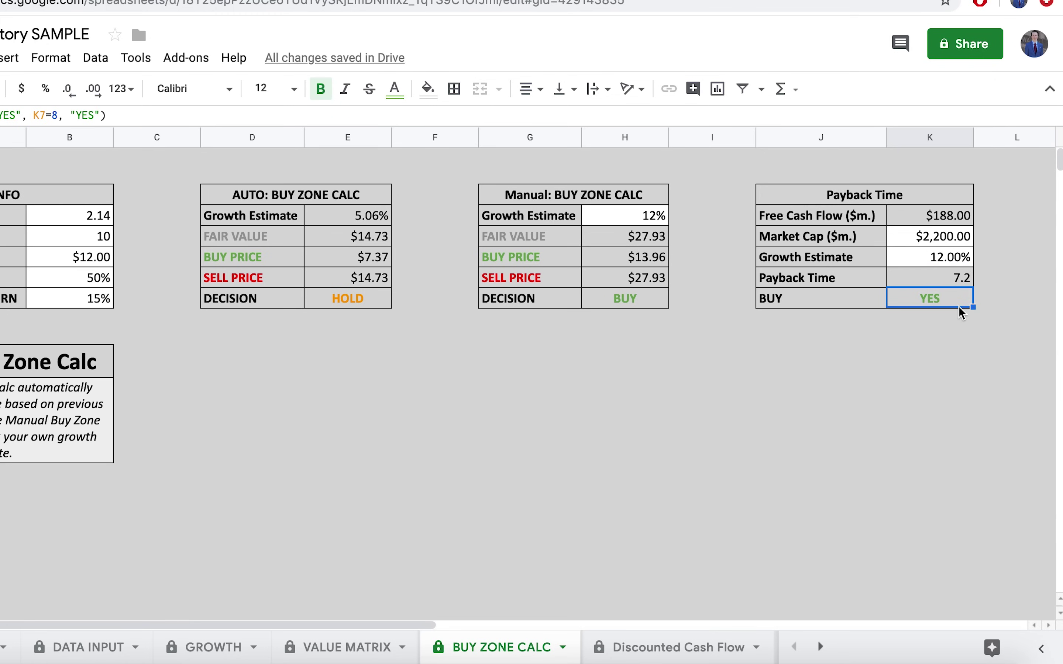
left_click(804, 307)
left_click(911, 301)
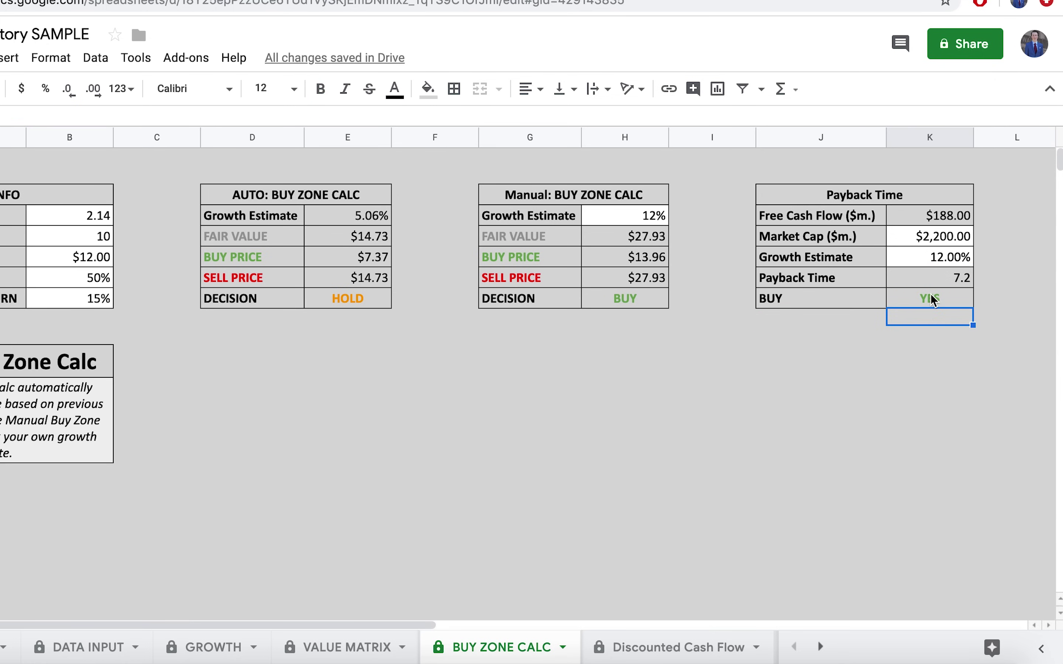
Step: Set the Payback Time growth estimate to 4%
double_click(939, 257)
key("Left")
key("BackSpace")
key("BackSpace")
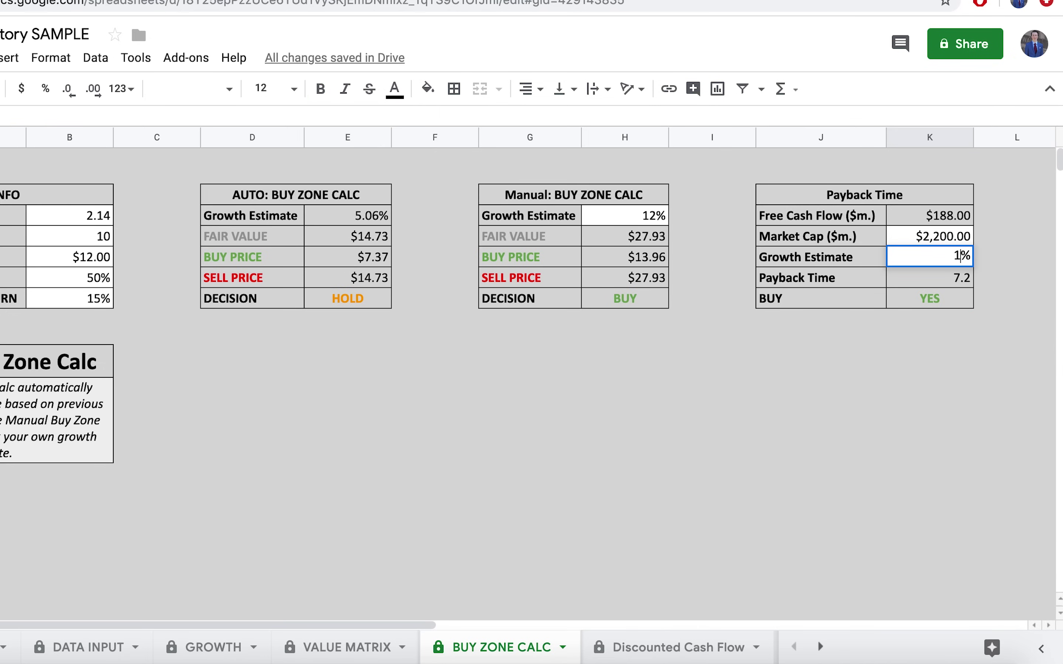
type("4")
left_click(1001, 263)
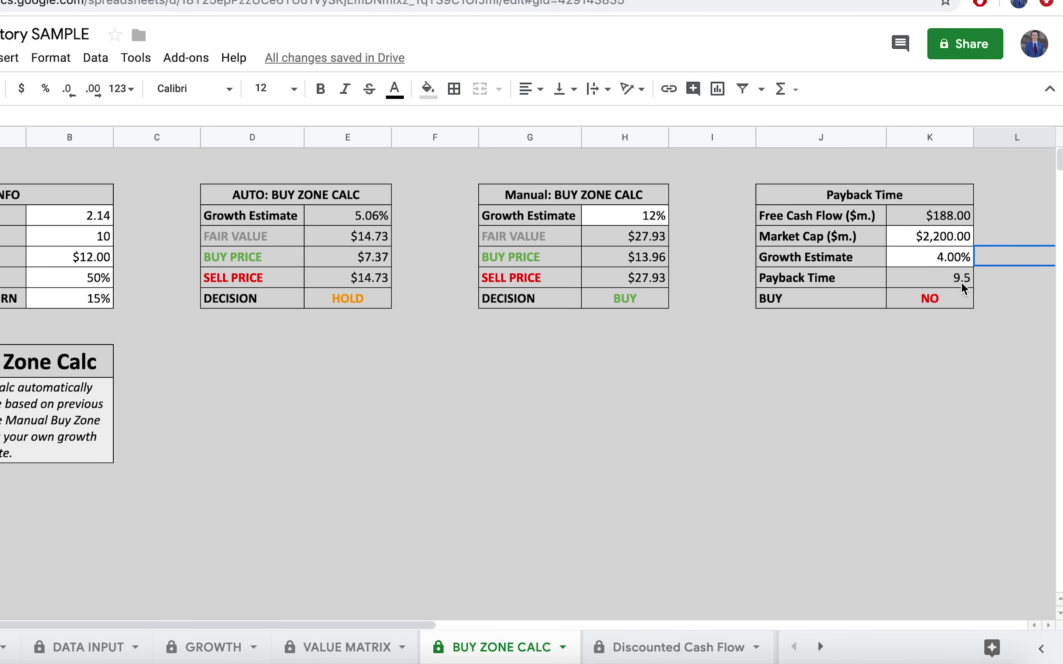
Step: Clear the Y0 cash flows and growth rates of MODEL 1 to MODEL 5 on the Discounted Cash Flow sheet
left_click(685, 647)
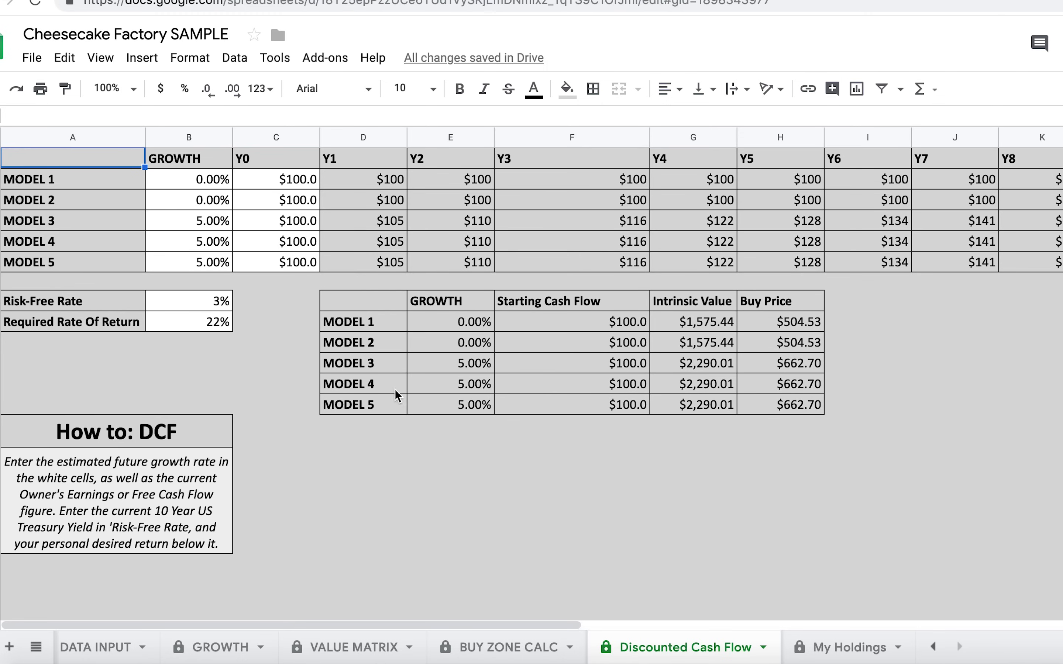
double_click(307, 178)
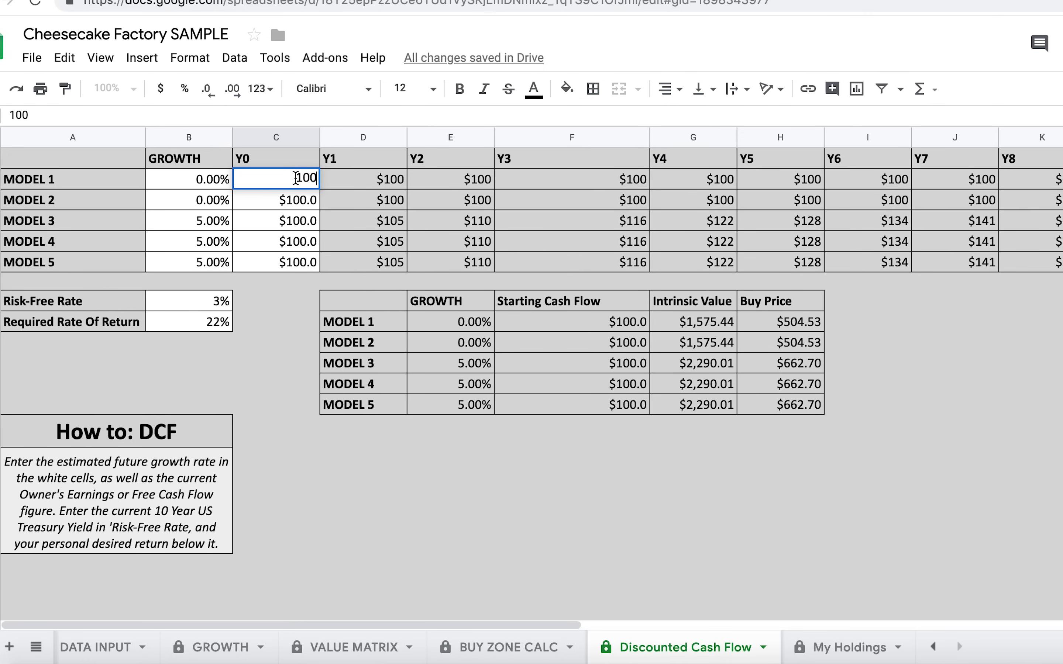
left_click(287, 303)
left_click(283, 185)
left_click(280, 262, "shift")
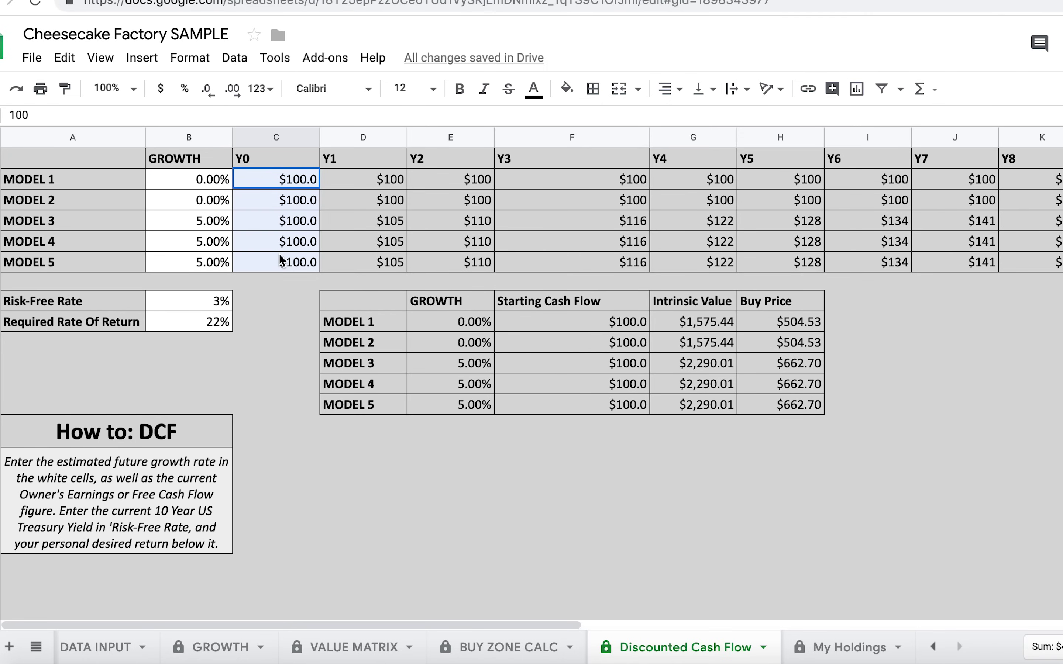
key("Delete")
left_click_drag(212, 185, 211, 262)
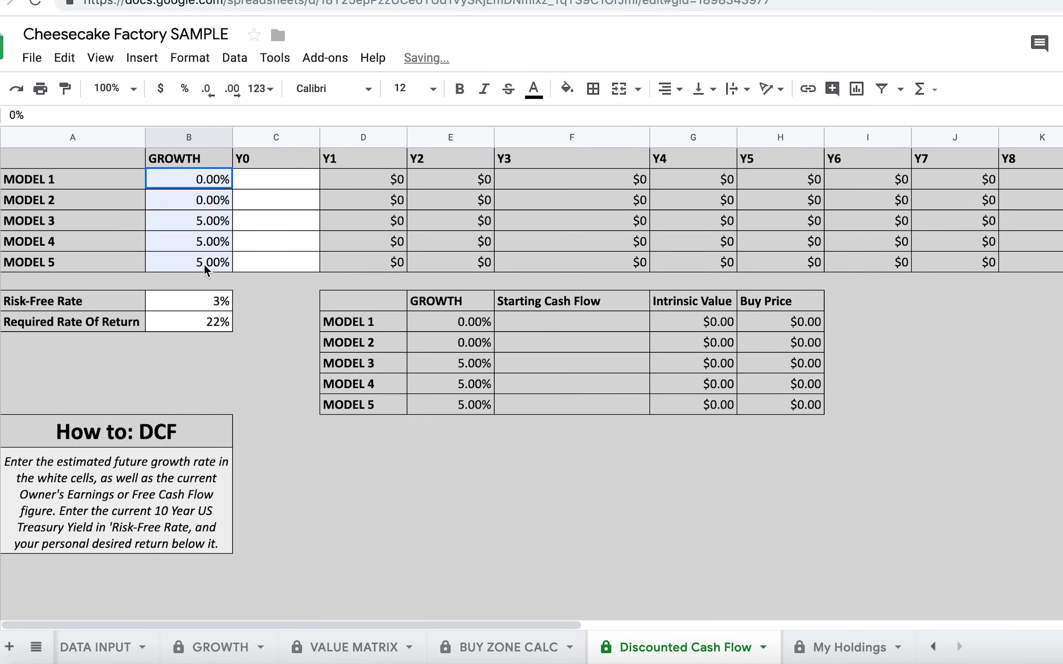
key("Delete")
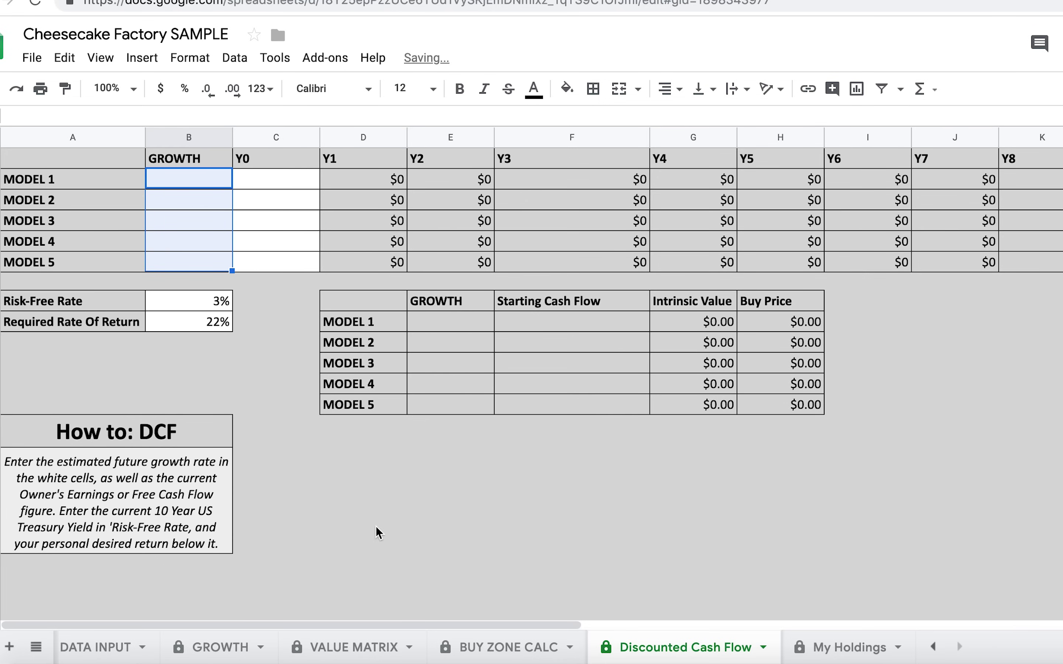
Step: Check the growth rates on the VALUE MATRIX sheet and set MODEL 1's growth on the Discounted Cash Flow sheet to 0%
left_click(358, 646)
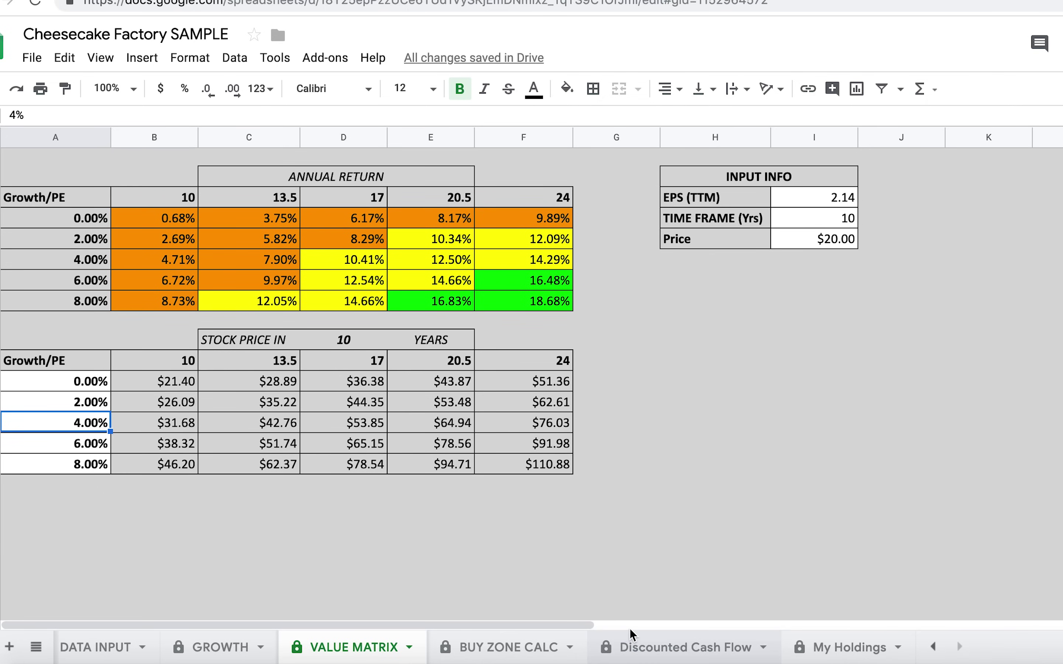
left_click(652, 649)
left_click(246, 221)
left_click(196, 180)
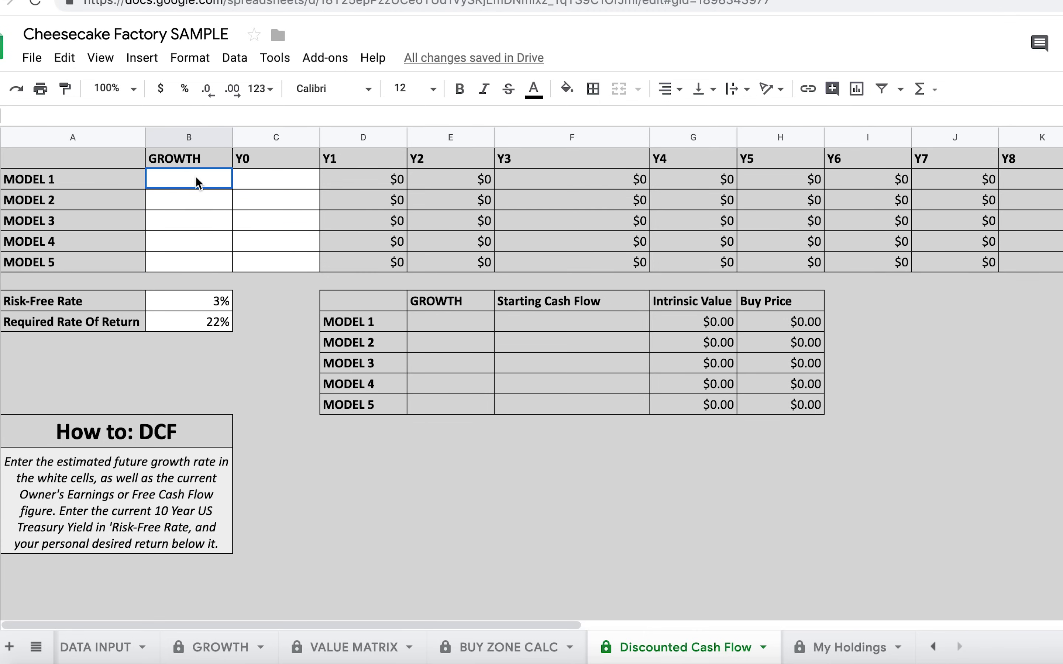
type("4")
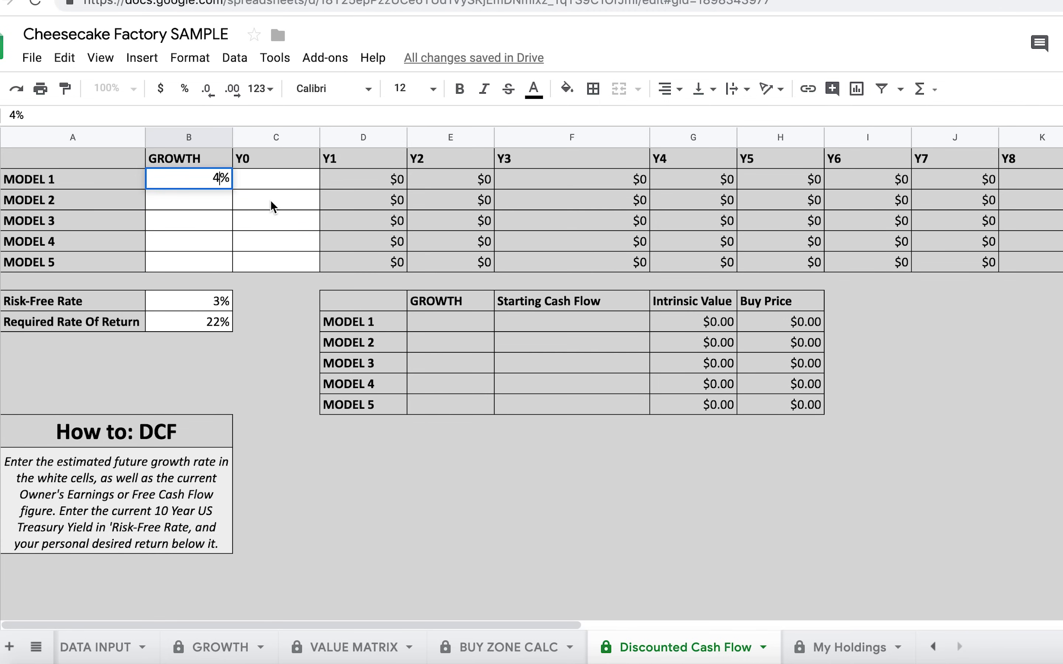
key("Return")
left_click(204, 178)
double_click(214, 180)
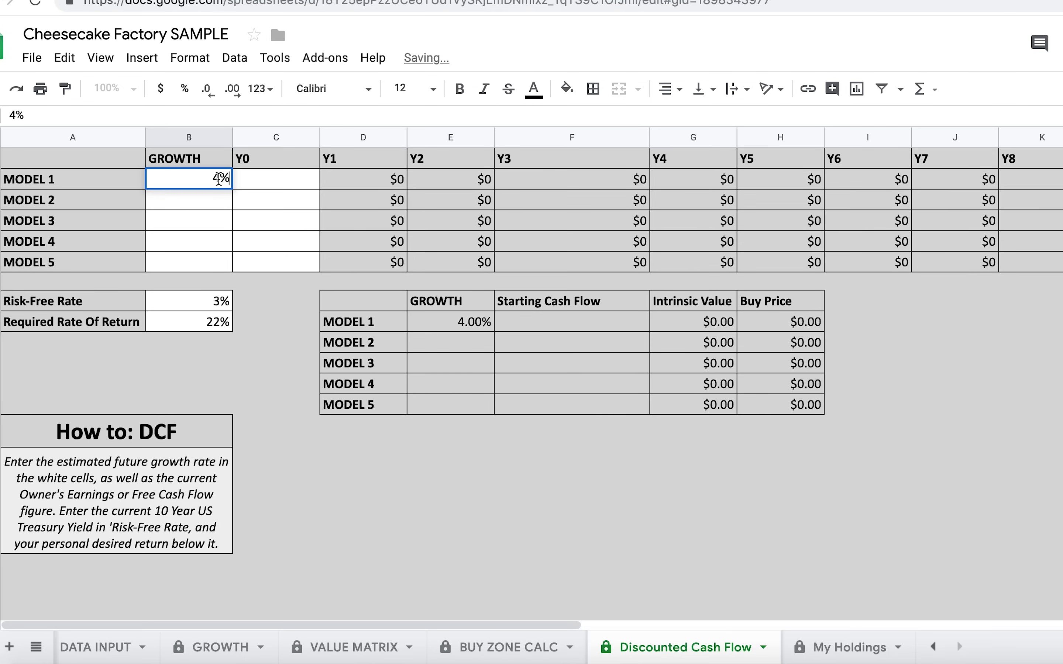
key("BackSpace")
type("0")
Step: Set the growth rates of MODEL 2 to MODEL 5 to 2%, 4%, 6% and 8%
left_click(216, 199)
type("2")
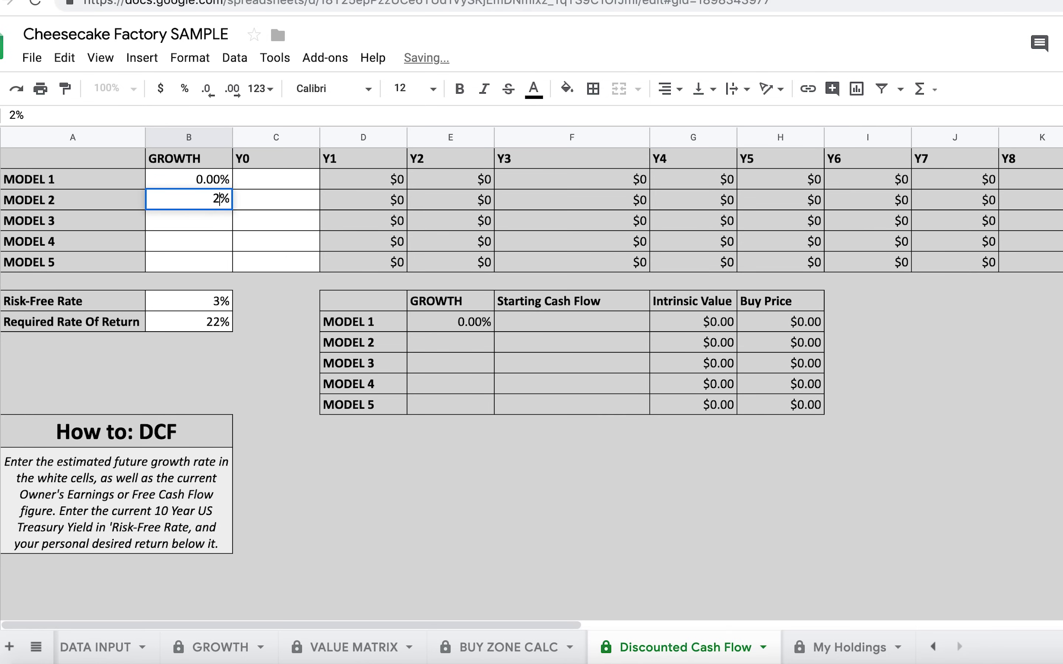
left_click(206, 220)
type("4")
left_click(206, 242)
type("6")
left_click(201, 261)
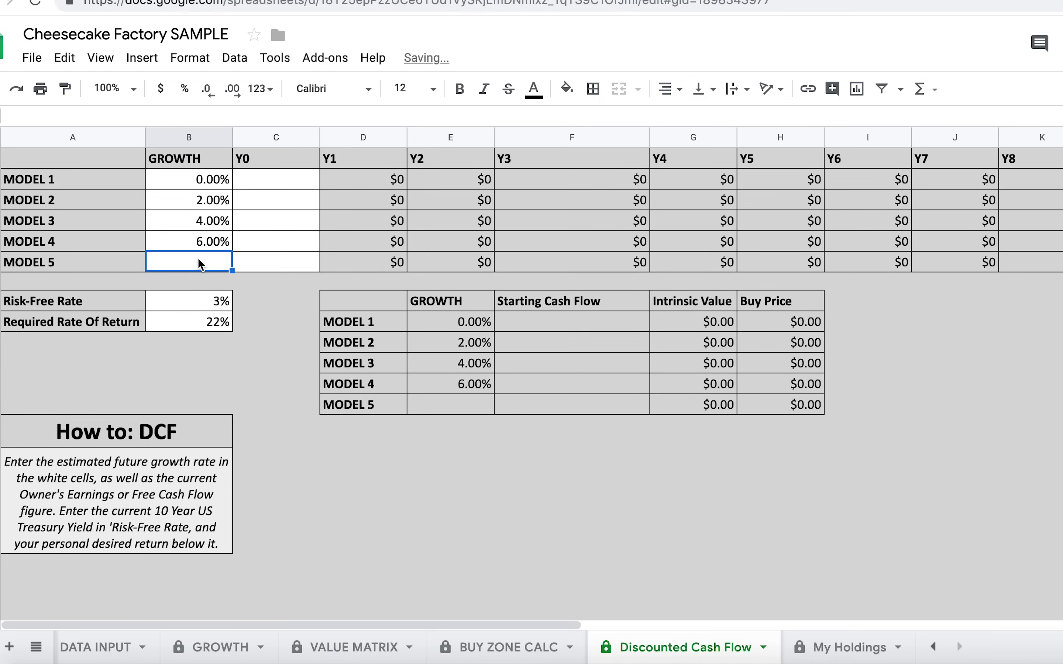
type("8")
Step: Enter a Y0 cash flow of 155 for MODEL 1 and fill it down to MODEL 5
left_click(286, 241)
left_click(296, 180)
type("155")
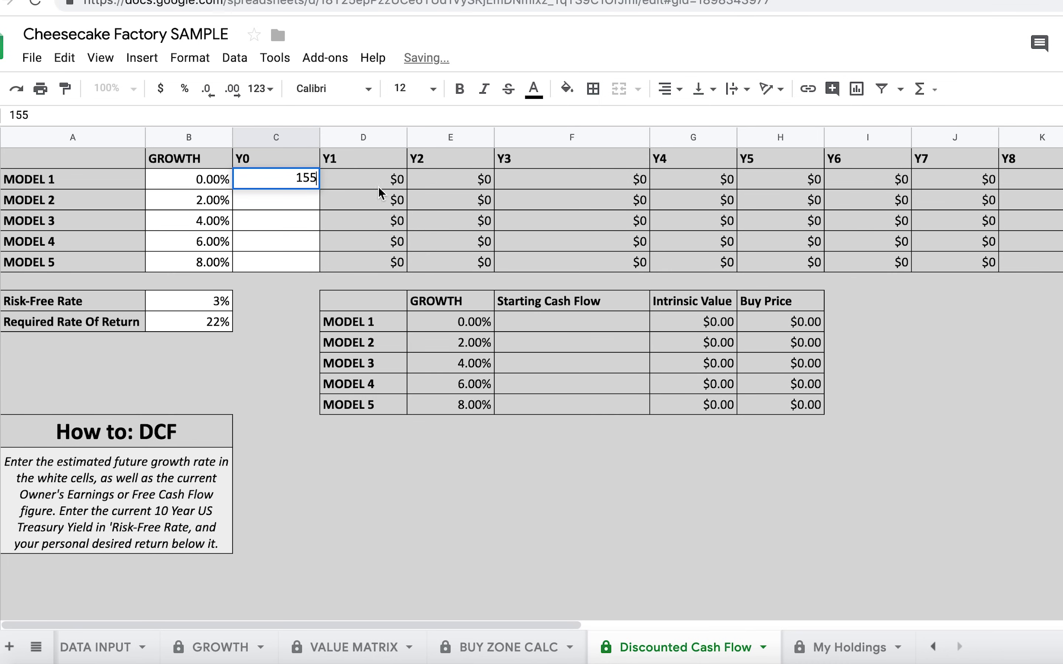
left_click(336, 226)
left_click(314, 180)
left_click_drag(317, 184, 318, 265)
Step: Check the BUY ZONE CALC sheet, set MODEL 1's Y0 cash flow to 188 and fill it down to MODEL 5
left_click(517, 645)
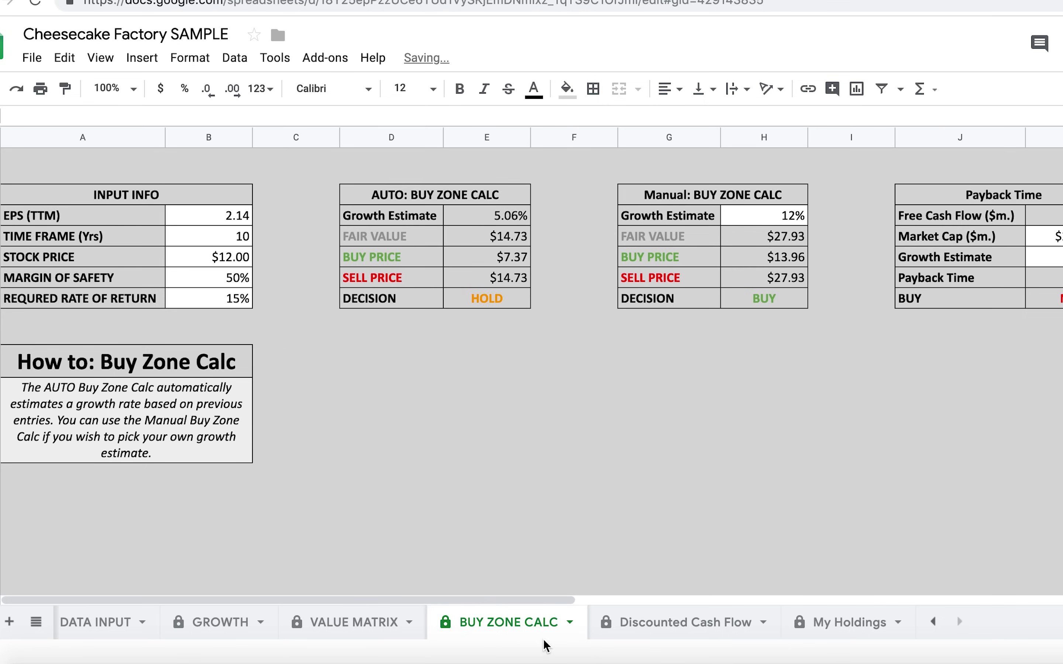
left_click(663, 632)
double_click(311, 178)
key("BackSpace")
key("BackSpace")
key("BackSpace")
type("188")
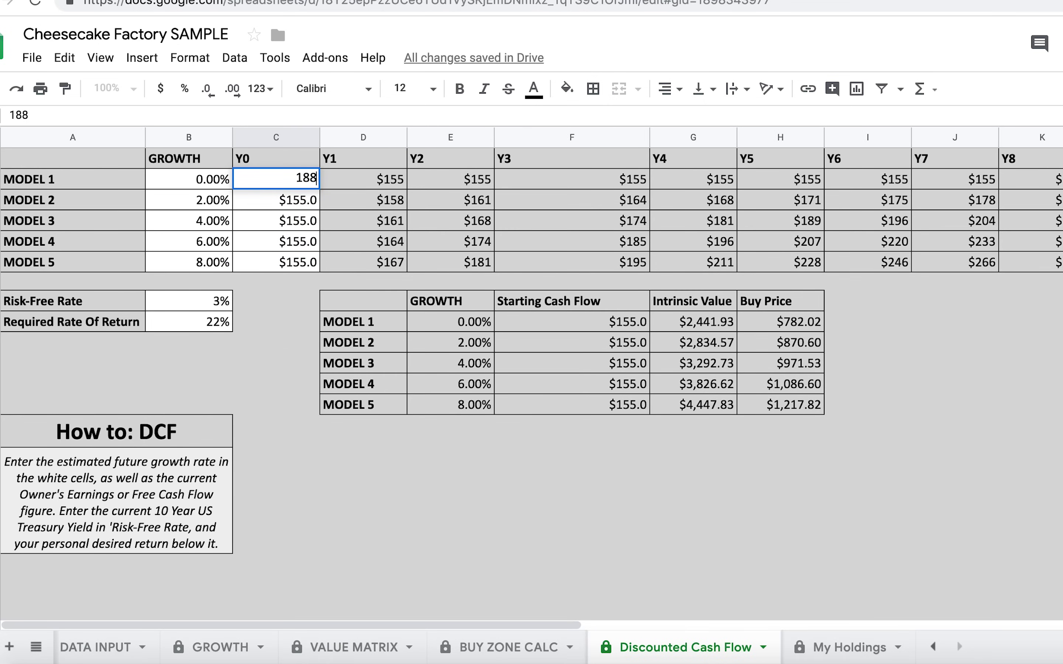
key("Return")
left_click(312, 184)
left_click_drag(320, 189, 318, 265)
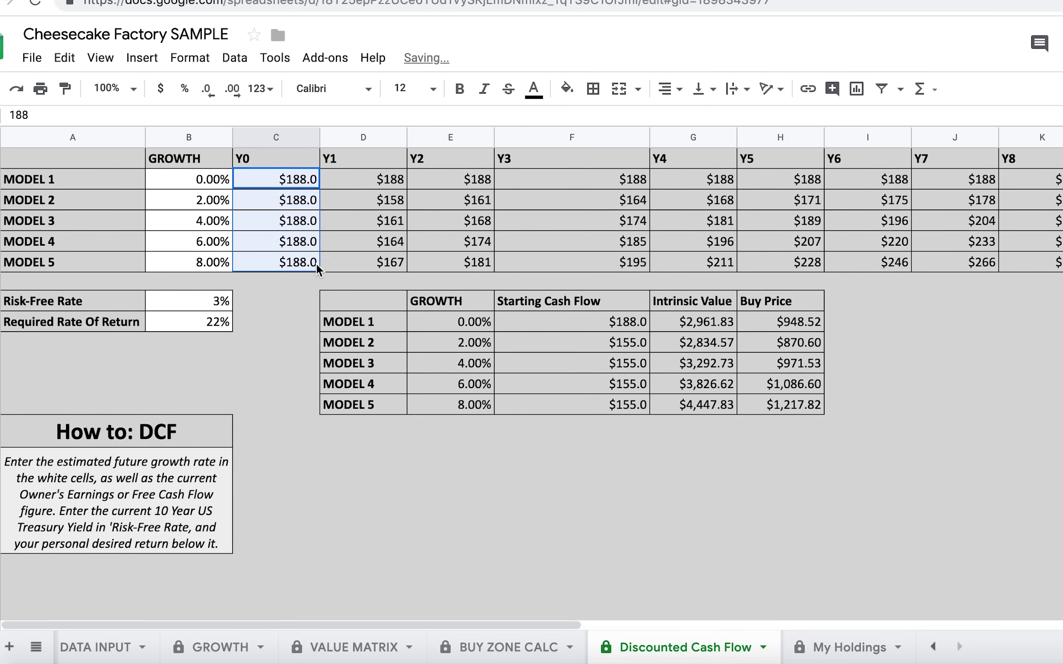
Step: Examine how the Risk-Free Rate and Required Rate Of Return feed the models' Intrinsic Value and Buy Price
left_click(237, 320)
left_click(90, 302)
left_click(176, 309)
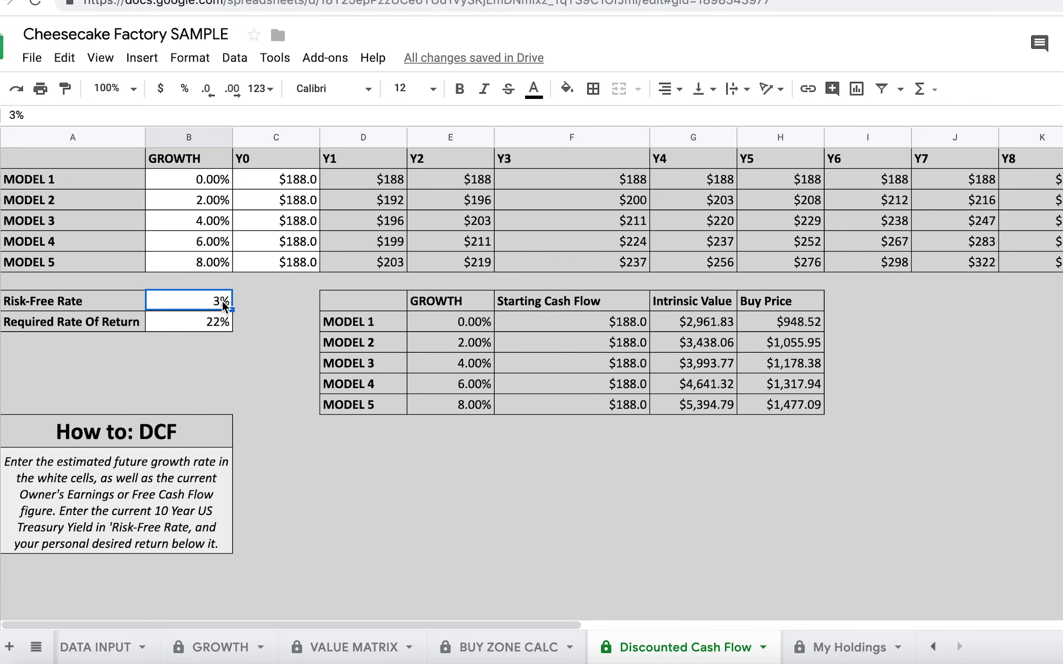
left_click(229, 329)
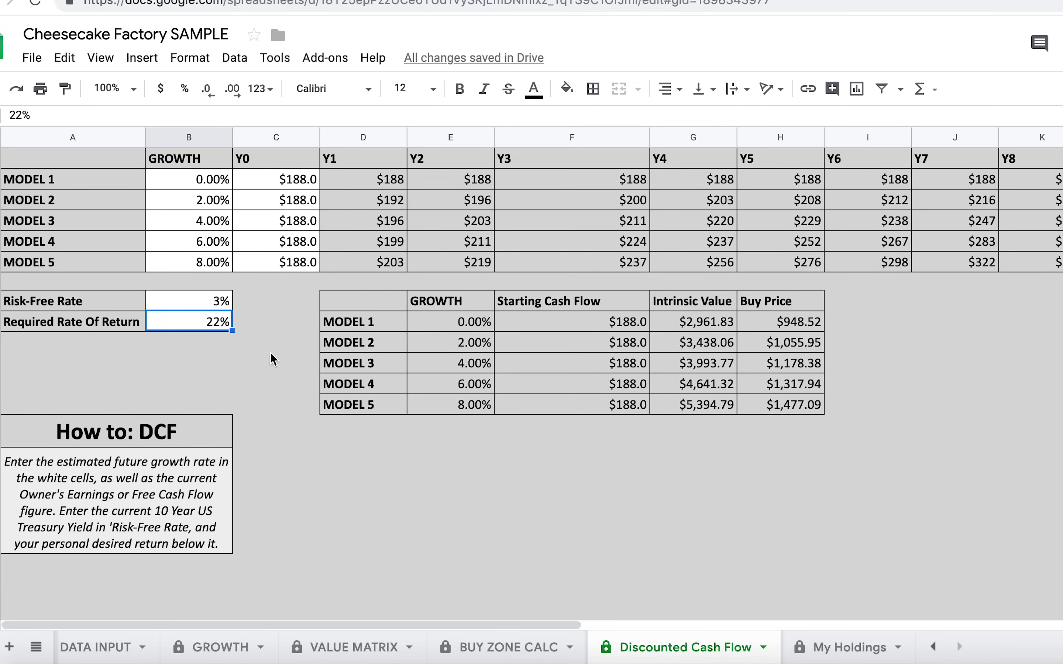
left_click(220, 344)
left_click(217, 321)
left_click(437, 434)
left_click_drag(381, 302, 777, 410)
left_click(691, 417)
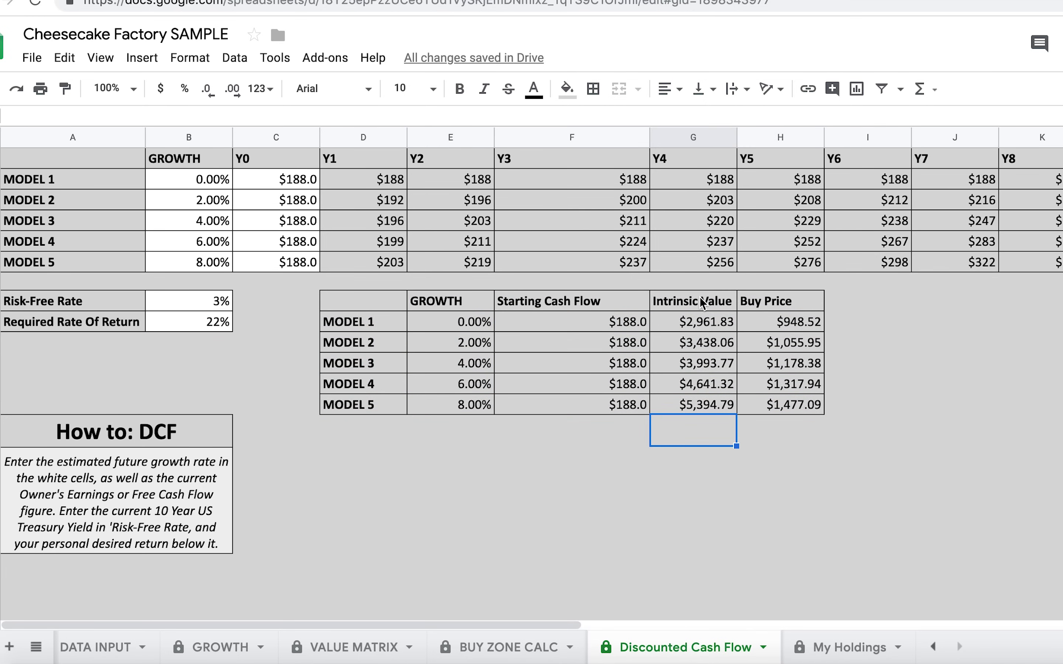
left_click_drag(702, 308, 698, 413)
left_click(159, 302)
left_click_drag(85, 303, 188, 310)
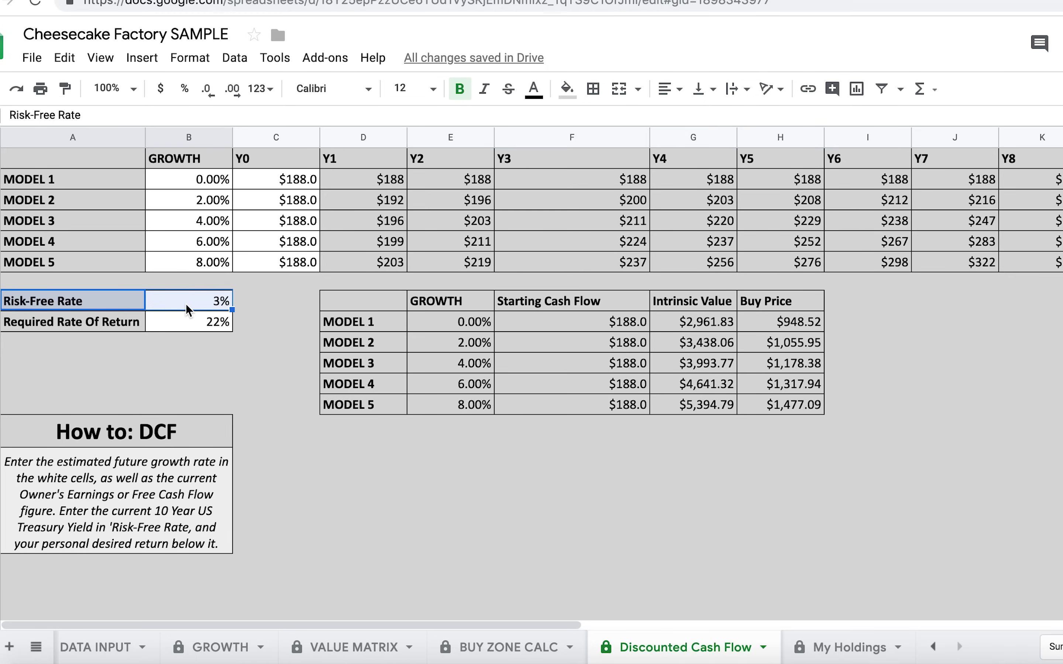
left_click(809, 369)
left_click(800, 324)
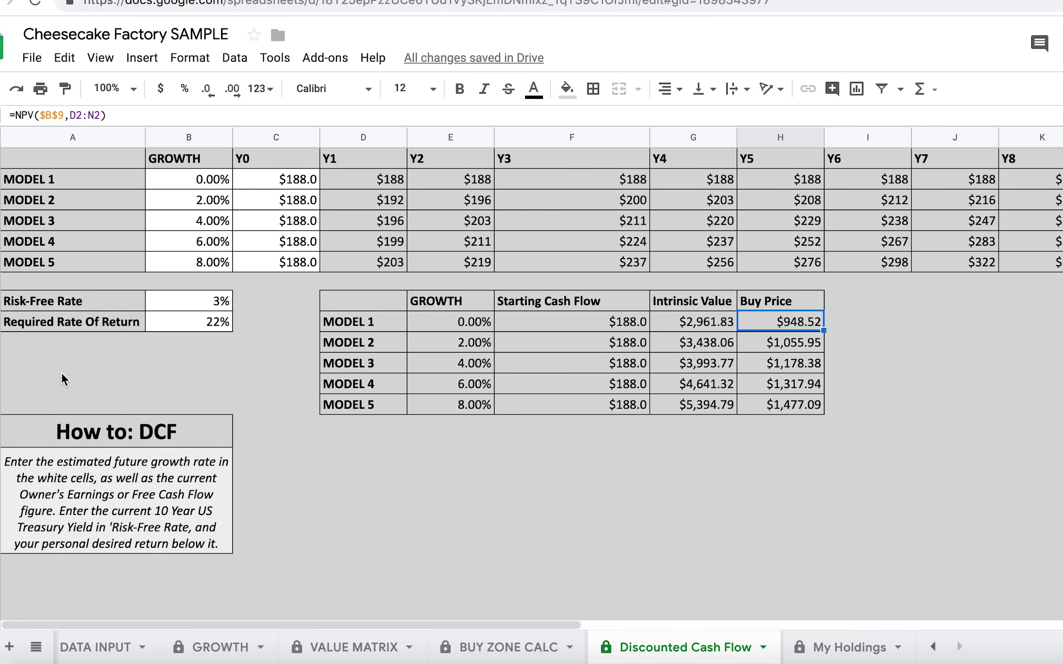
left_click(198, 325)
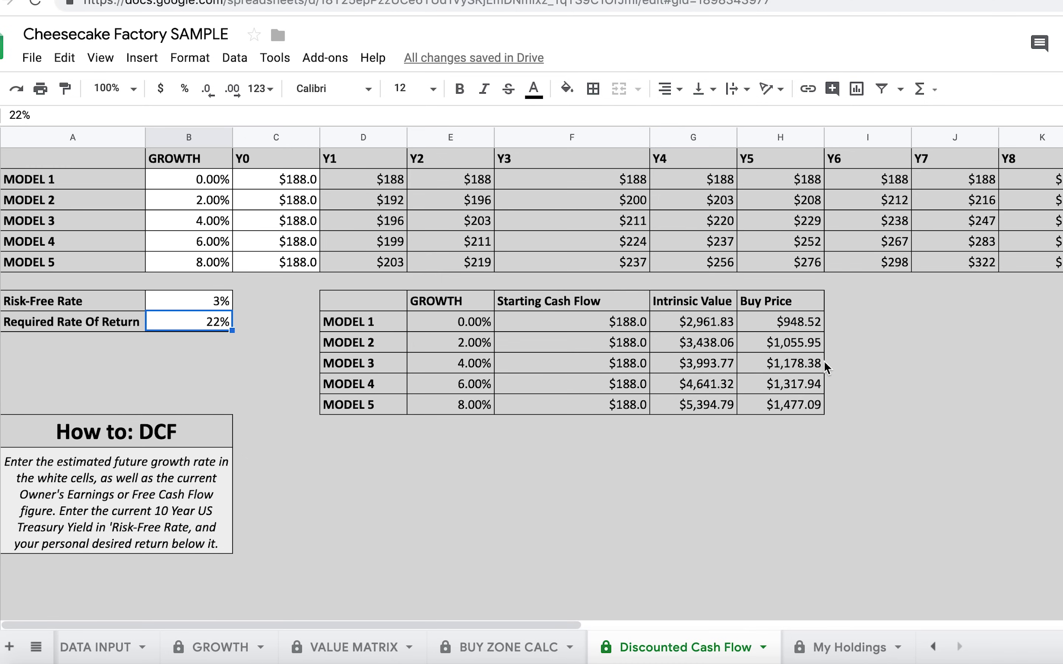
Step: Compare the Intrinsic Value and Buy Price of the models against their growth rates and Y0 starting cash flows
left_click_drag(693, 302, 774, 415)
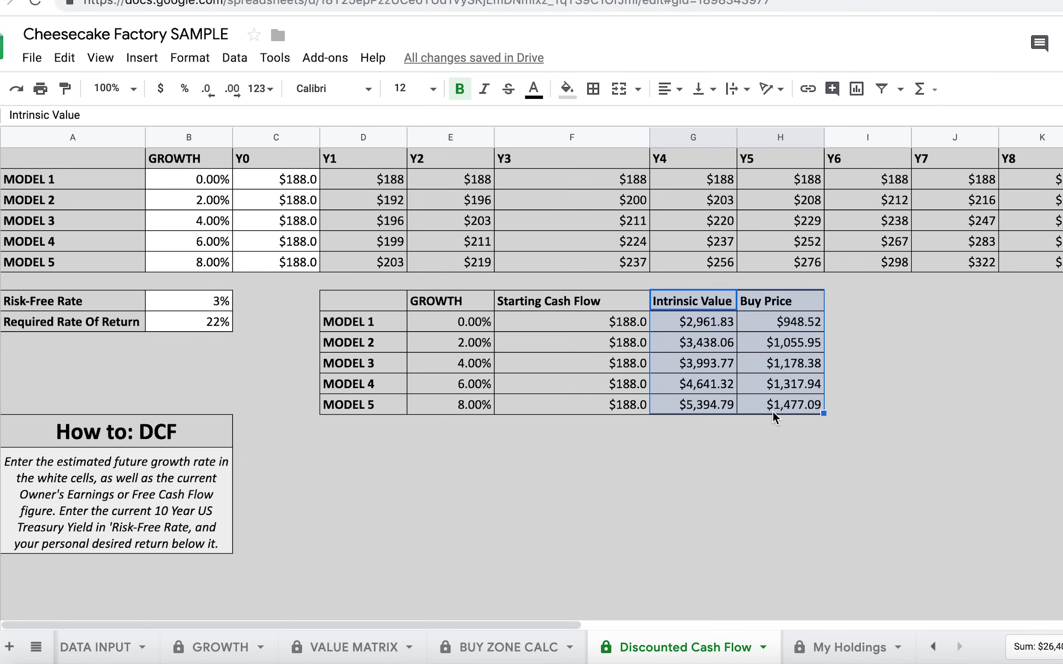
left_click(774, 423)
left_click(701, 334)
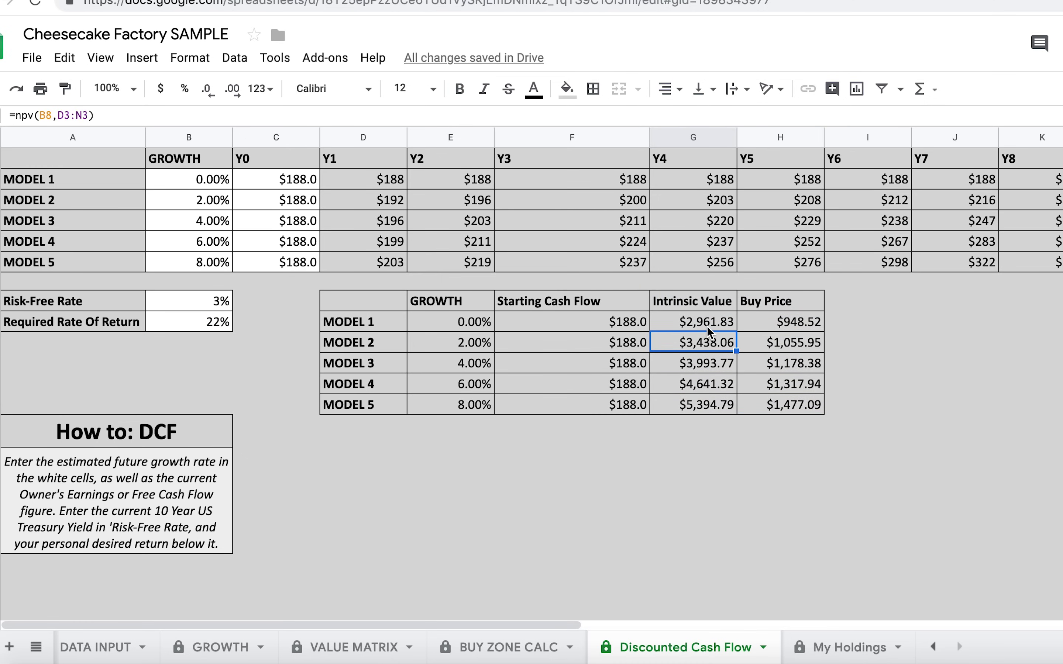
left_click(707, 327)
left_click(711, 344)
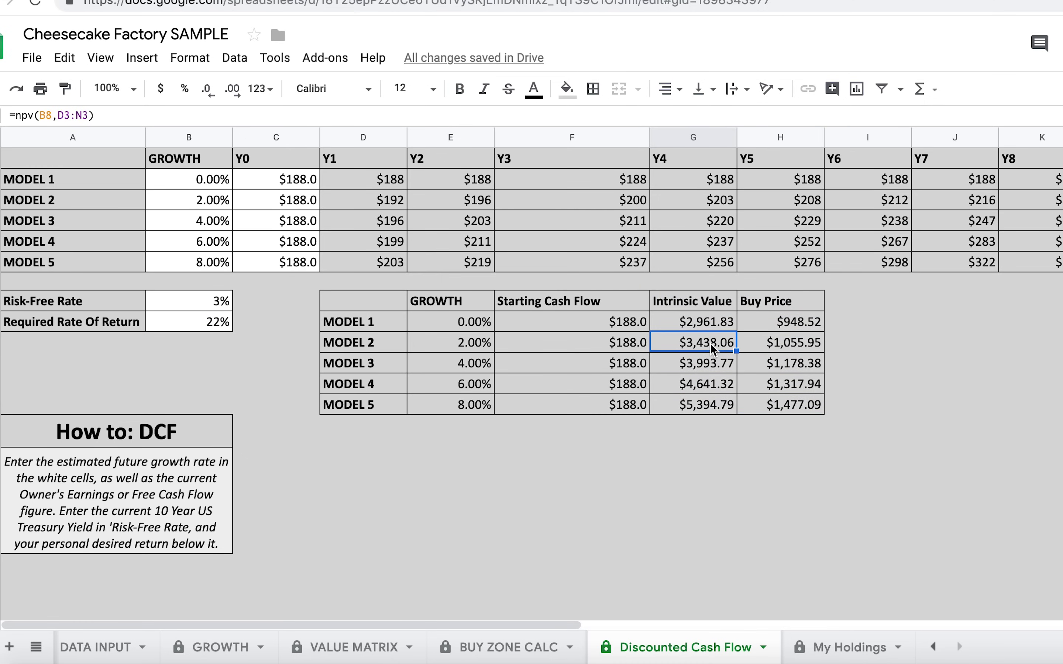
left_click(710, 365)
left_click(798, 314)
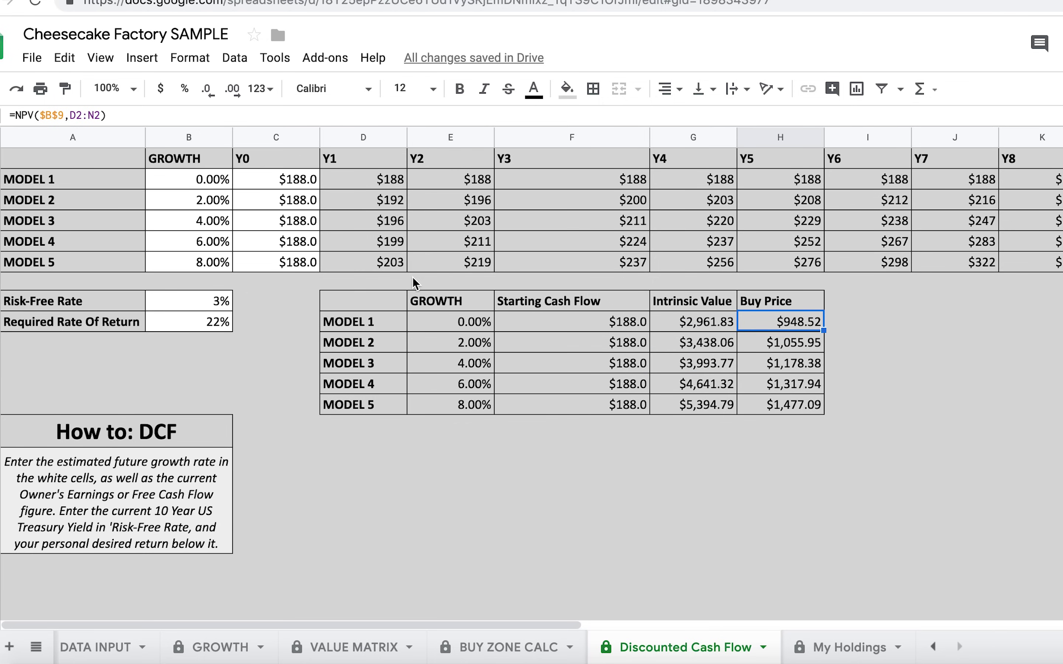
left_click(442, 321)
left_click(554, 327)
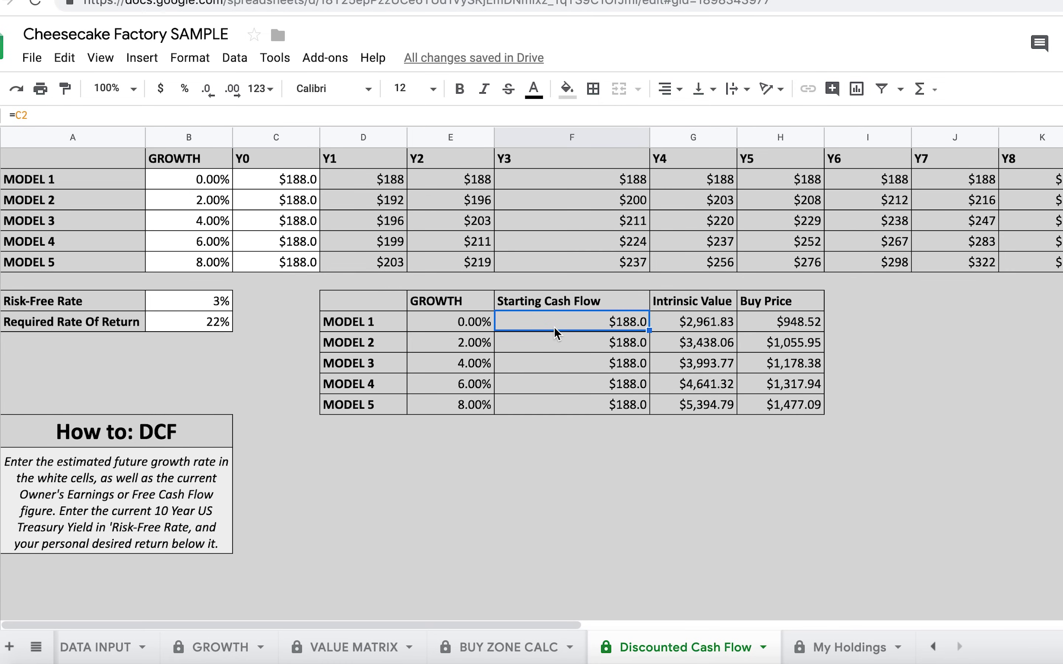
left_click_drag(284, 179, 292, 265)
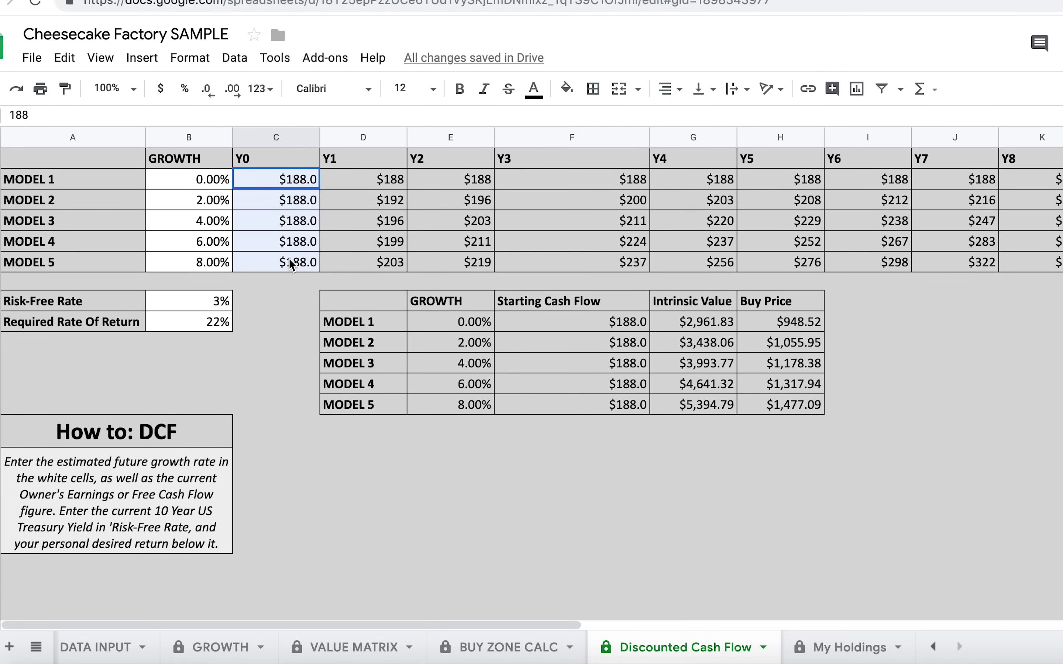
left_click(304, 180)
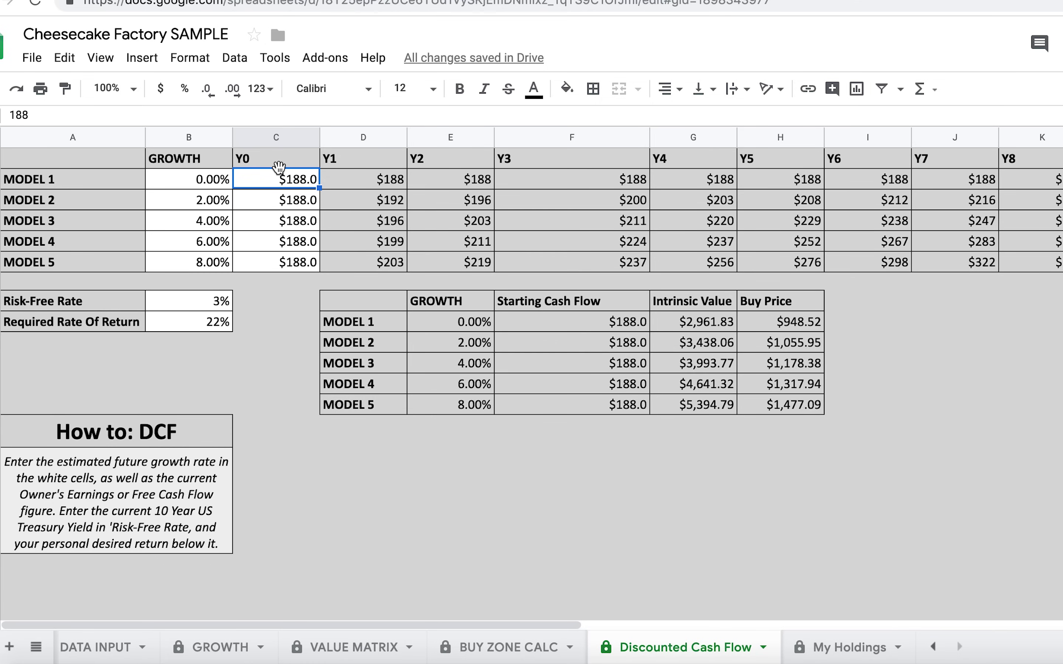
left_click(307, 199)
left_click(298, 180)
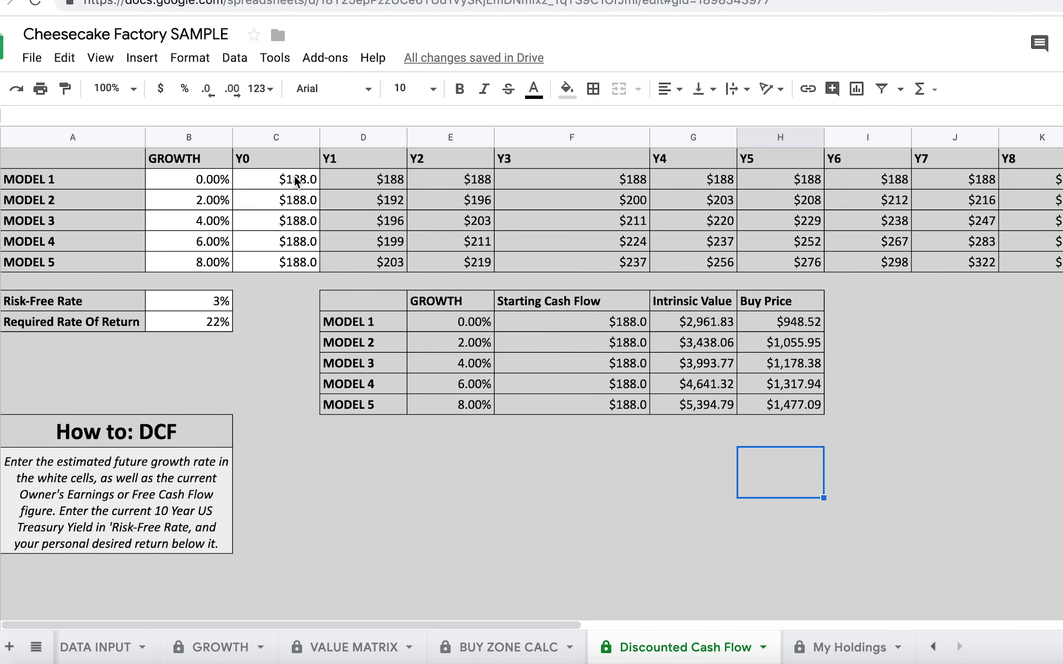
Step: Replace the Y0 cash flows of MODEL 1 to MODEL 5 with 2.14
left_click(297, 181)
left_click_drag(299, 180, 298, 263)
key("Delete")
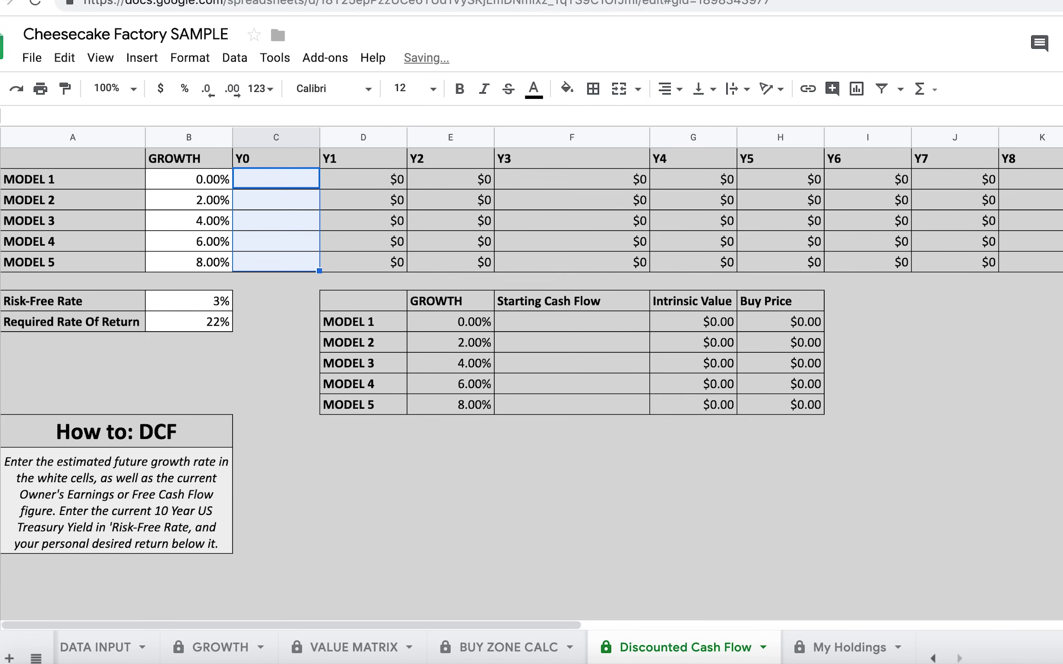
left_click(303, 180)
type("2.14")
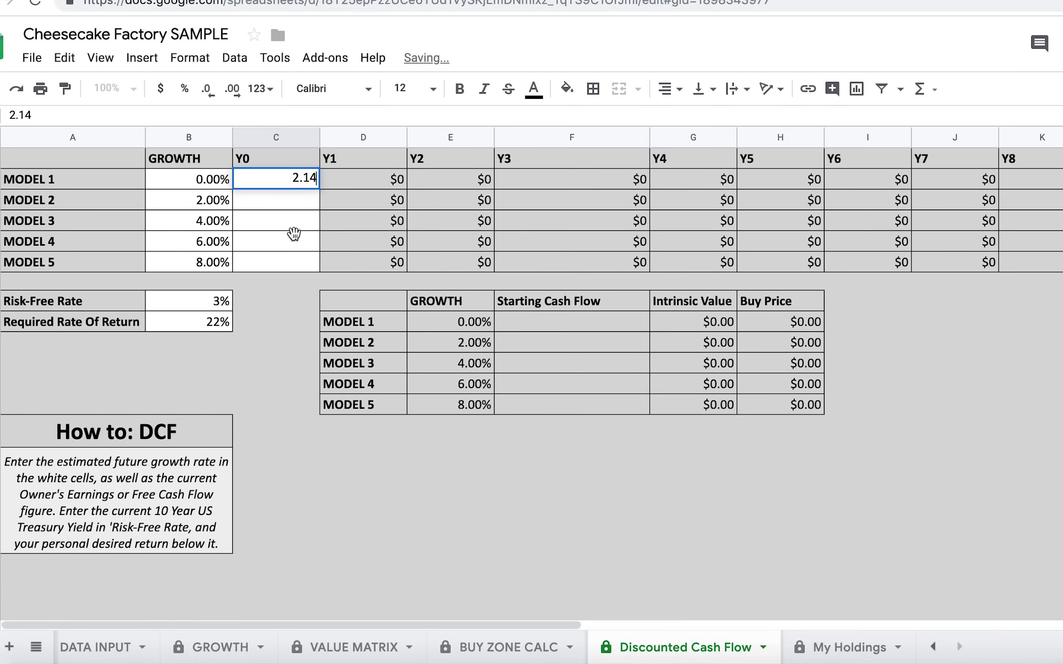
key("Return")
left_click(297, 178)
left_click_drag(319, 189, 313, 267)
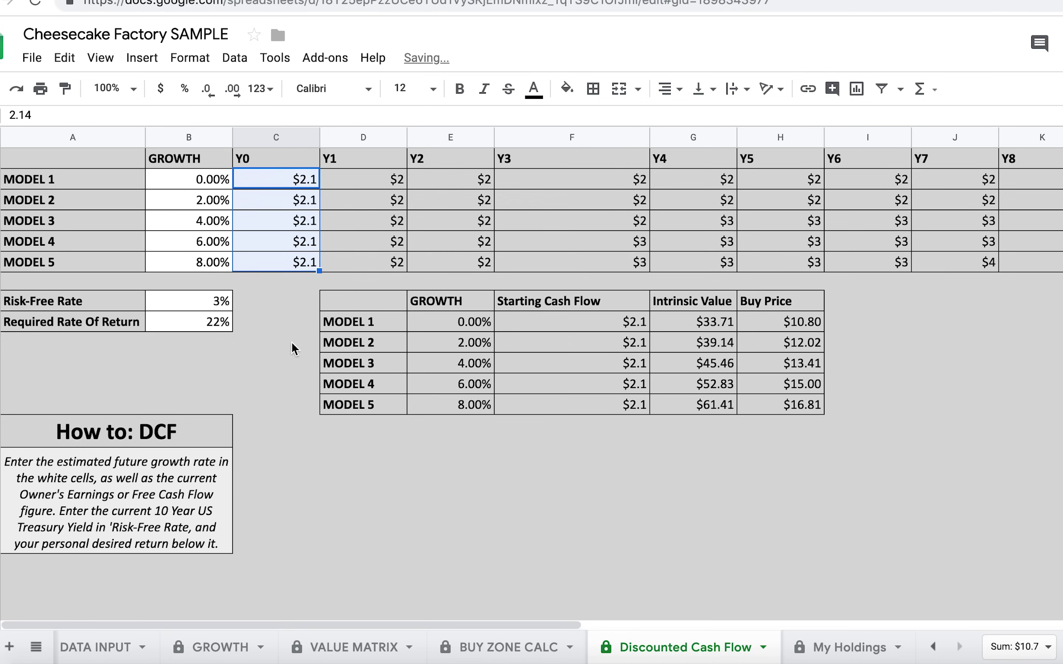
Step: Examine the resulting Intrinsic Value and Buy Price columns for MODEL 1 to MODEL 5
left_click(294, 358)
left_click(658, 549)
left_click_drag(797, 322, 797, 406)
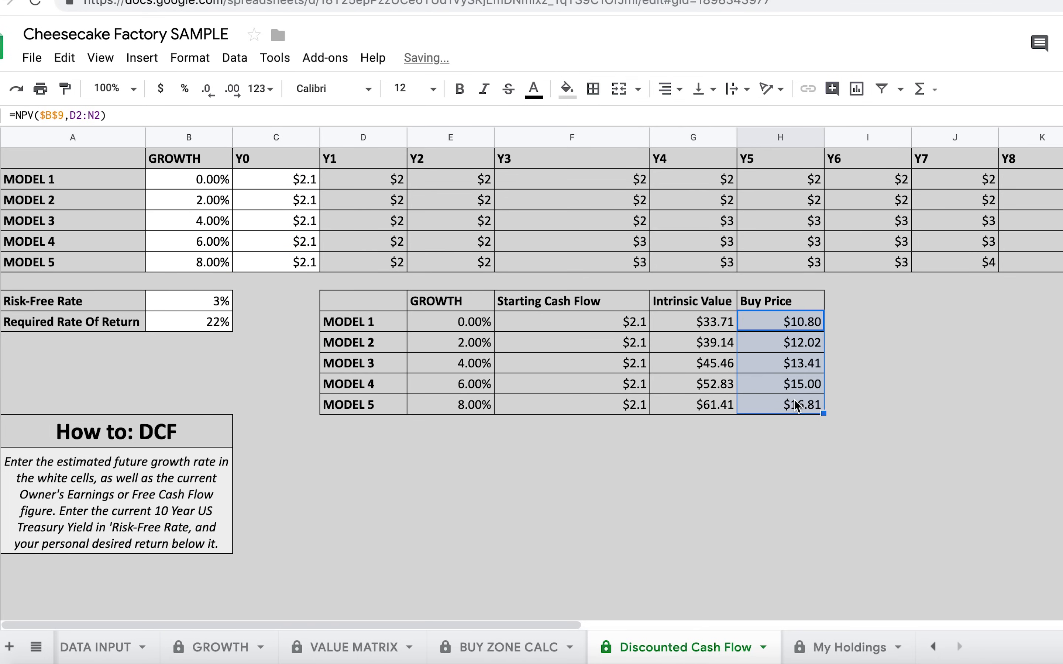
left_click_drag(711, 322, 711, 395)
left_click(791, 405)
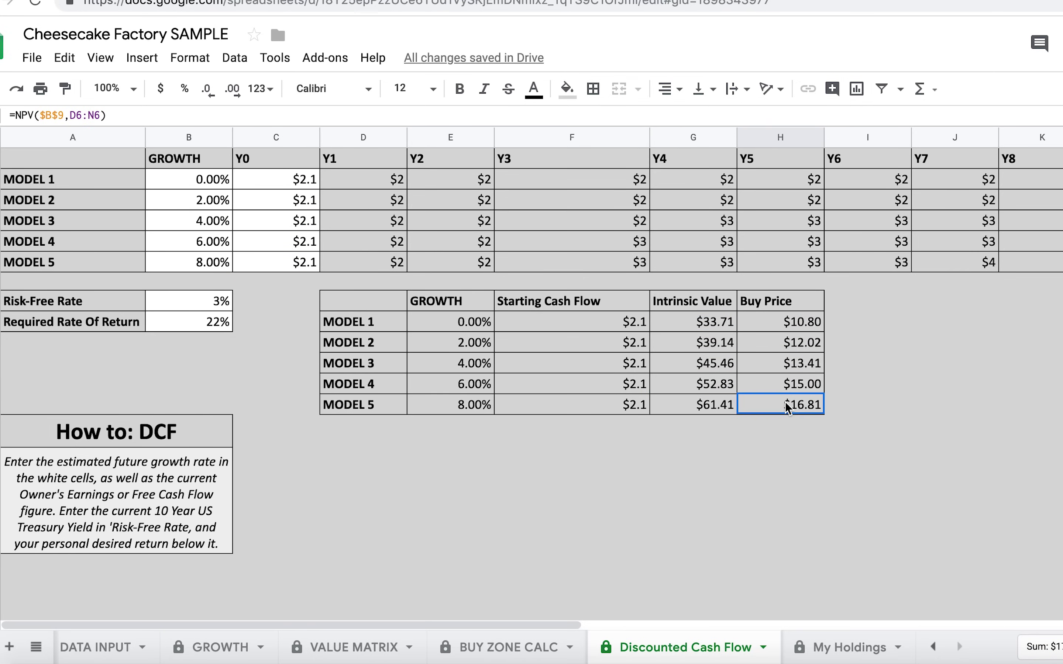
left_click(864, 431)
left_click_drag(809, 325, 811, 364)
left_click(865, 364)
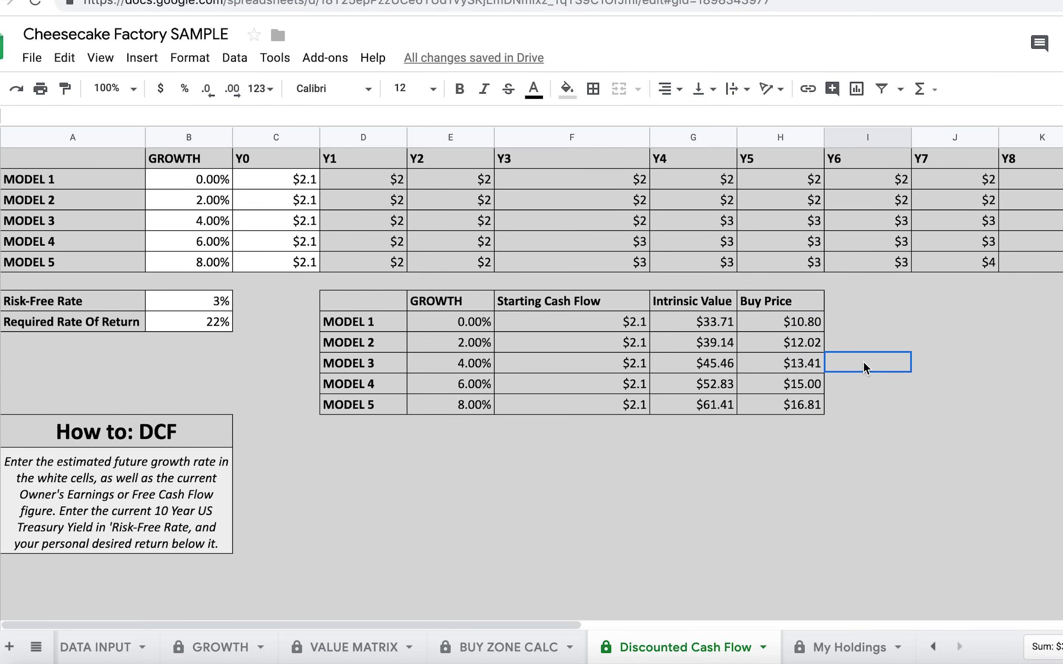
left_click_drag(807, 322, 809, 404)
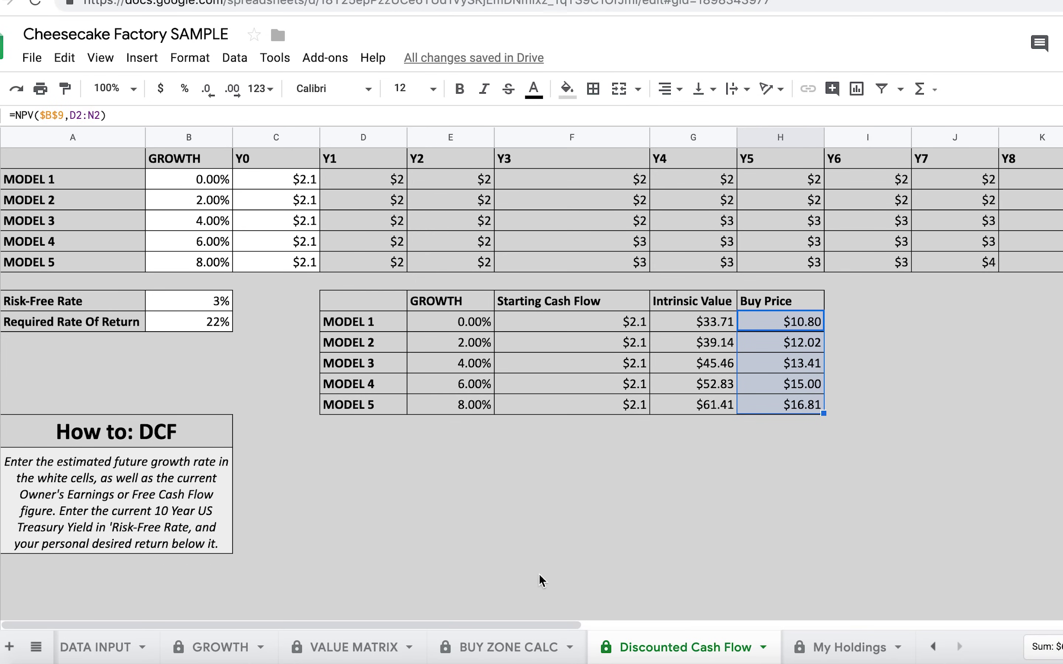
Step: Check the manual and automatic buy prices on the BUY ZONE CALC sheet for comparison
left_click(509, 646)
left_click(777, 259)
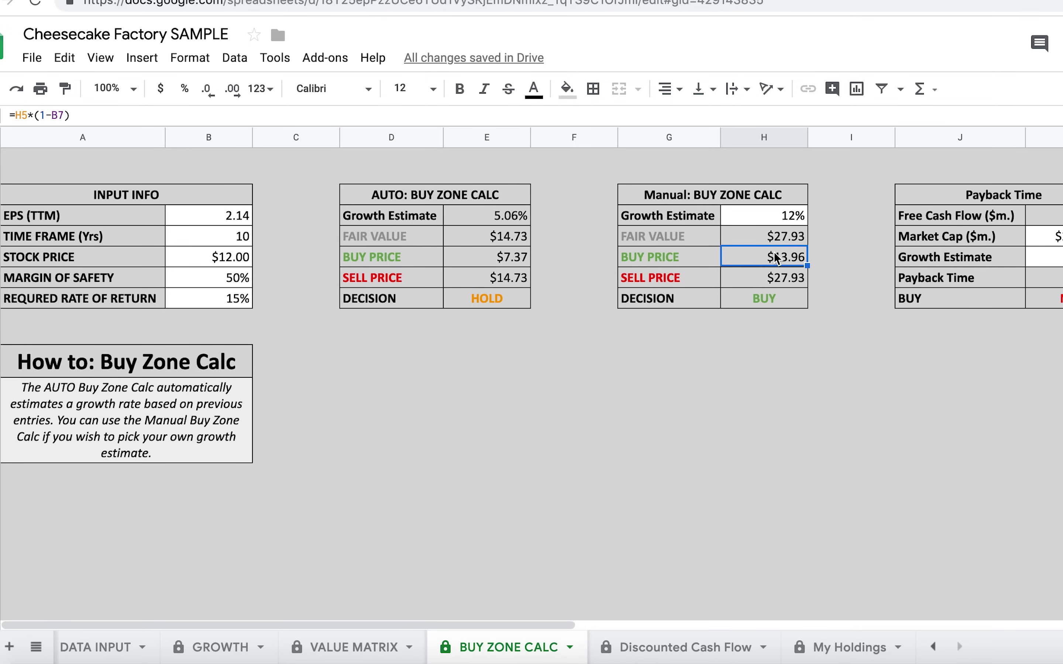
left_click(511, 257)
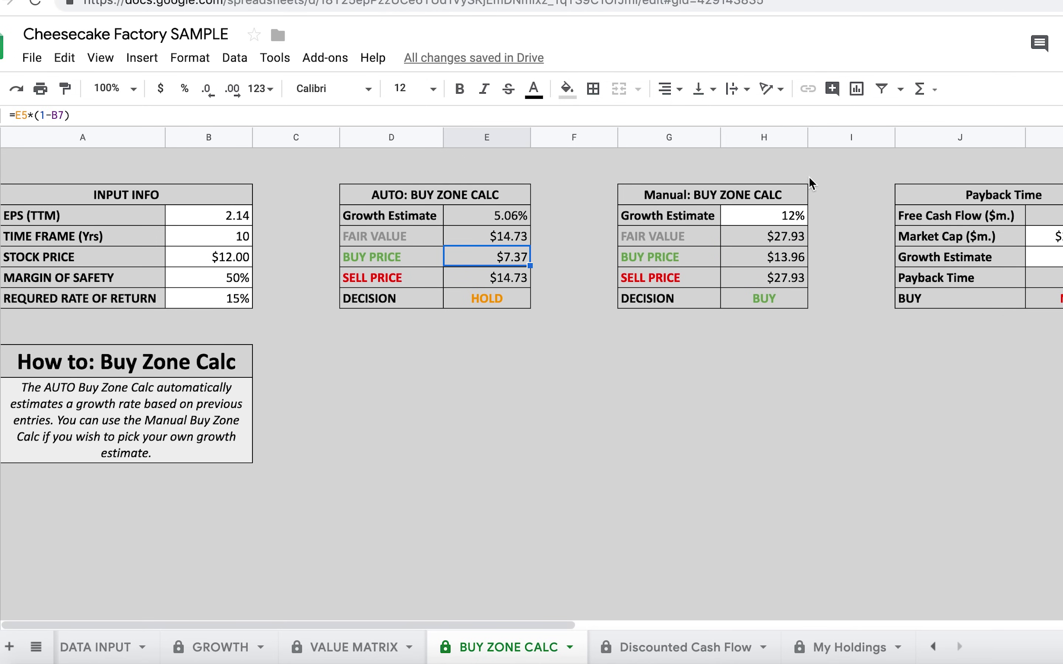
Step: Set the Price on the VALUE MATRIX sheet to $15
left_click(382, 647)
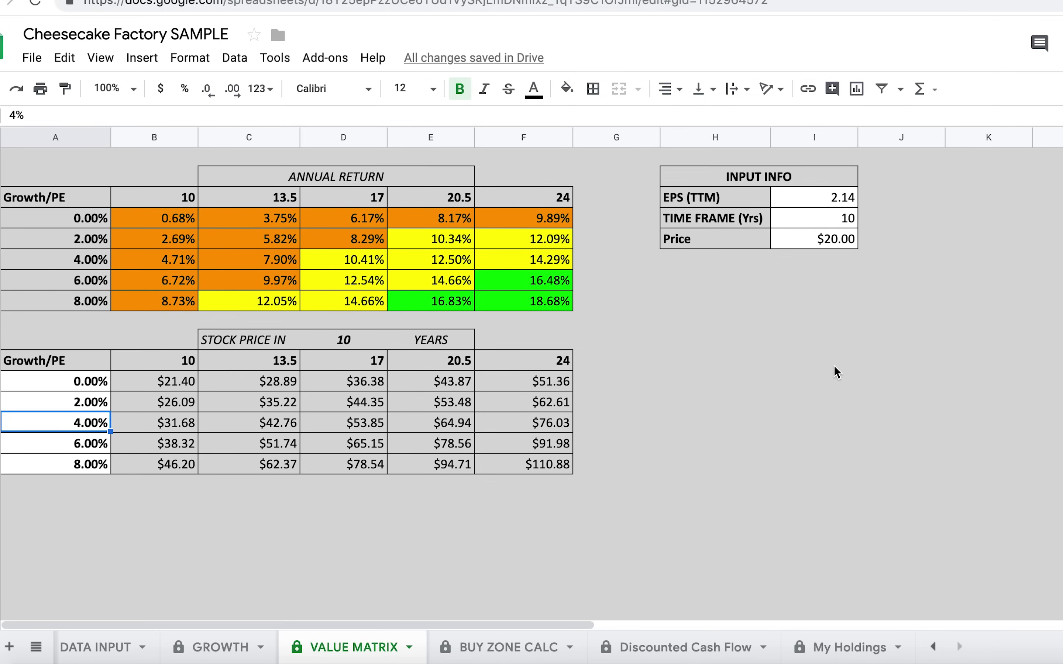
double_click(839, 238)
double_click(846, 238)
type("15")
left_click(962, 293)
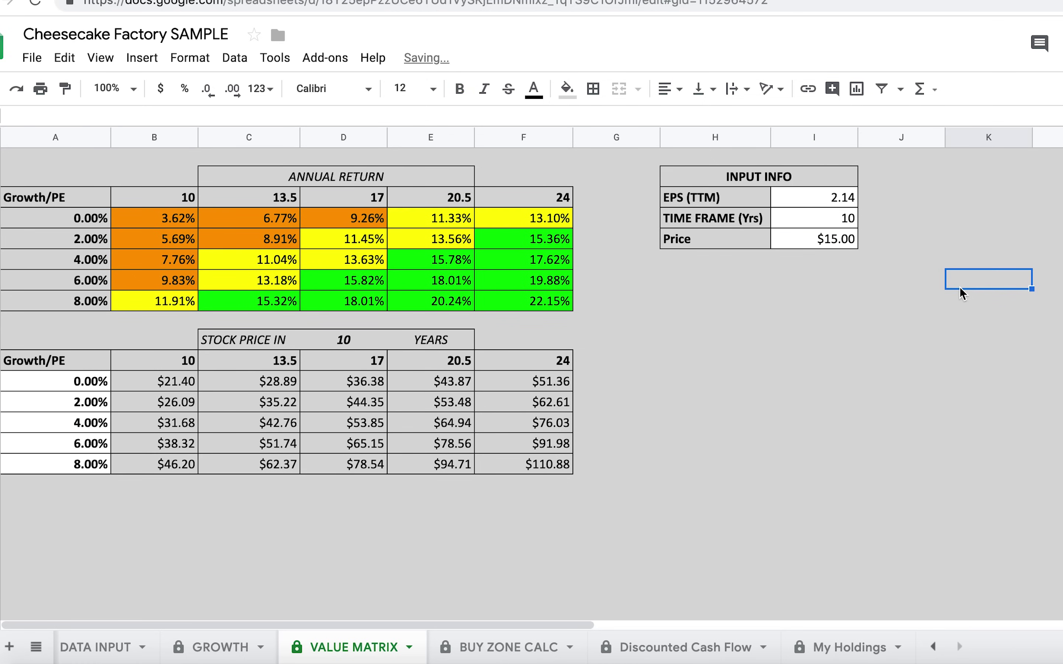
Step: Review the Discounted Cash Flow results and the My Holdings asset chart, and return to the Discounted Cash Flow sheet
left_click(689, 650)
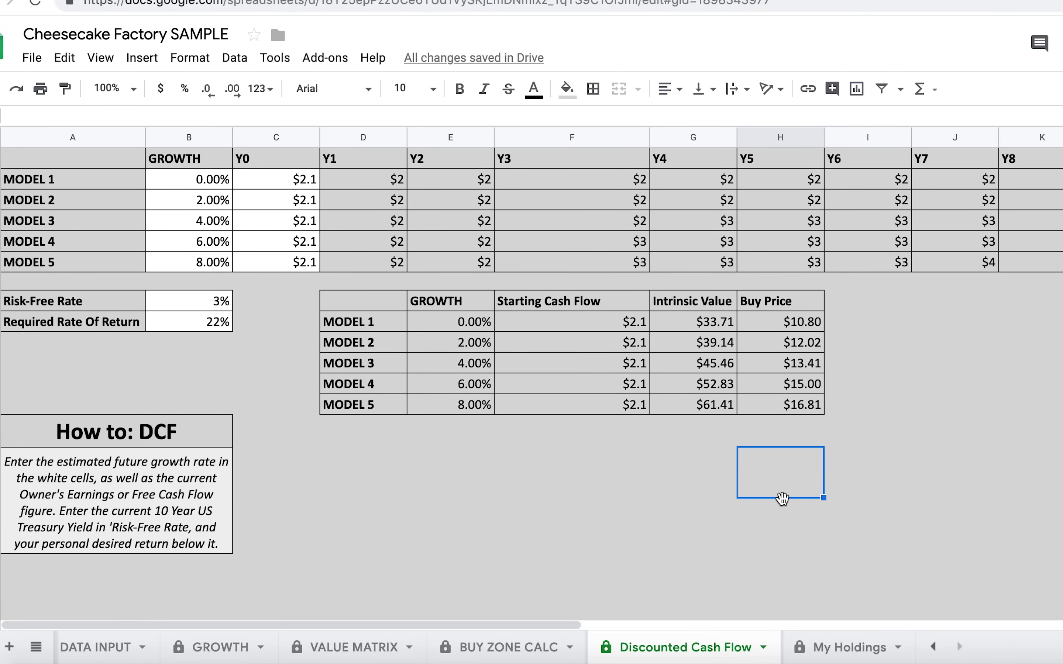
left_click(835, 647)
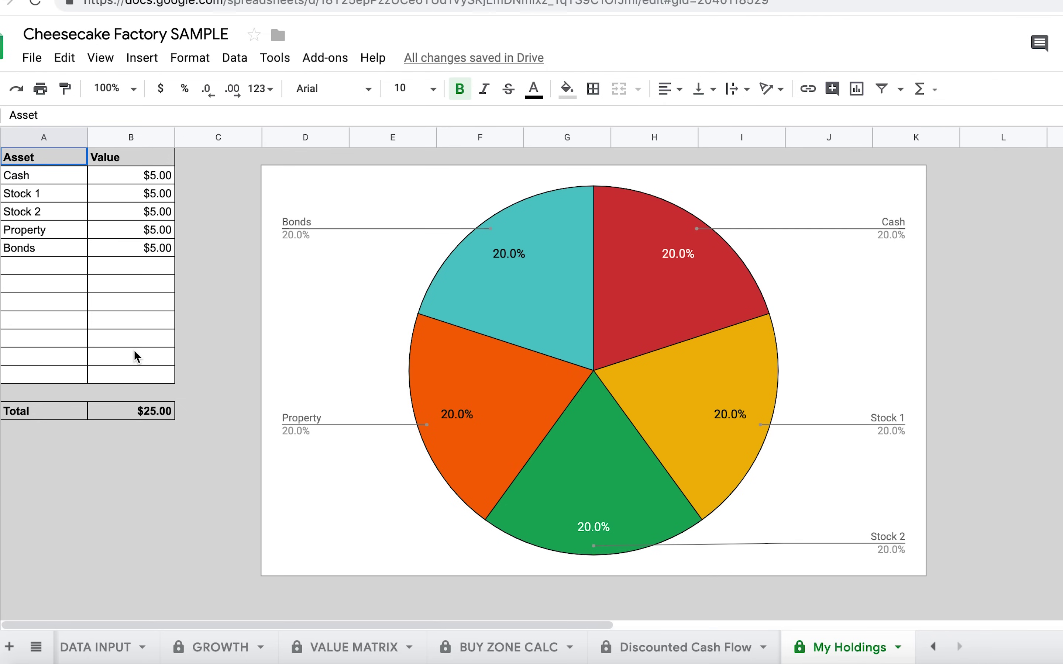
left_click(670, 649)
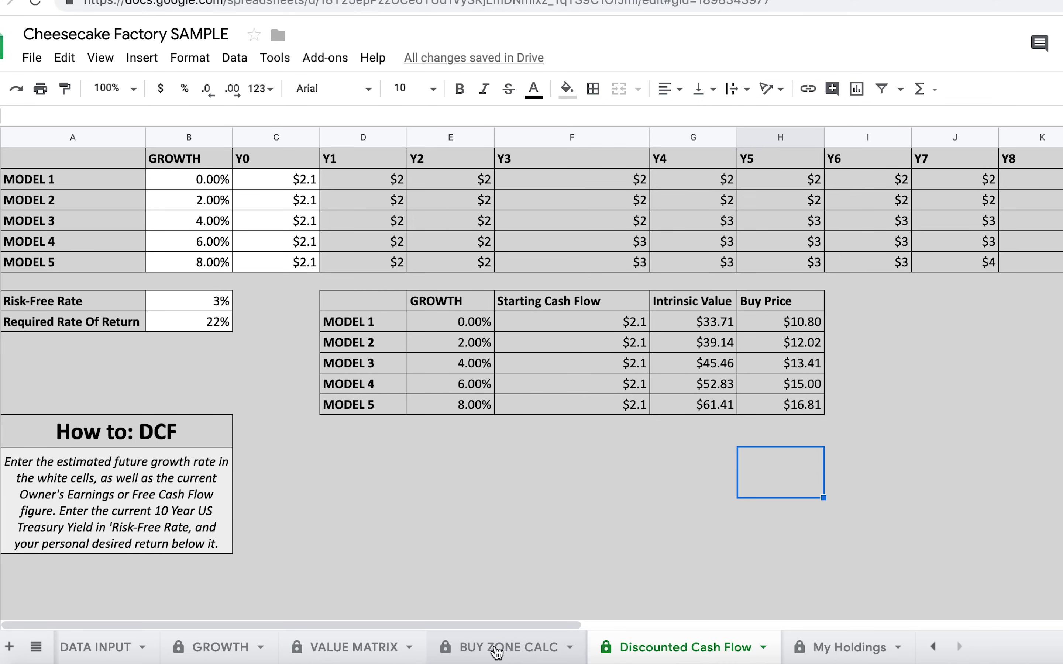
scroll(479, 645, "left", 3)
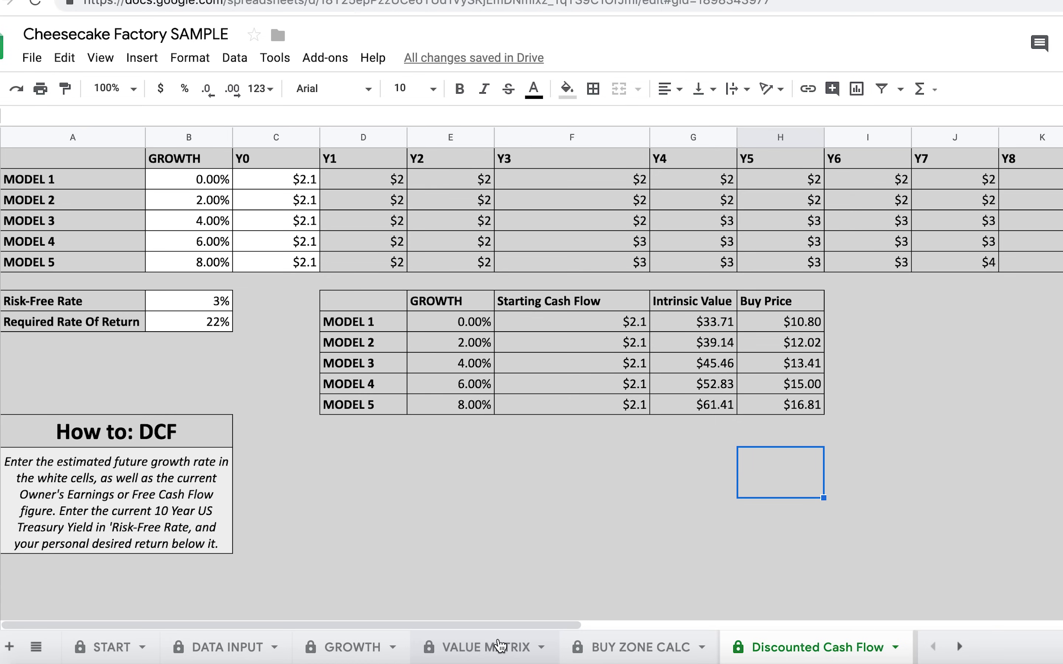